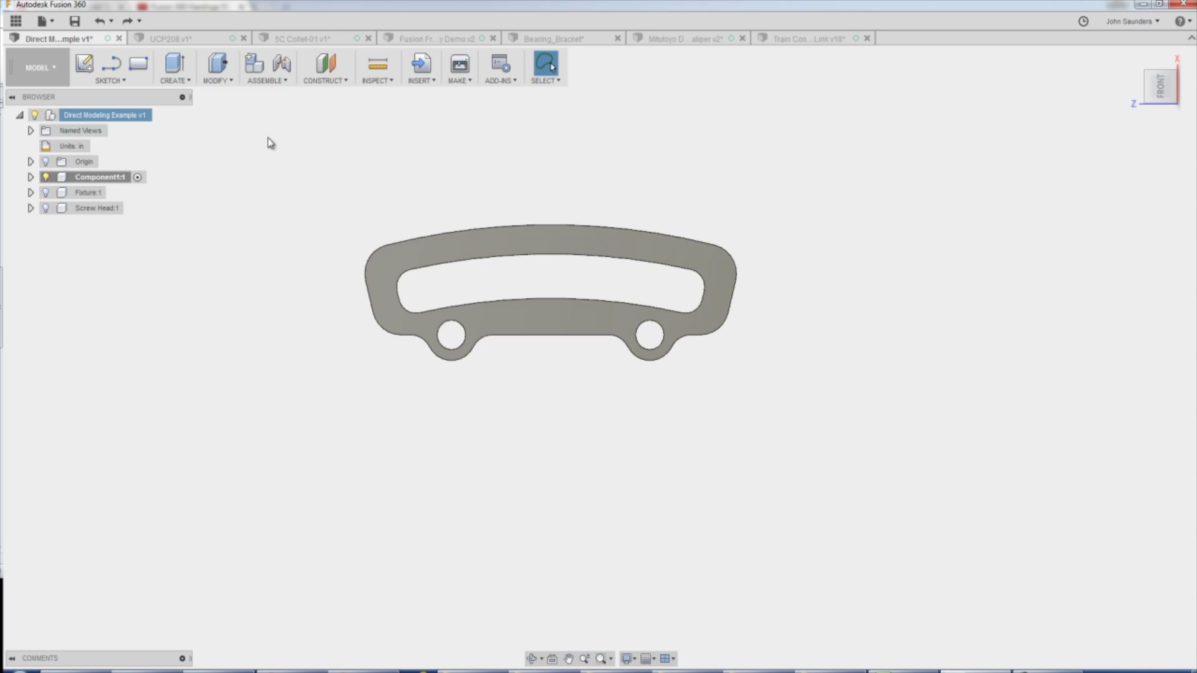
Compare the direct modeling example with the timeline-based Train Conner Link design, and check the example's design history option
middle_click_drag(257, 193, 272, 152, "shift")
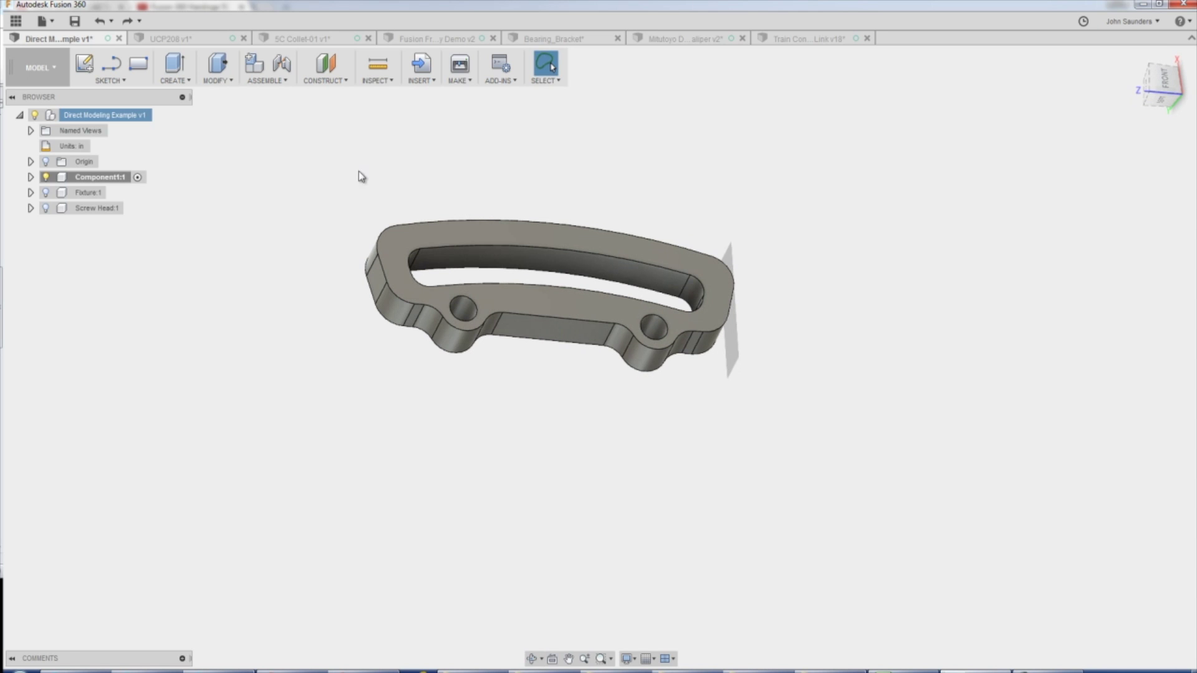
scroll(593, 169, "up", 2)
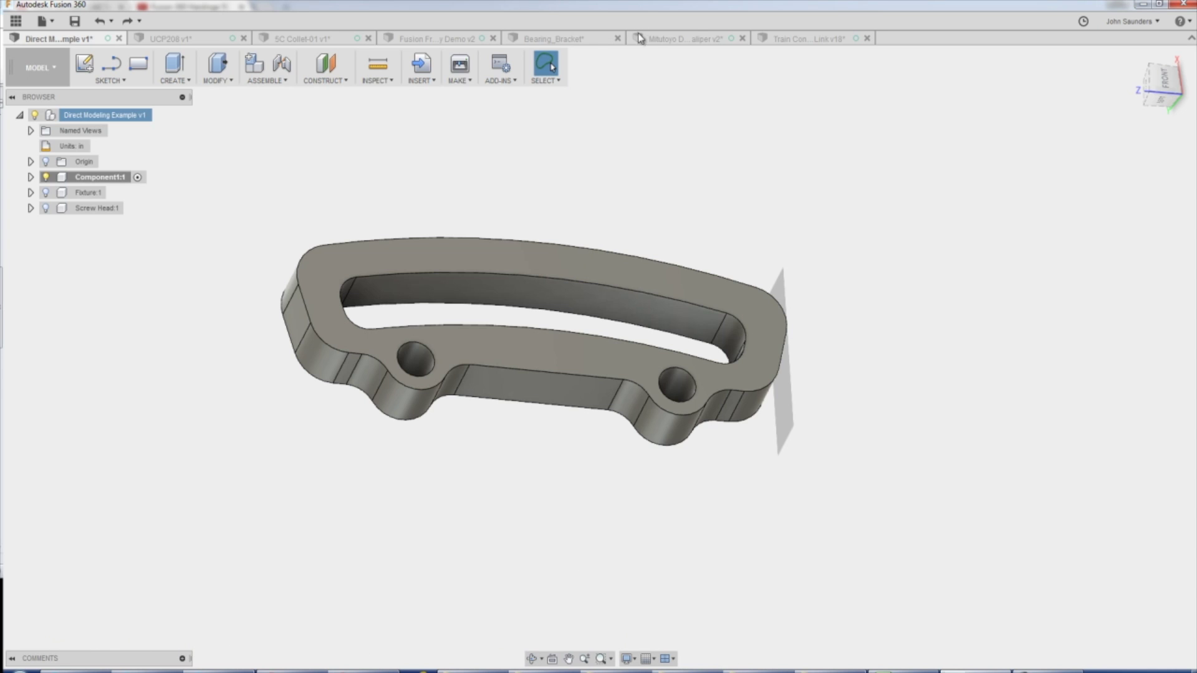
left_click(807, 40)
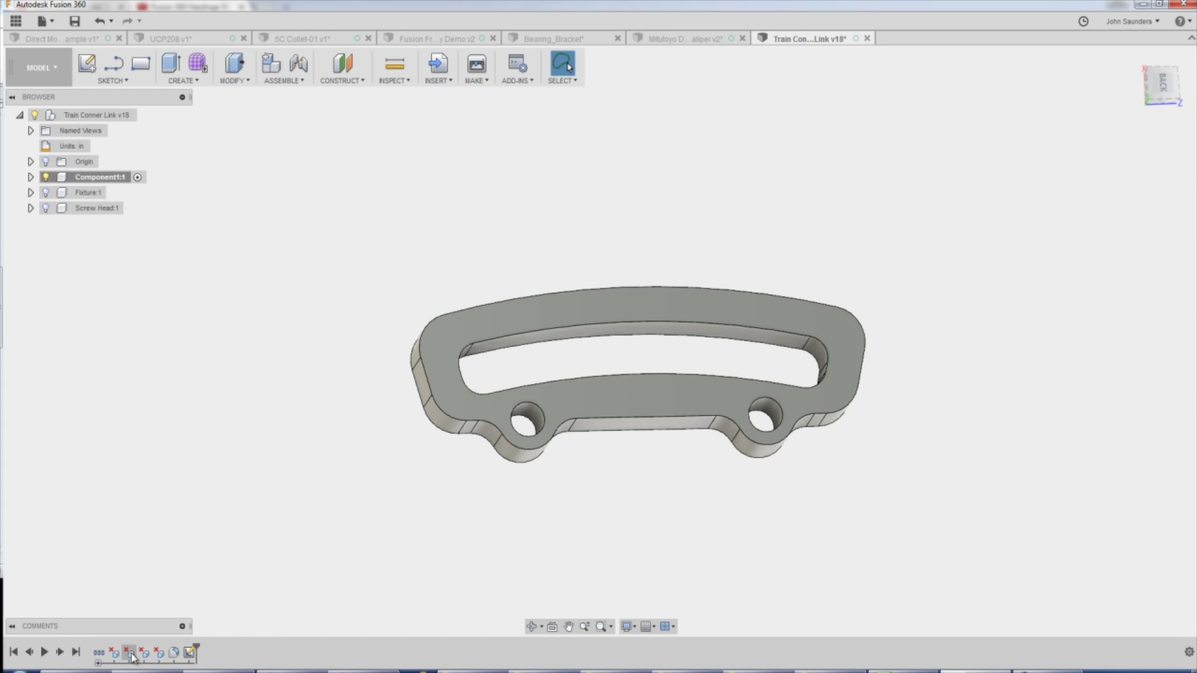
left_click(81, 40)
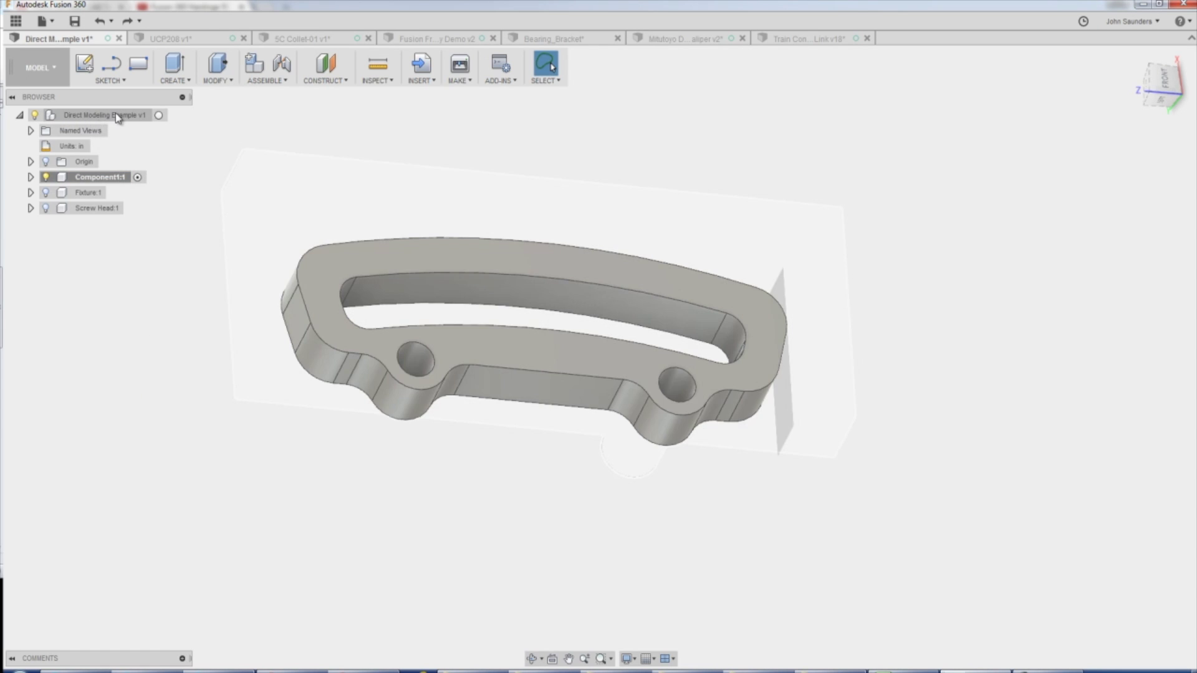
right_click(118, 118)
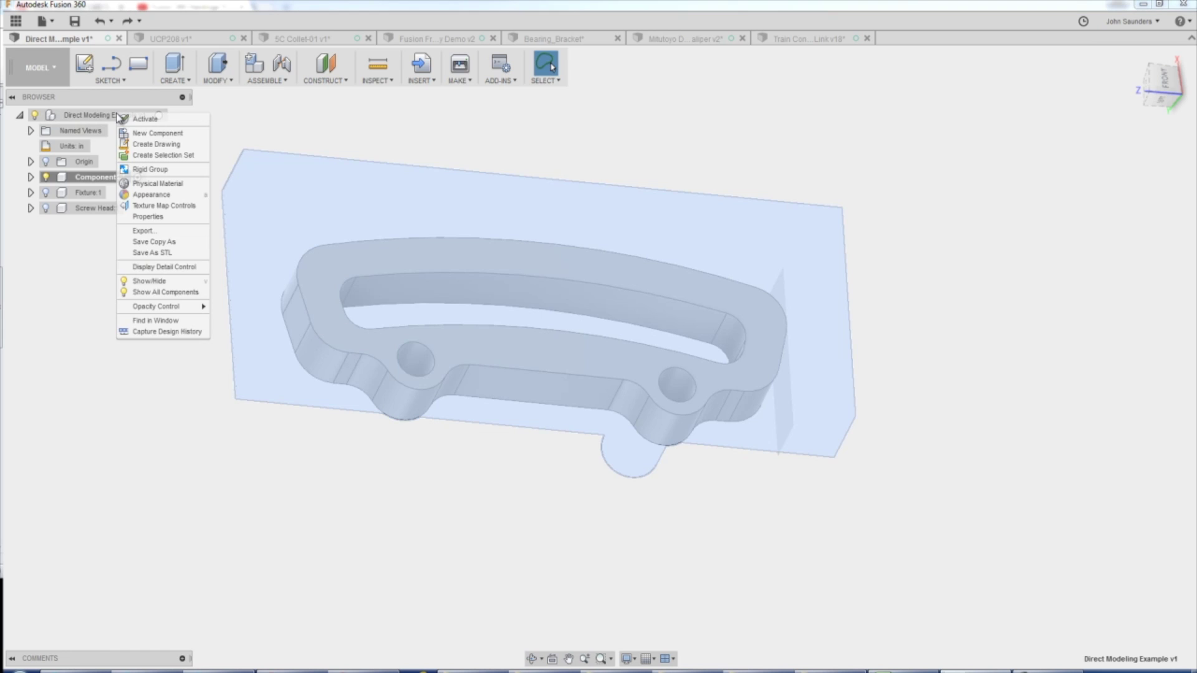
left_click(176, 337)
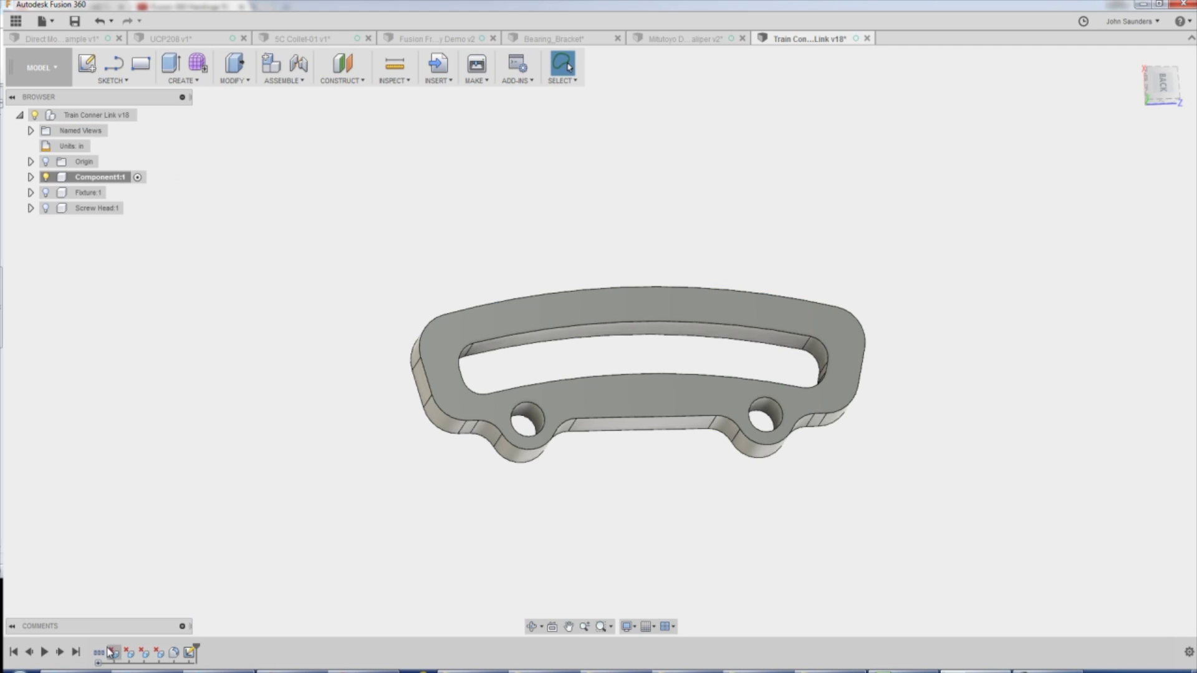
Open the last sketch in the Train Conner Link timeline for editing, inspect its circle, and exit the sketch
left_click(191, 663)
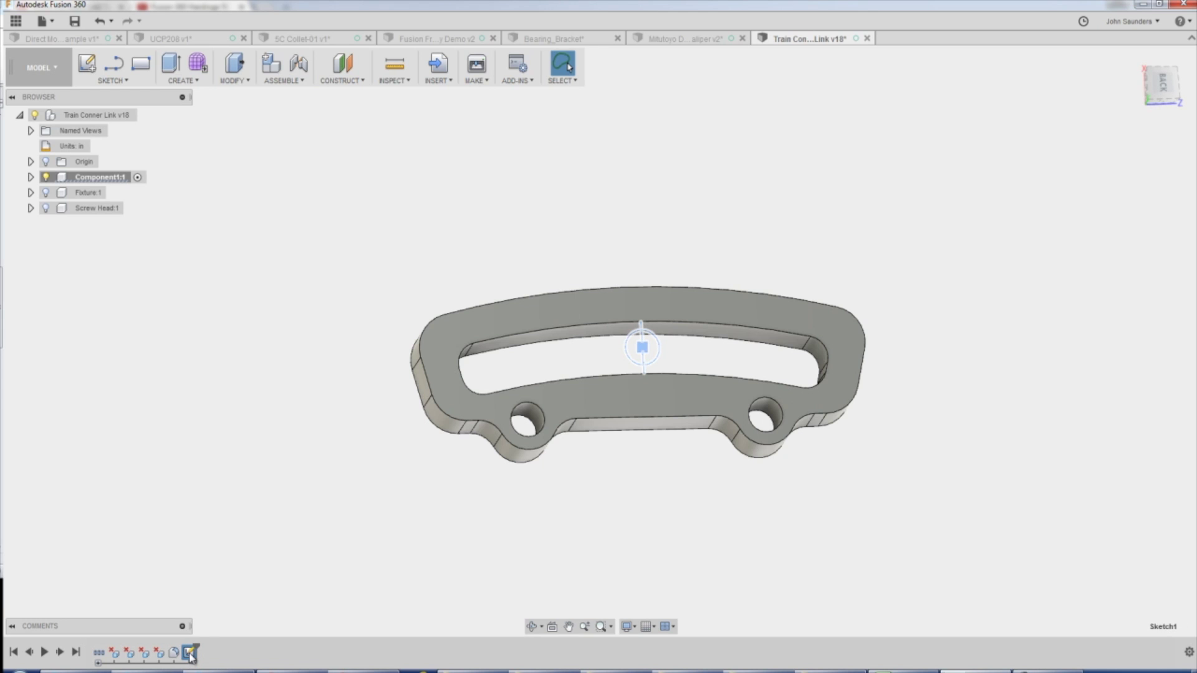
right_click(190, 660)
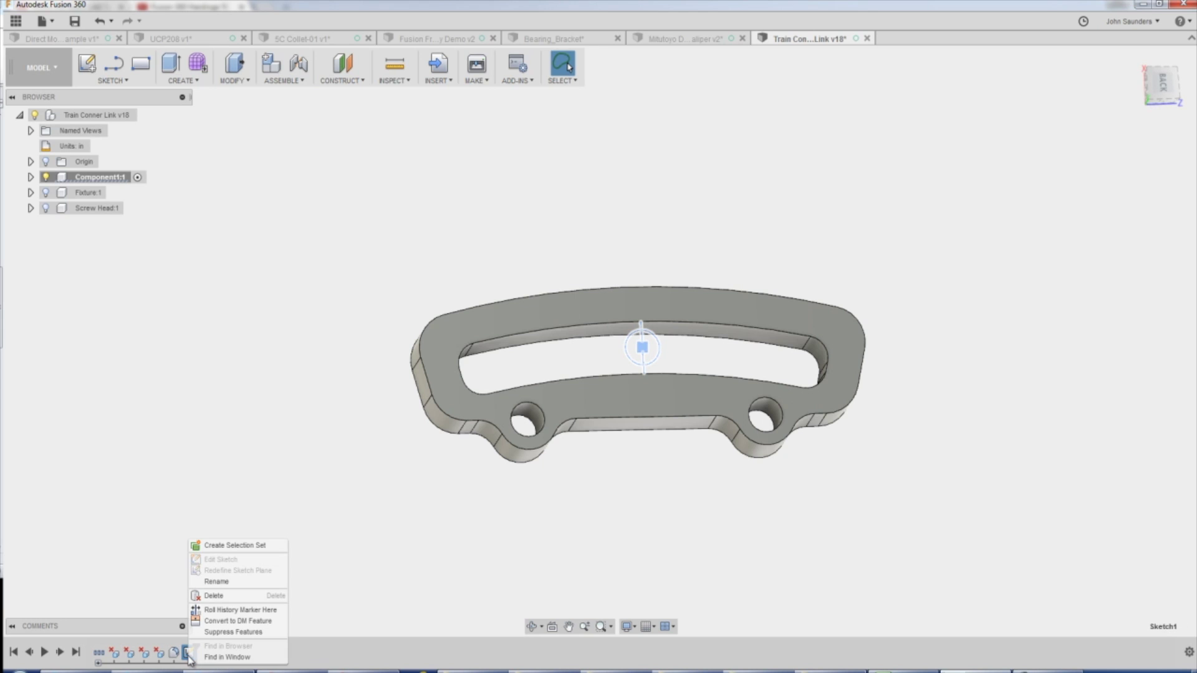
left_click(180, 556)
right_click(185, 654)
left_click(223, 556)
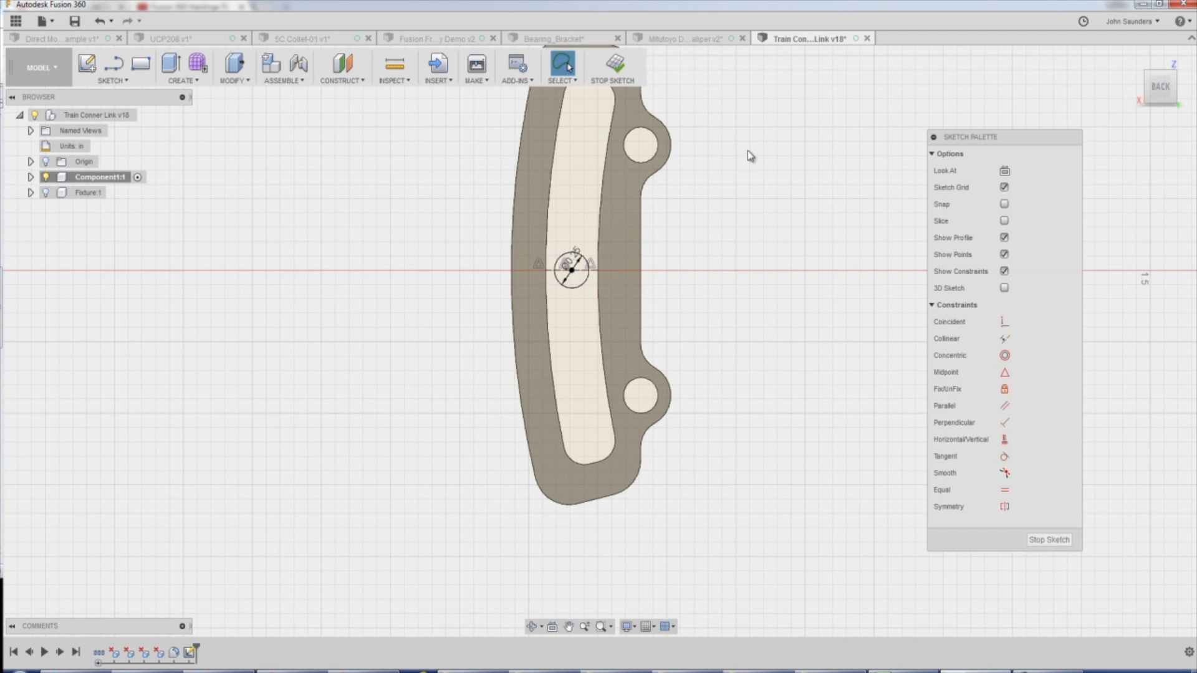
middle_click_drag(837, 181, 794, 104, "shift")
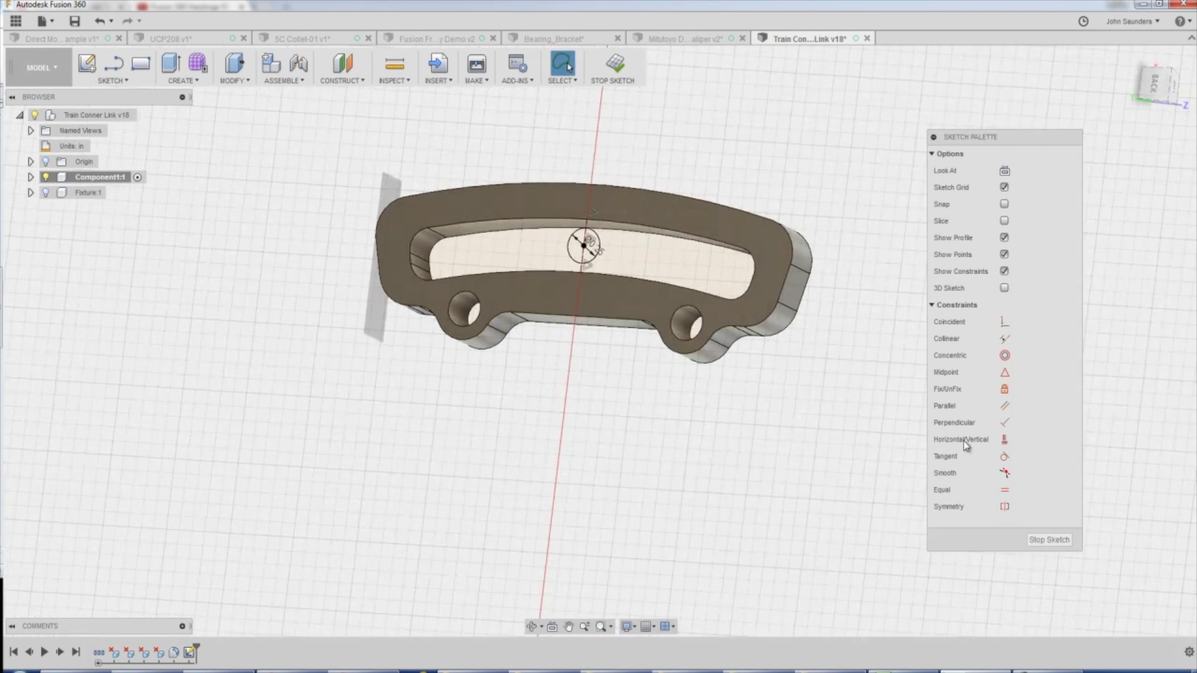
left_click(1048, 539)
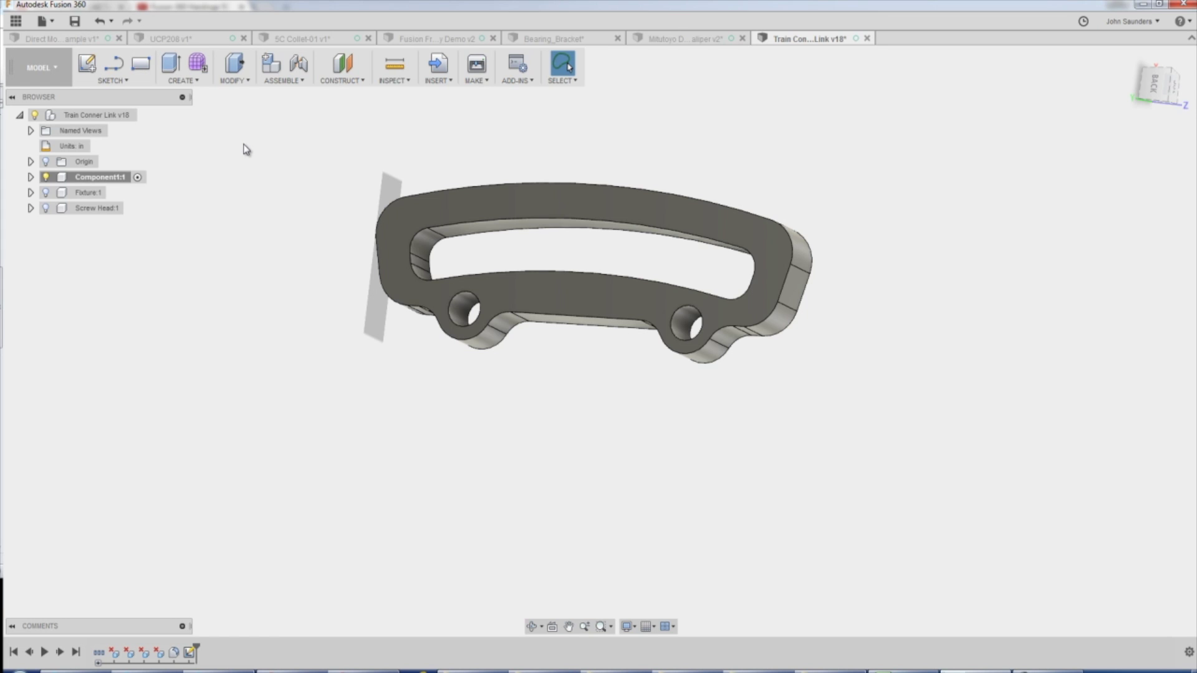
Switch to the 5C Collet-01 design and check the design history option of its root component
left_click(303, 39)
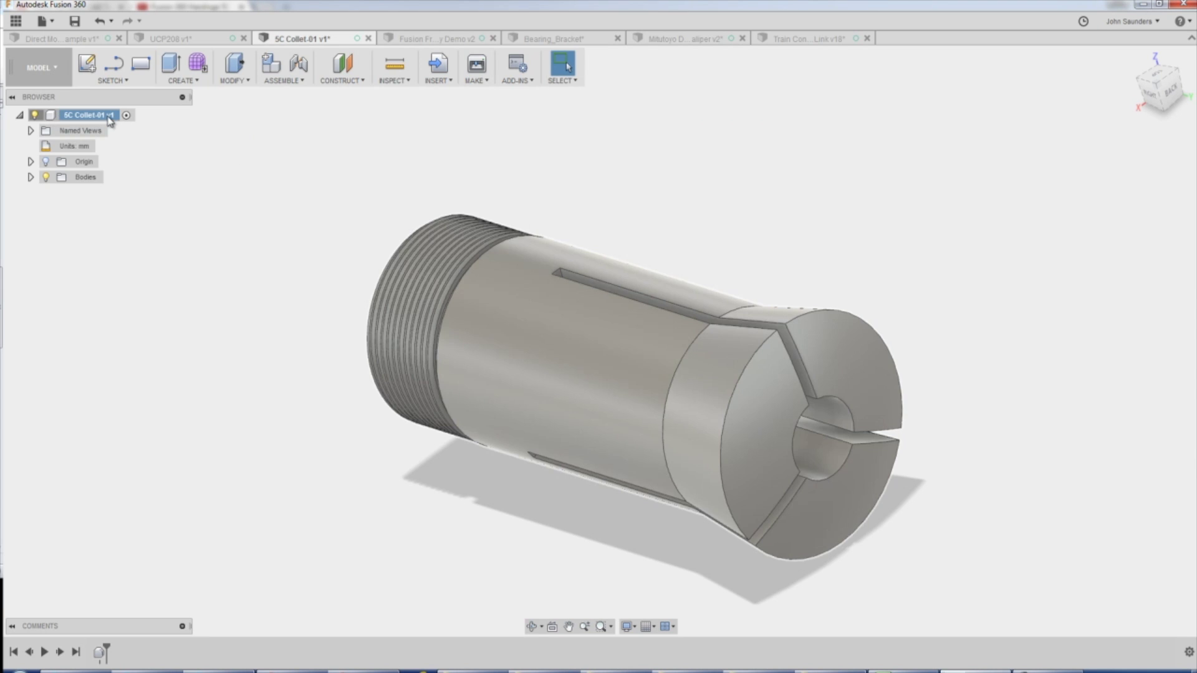
right_click(110, 118)
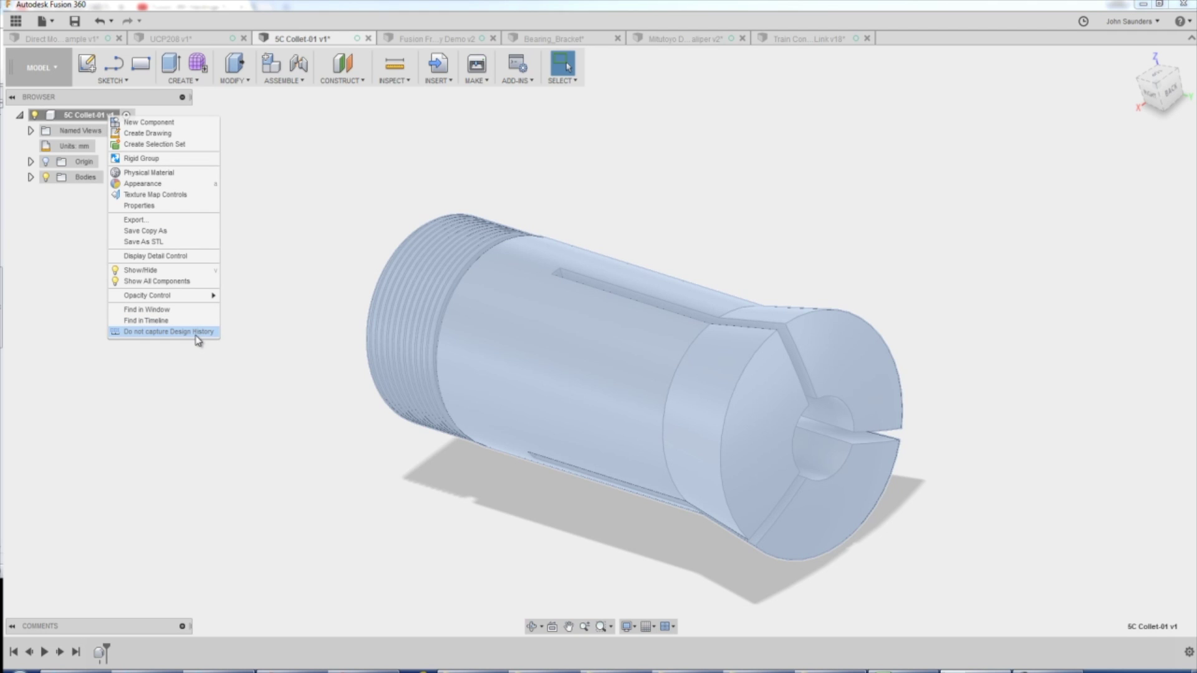
left_click(298, 286)
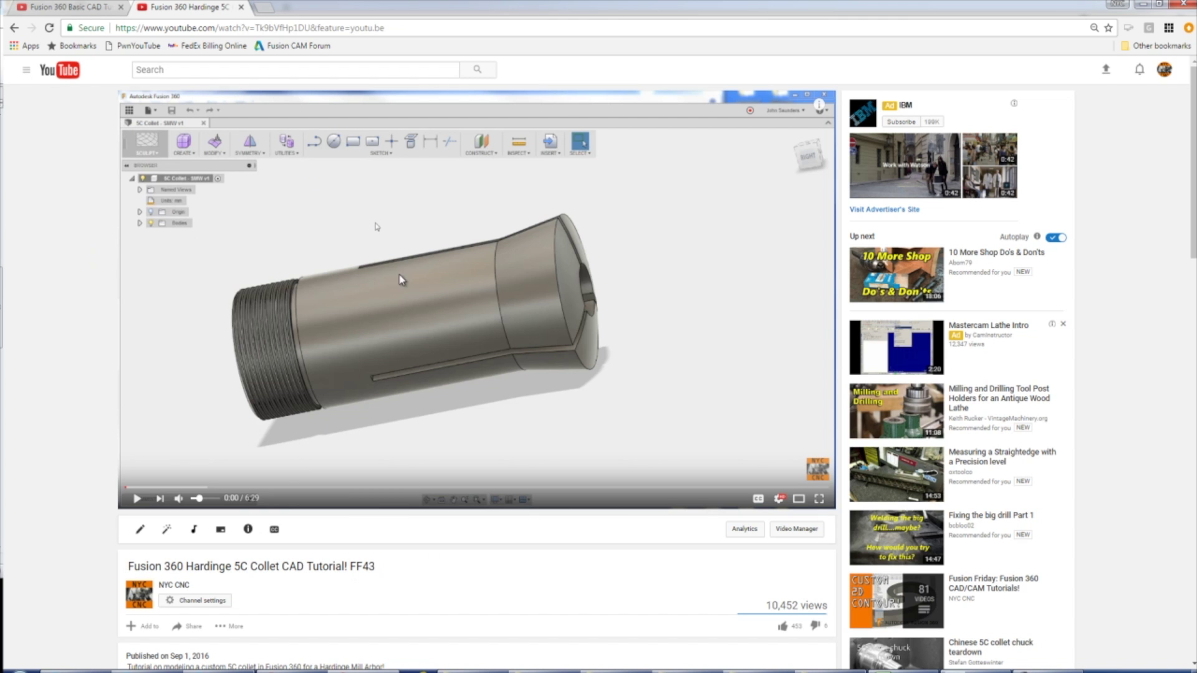
key("alt+Tab")
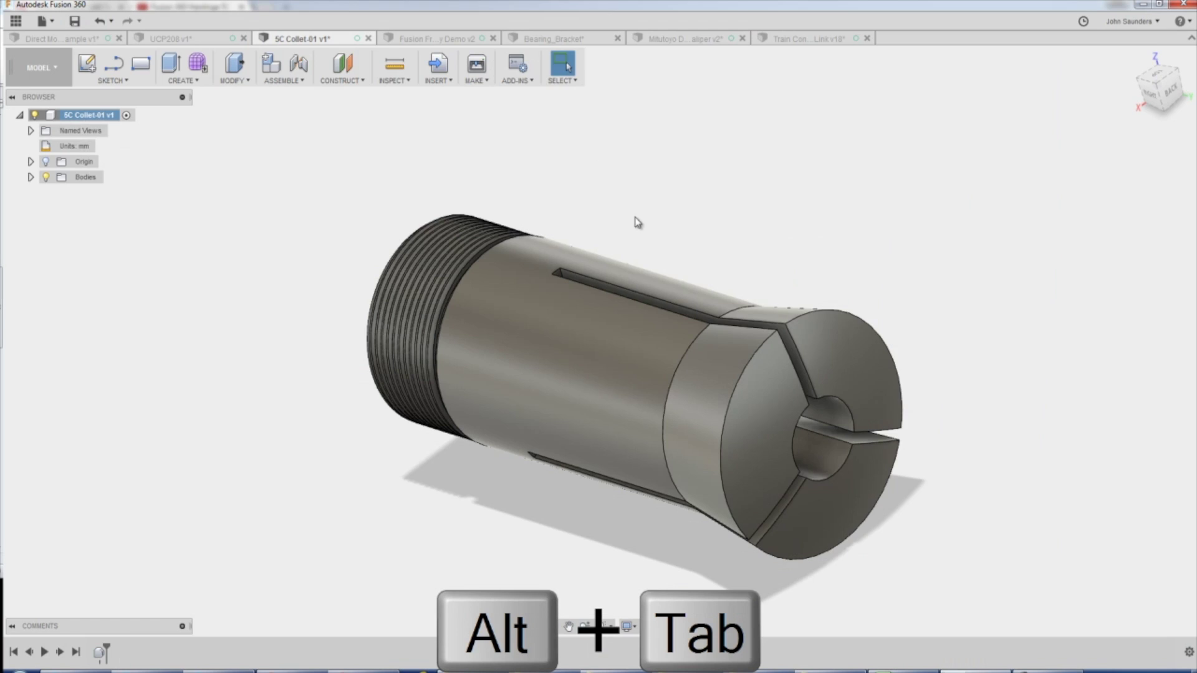
Select the faces of the collet's upper slot individually, delete them, and undo the deletion
scroll(864, 327, "up", 3)
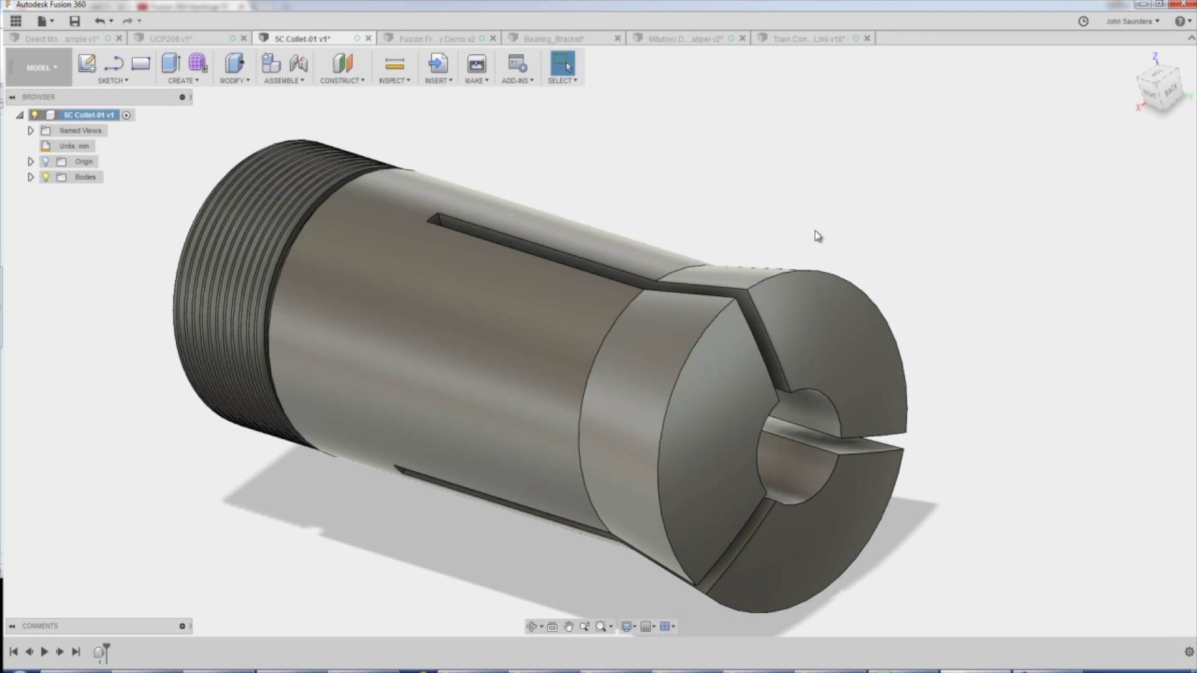
left_click(749, 307)
middle_click_drag(794, 235, 510, 204, "shift")
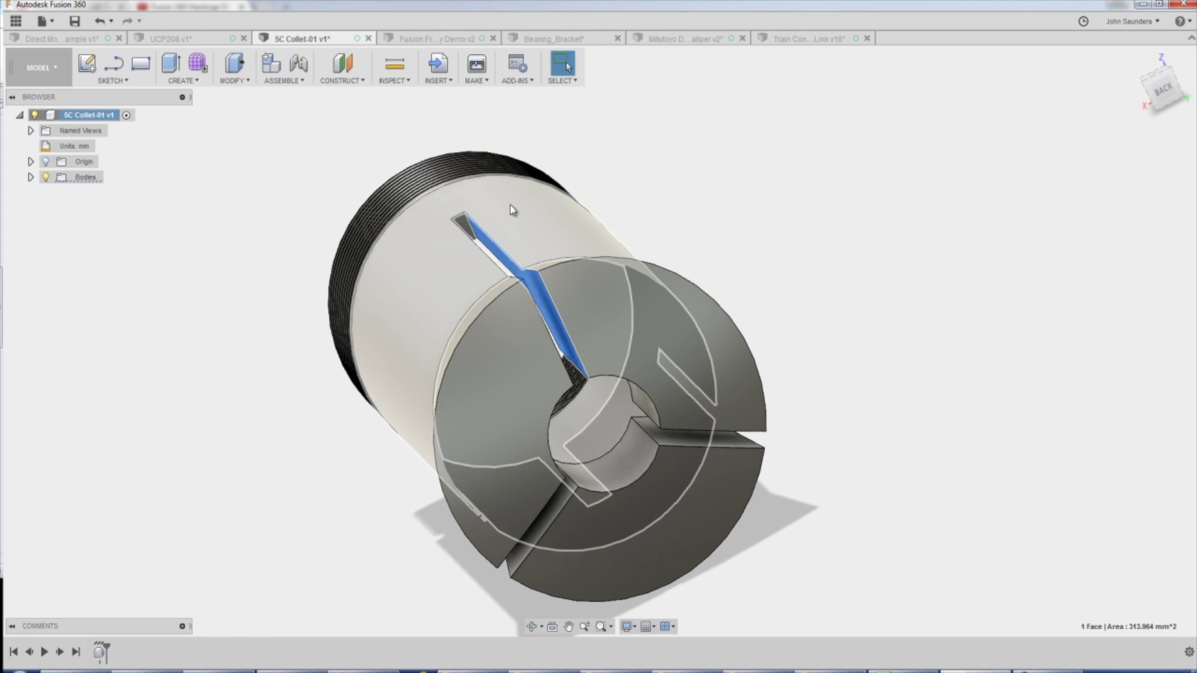
scroll(459, 228, "up", 3)
left_click(465, 232, "ctrl")
middle_click_drag(890, 204, 810, 206, "shift")
left_click(437, 412, "ctrl")
middle_click_drag(330, 235, 422, 218, "shift")
key("Delete")
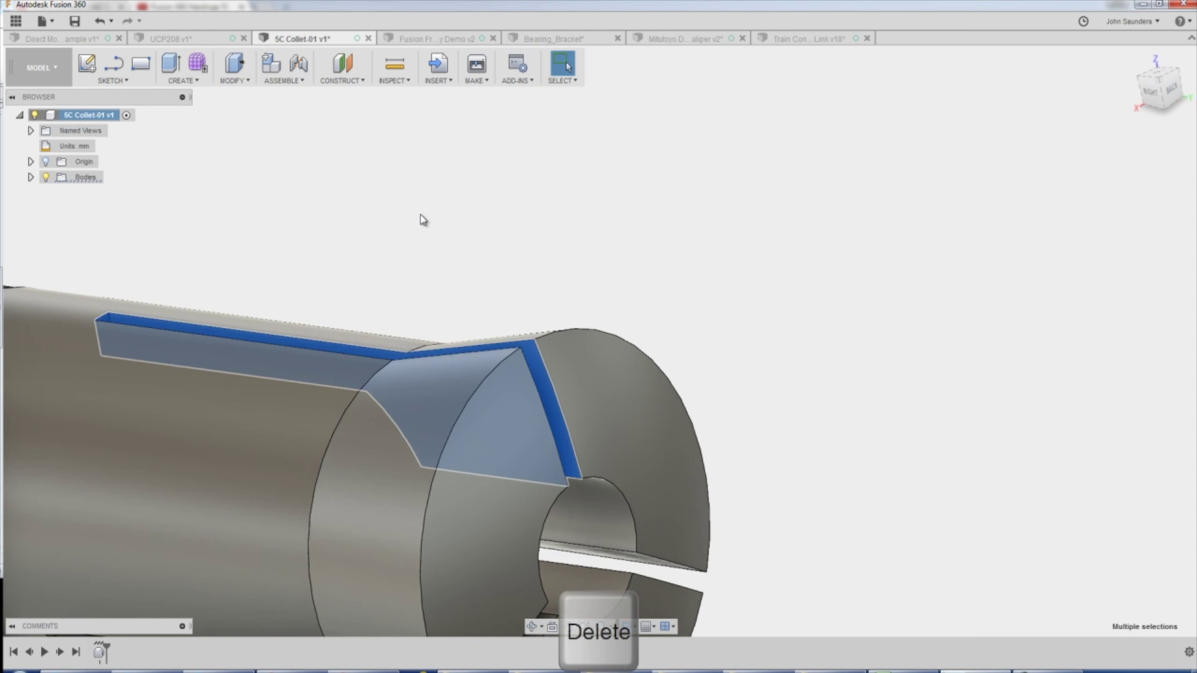
scroll(412, 217, "down", 5)
key("ctrl+z")
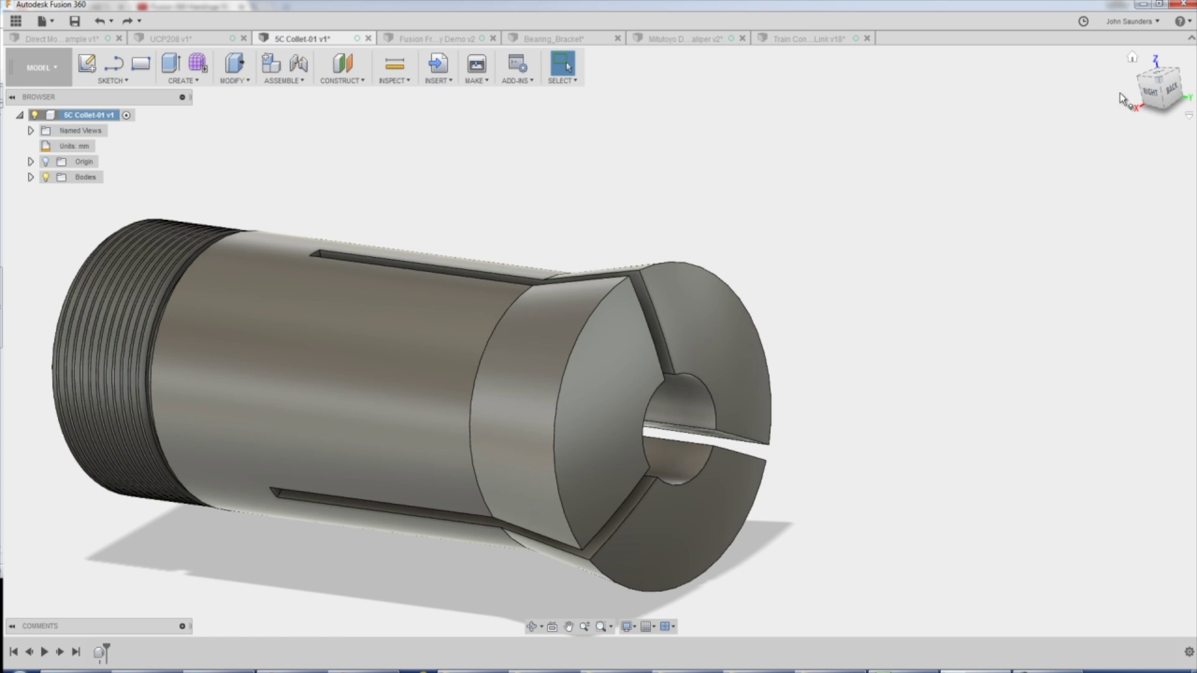
Try to window-select only the upper slot's faces from the top view, and clear the selection
middle_click_drag(898, 187, 1115, 103, "shift")
left_click(1164, 82)
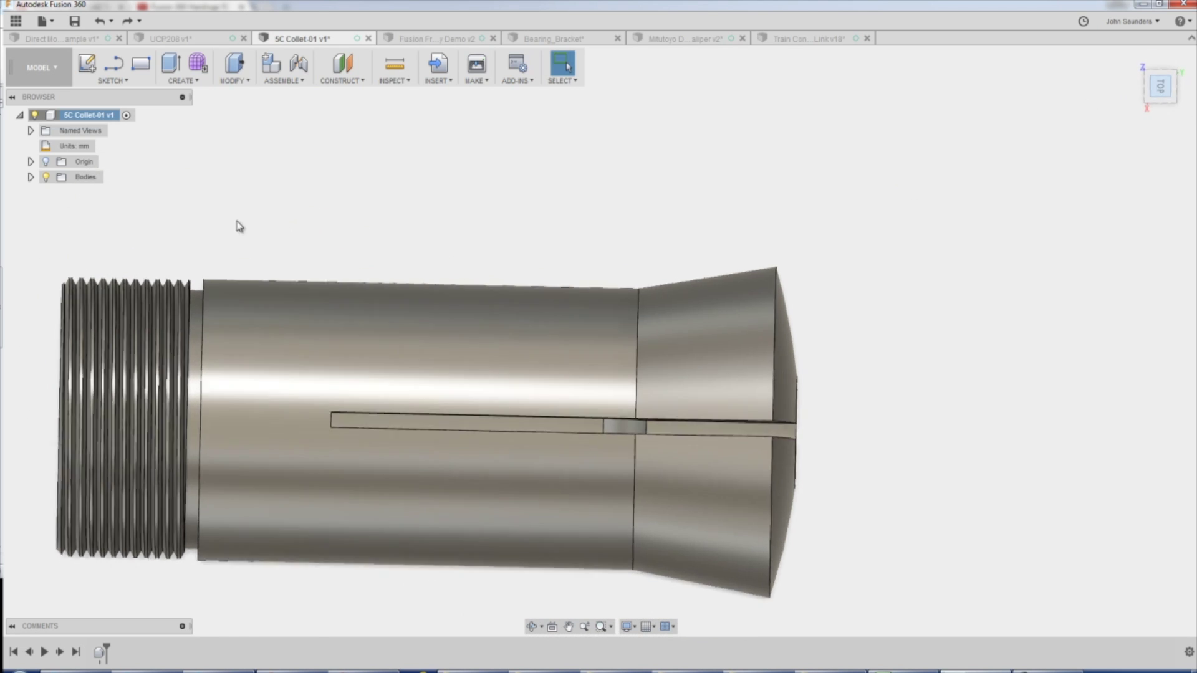
left_click(100, 120)
right_click(100, 117)
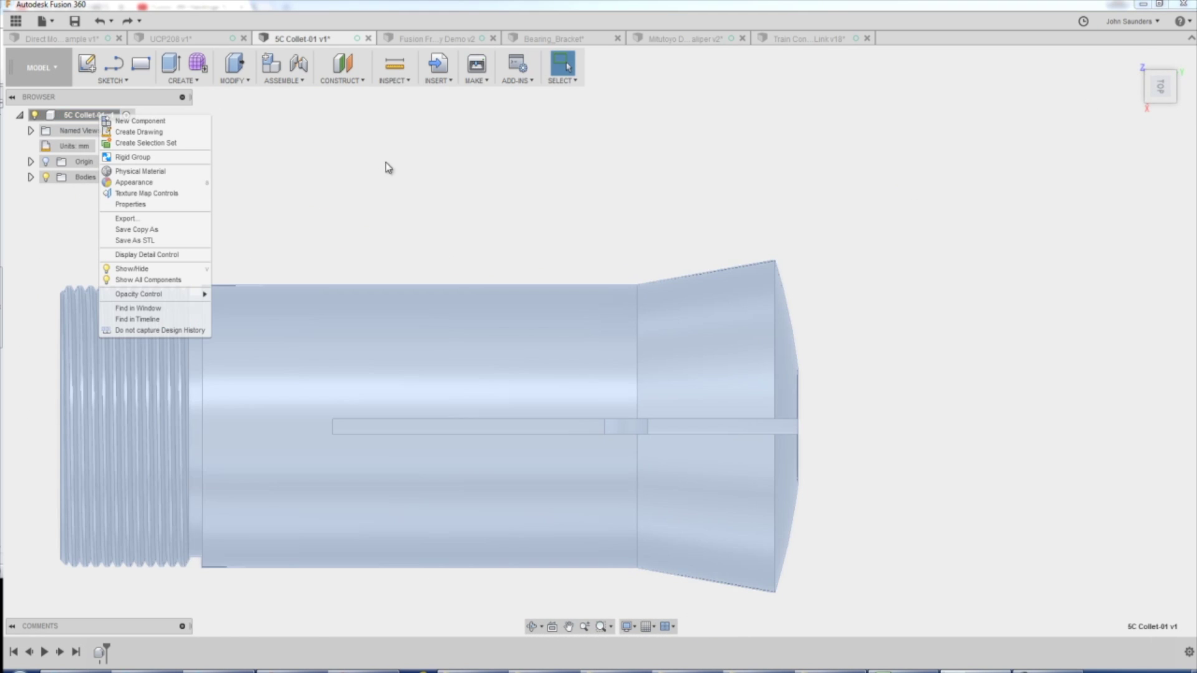
left_click(374, 160)
left_click(228, 195)
left_click_drag(229, 195, 835, 500)
middle_click_drag(934, 429, 871, 403, "shift")
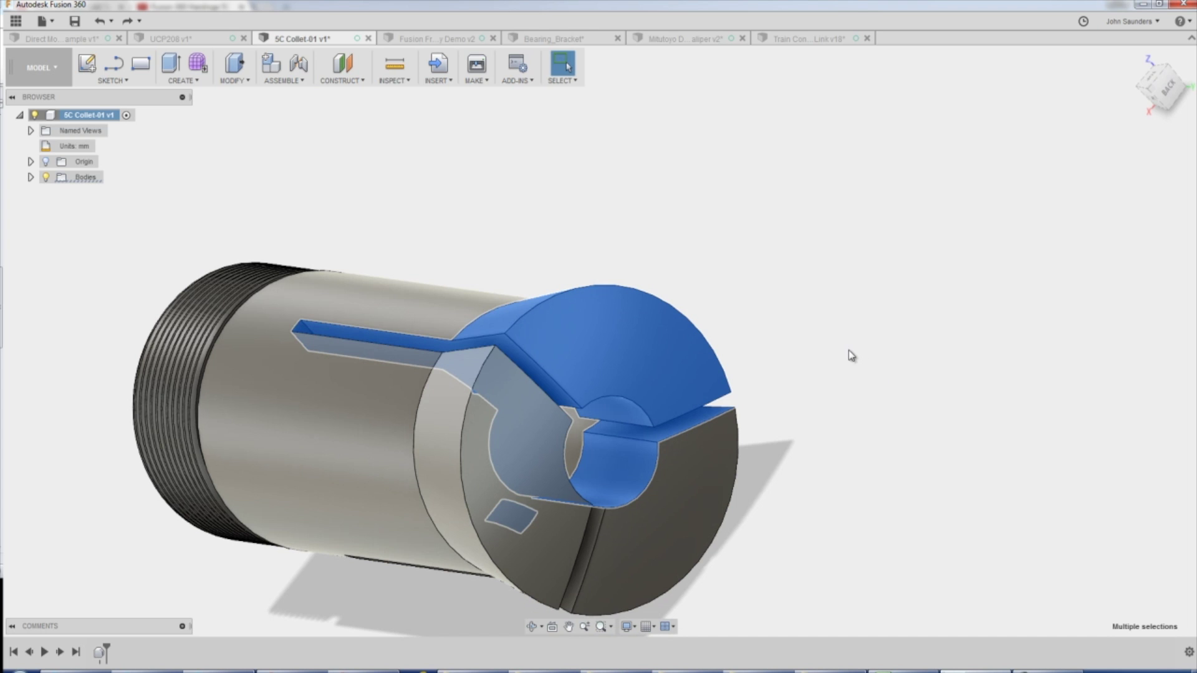
middle_click_drag(982, 193, 1072, 162, "shift")
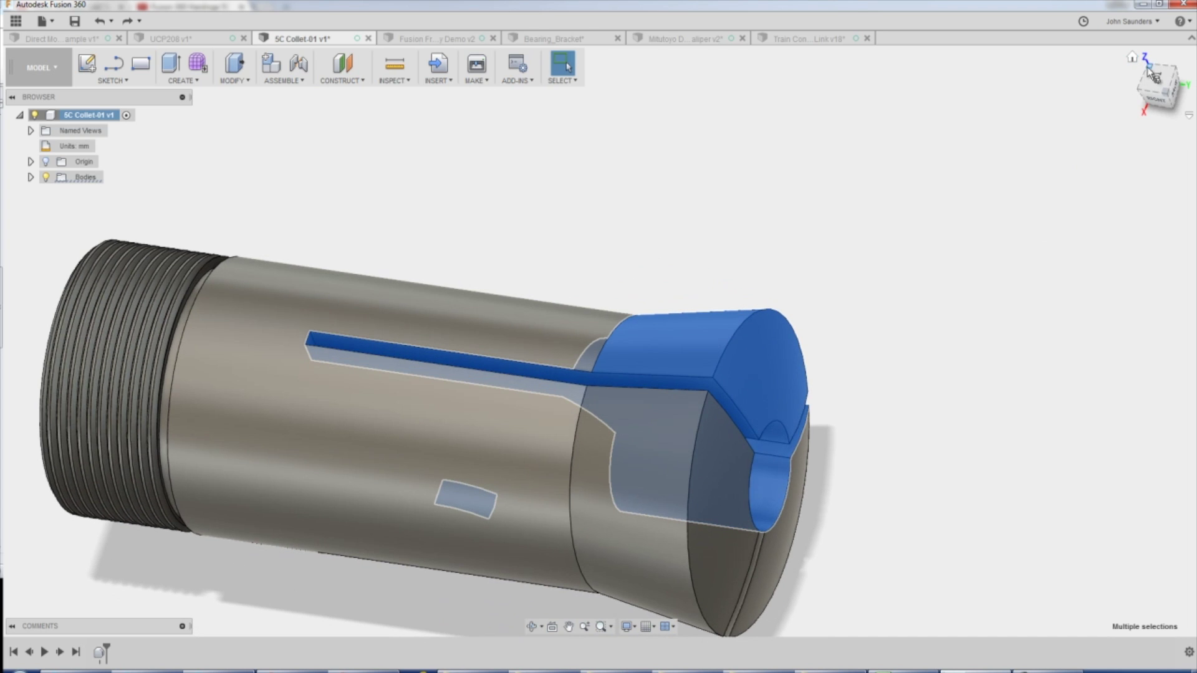
left_click_drag(262, 238, 840, 505)
middle_click_drag(924, 435, 775, 230, "shift")
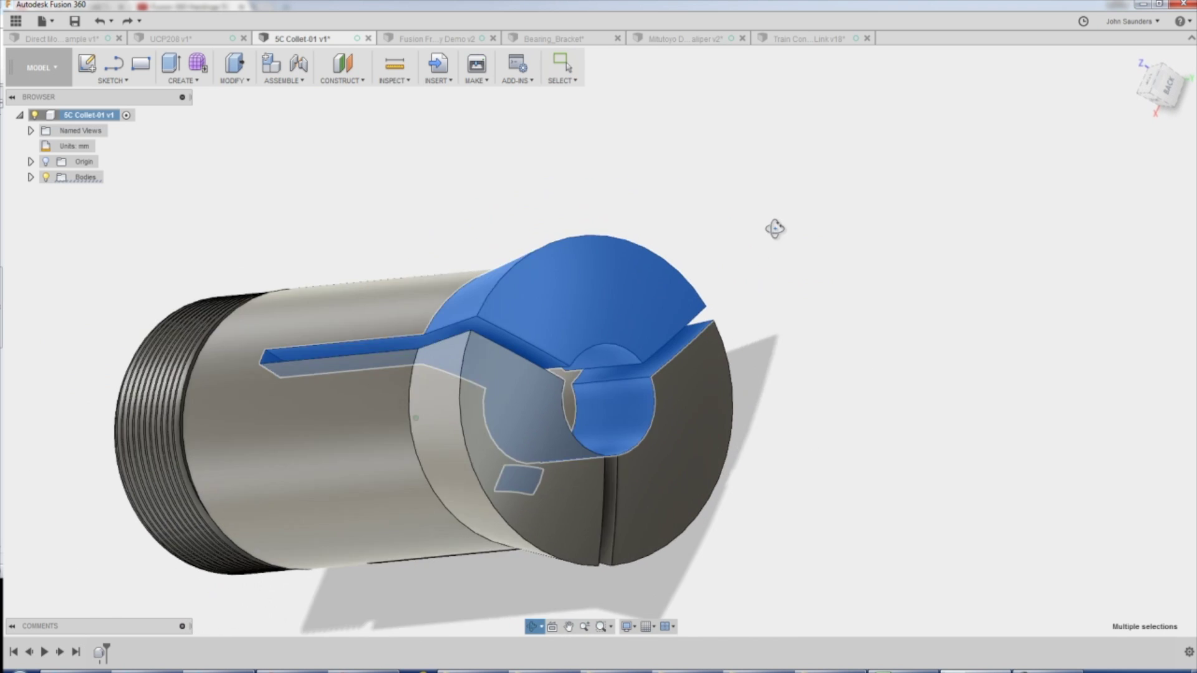
left_click(792, 193)
middle_click_drag(866, 250, 907, 174, "shift")
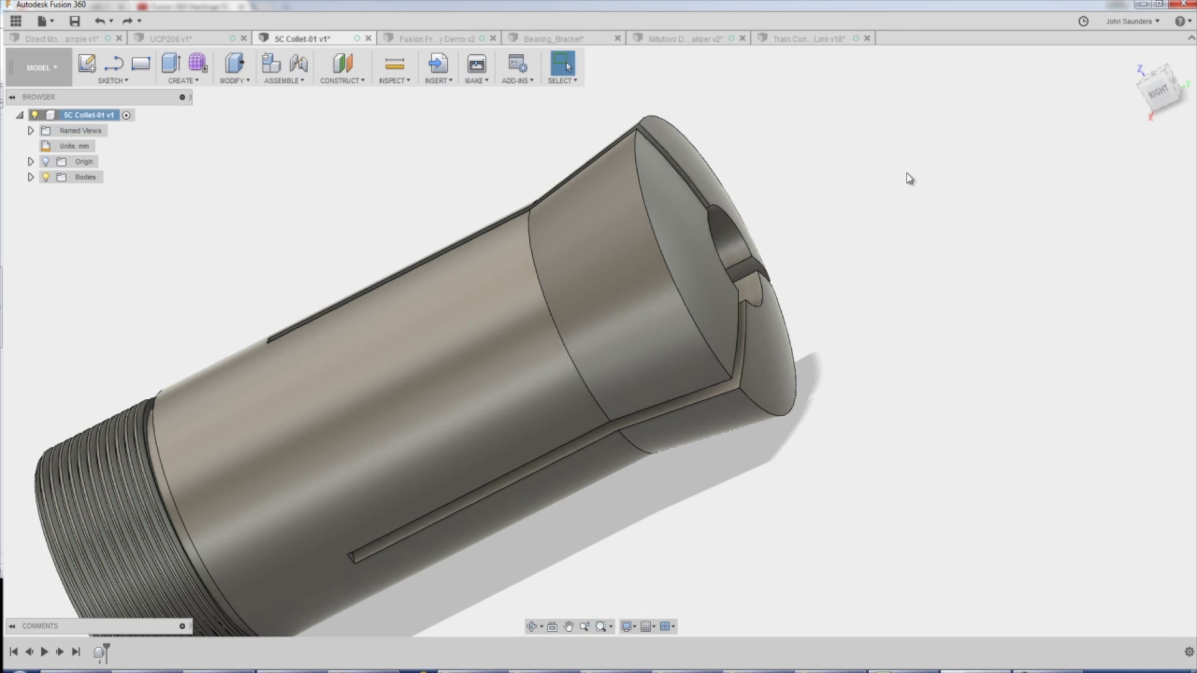
Window-select the upper slot's faces from the right view and delete them
left_click(1152, 101)
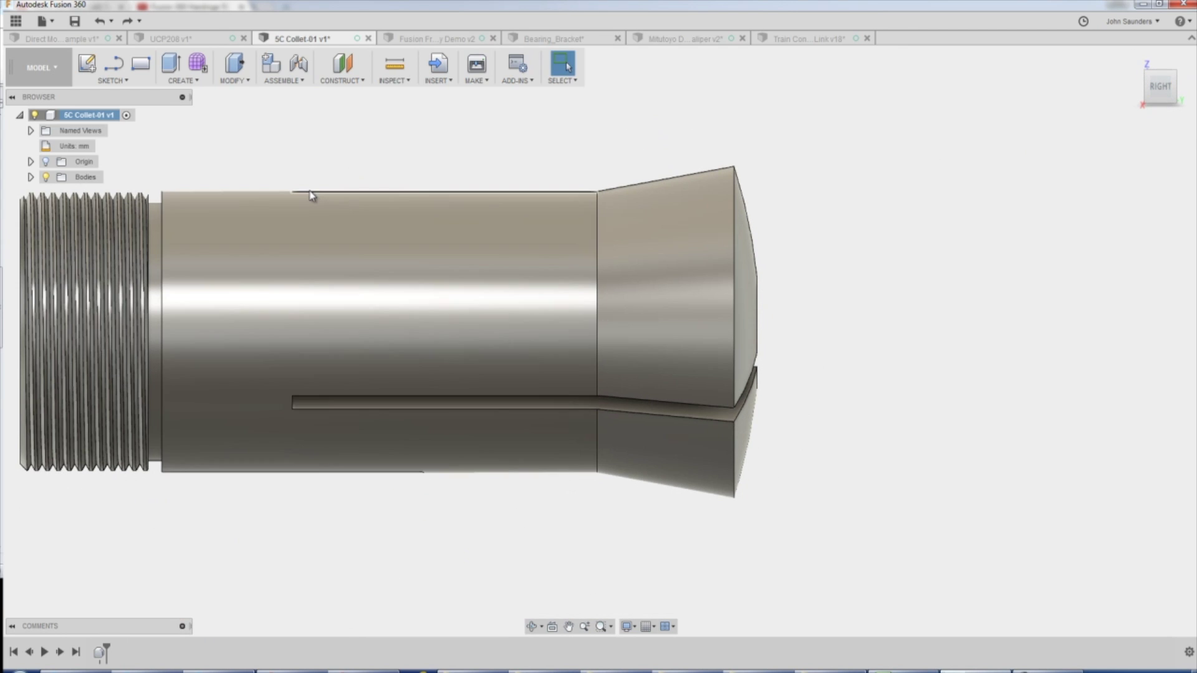
left_click_drag(234, 140, 787, 301)
middle_click_drag(896, 275, 855, 343, "shift")
key("Delete")
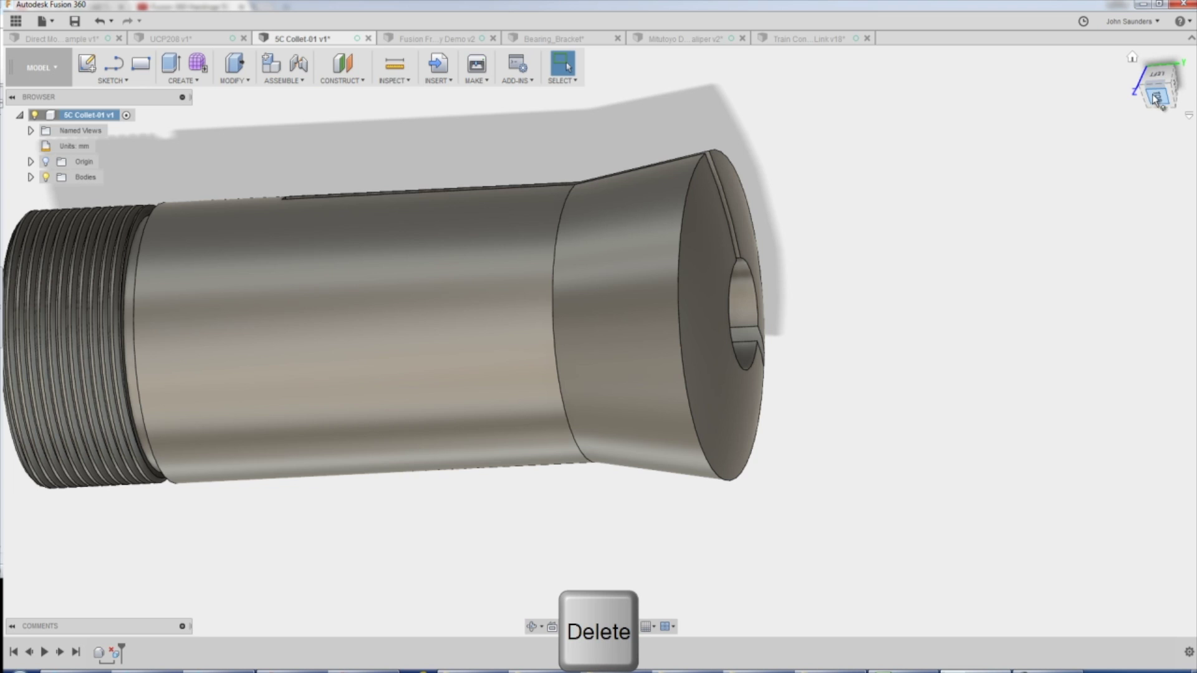
Window-select another slot's faces from a side view, delete them, and undo both slot deletions
left_click(1158, 94)
left_click_drag(262, 155, 812, 307)
mouse_move(813, 307)
middle_mouse_down("shift")
mouse_move(889, 253)
mouse_move(798, 309)
middle_mouse_up("shift")
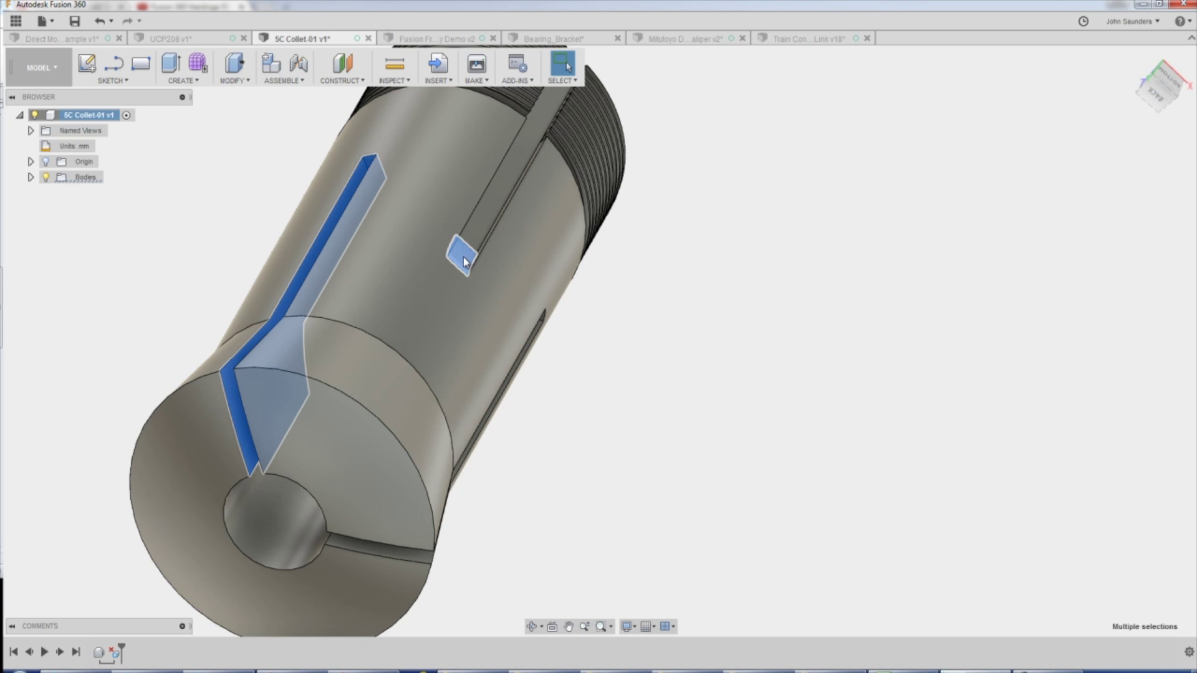
middle_click_drag(861, 343, 871, 324, "shift")
key("Delete")
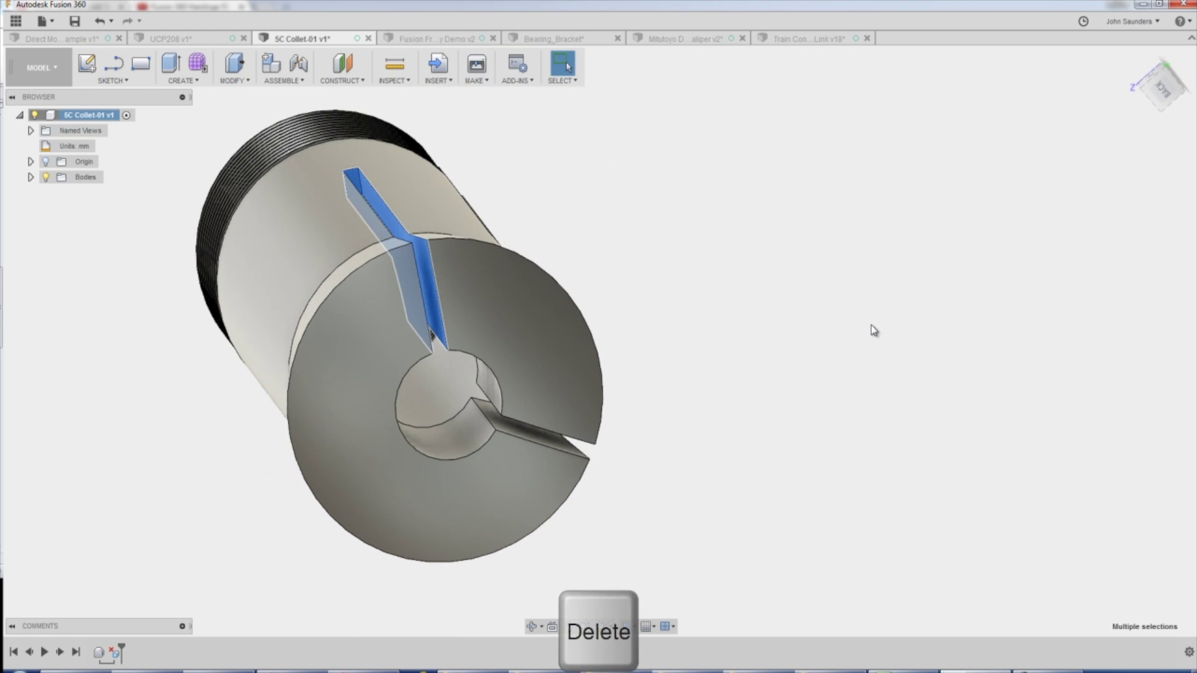
key("ctrl+z")
key("ctrl+z")
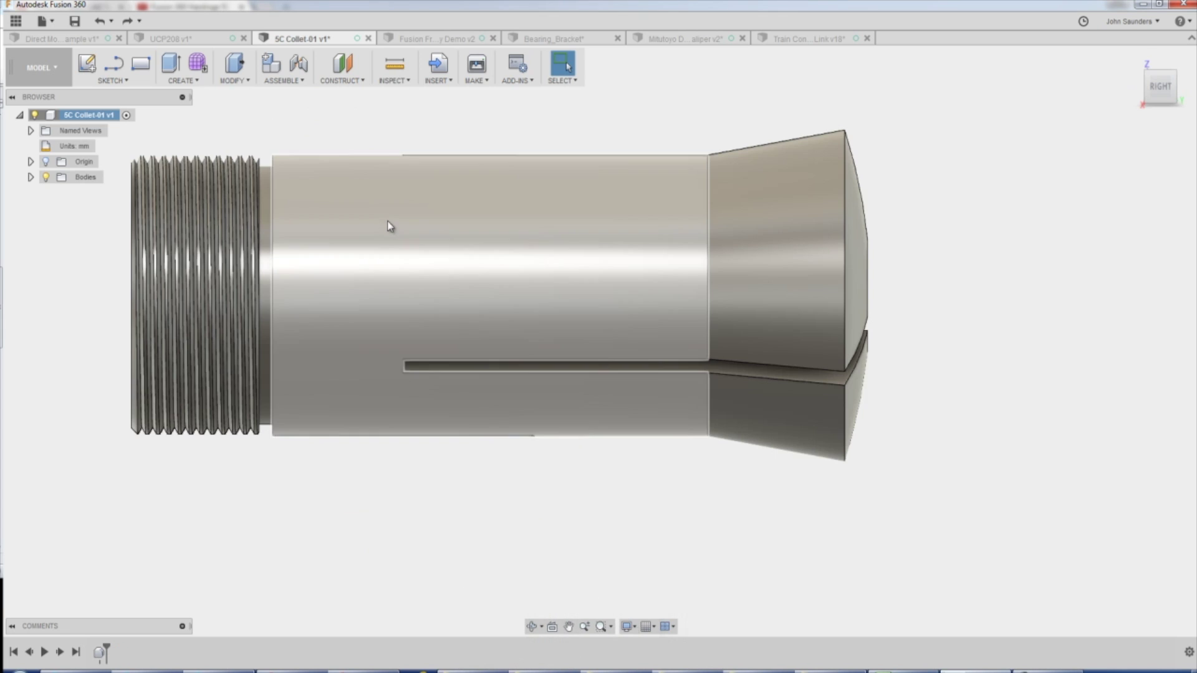
Delete the collet's upper slot again by window-selecting its faces in the right view
left_click_drag(380, 127, 902, 257)
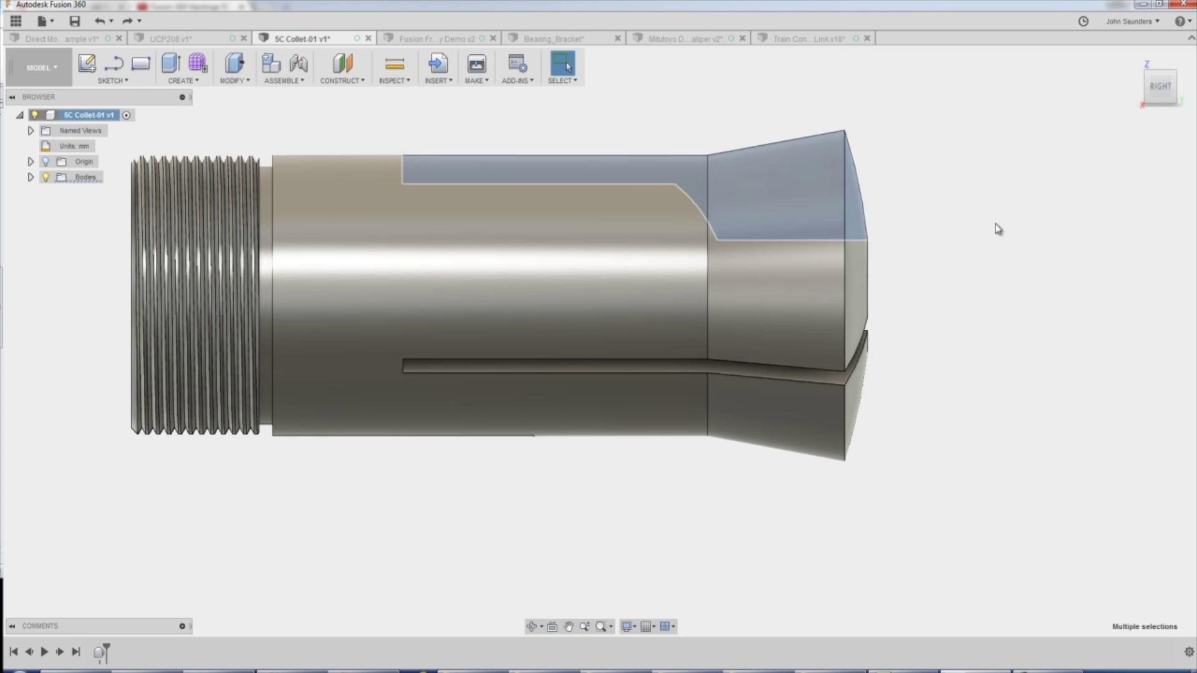
middle_click_drag(1015, 213, 1002, 227, "shift")
key("Delete")
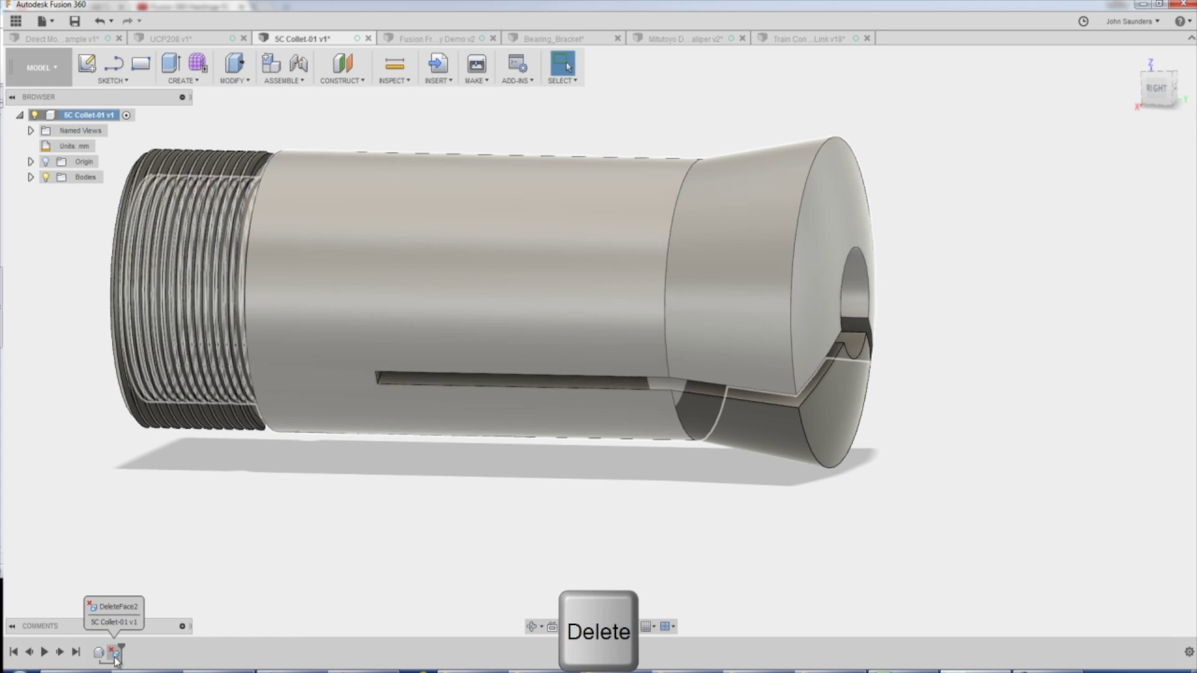
Delete the slot's face-deletion feature from the timeline
middle_click_drag(291, 504, 148, 641, "shift")
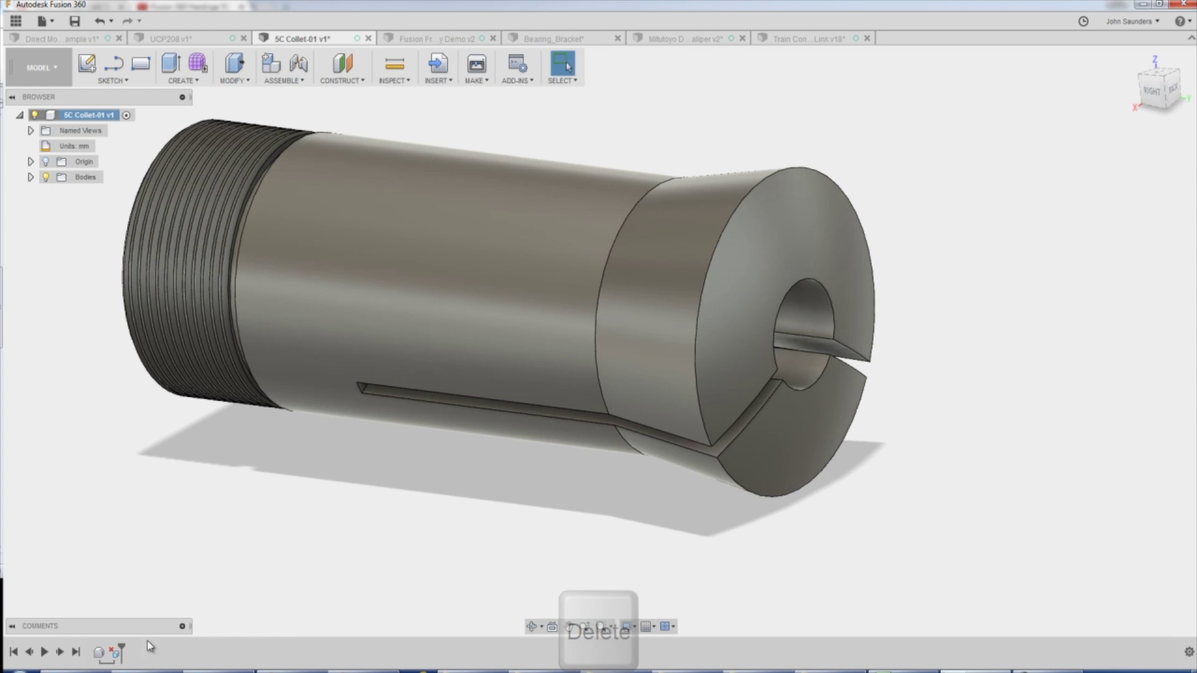
right_click(119, 656)
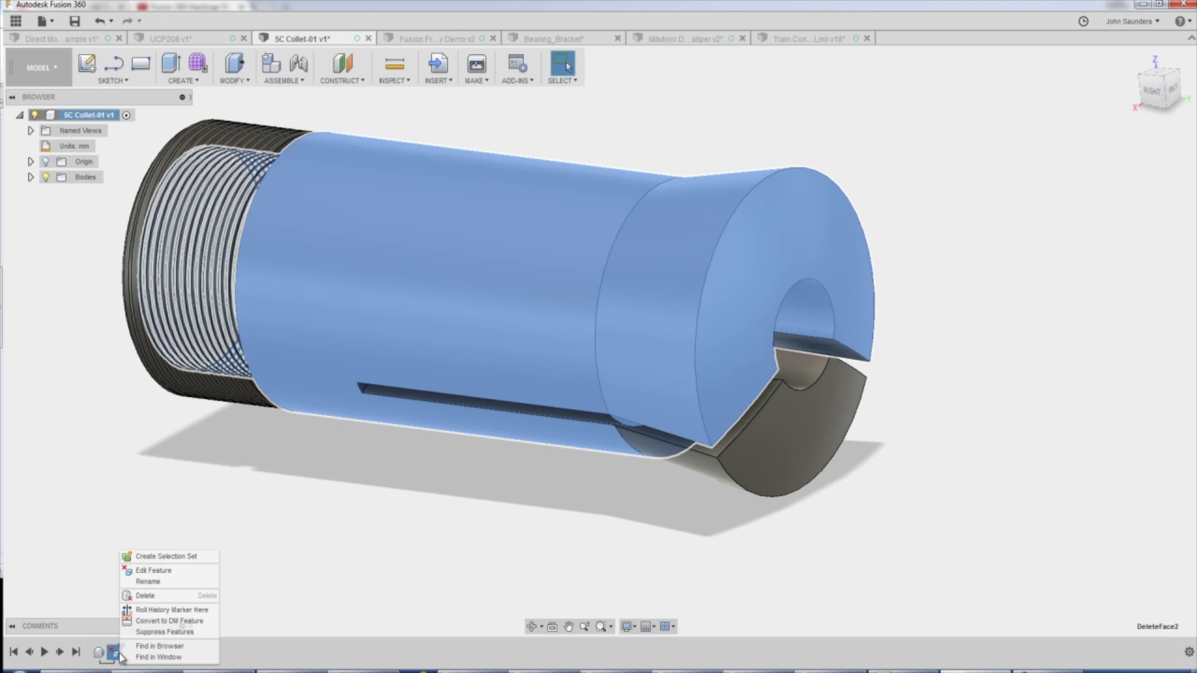
left_click(169, 597)
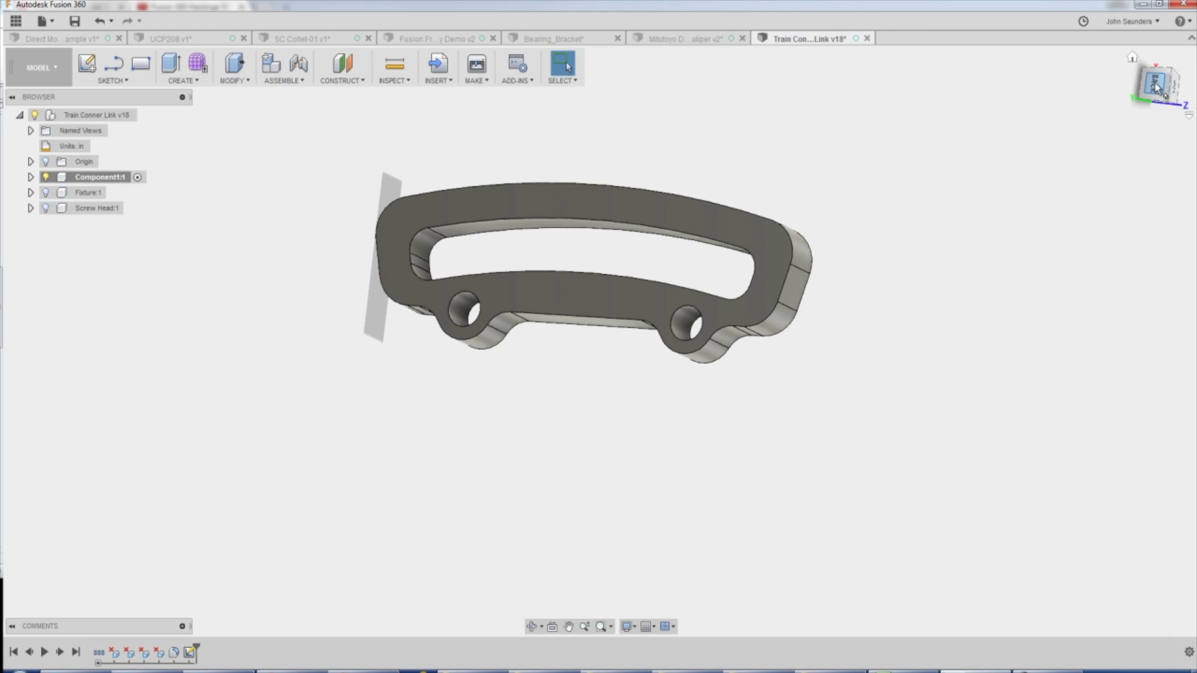
left_click(1157, 87)
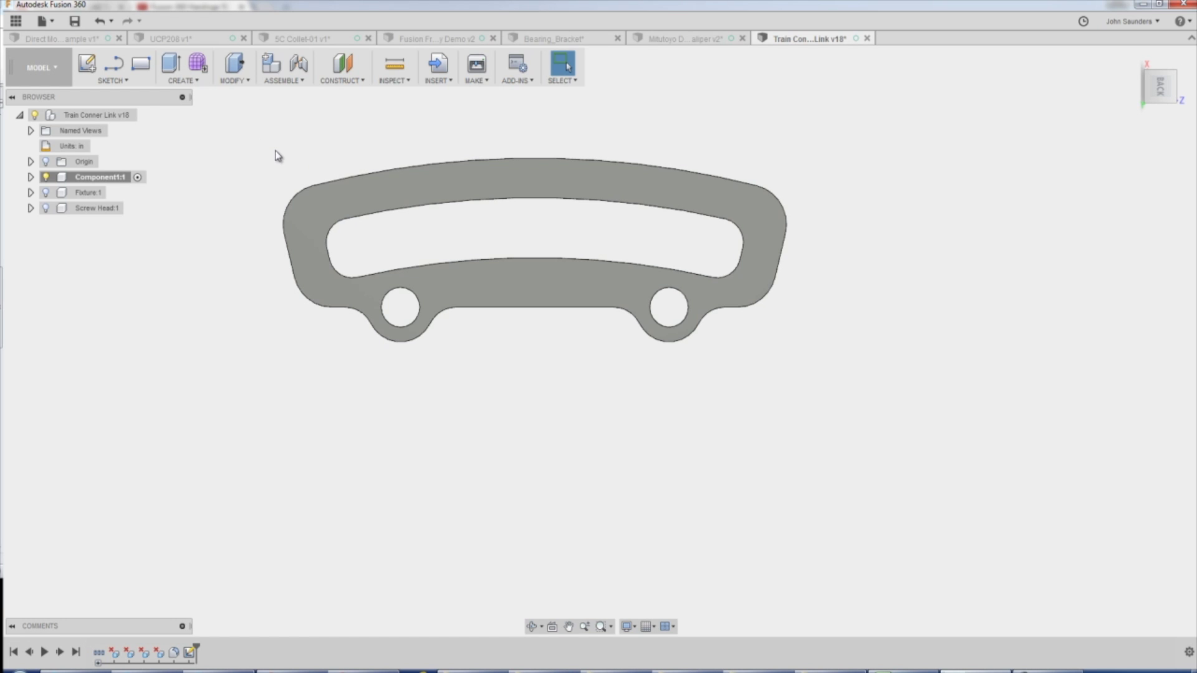
left_click_drag(309, 163, 750, 290)
mouse_move(278, 140)
middle_mouse_down("shift")
mouse_move(272, 131)
mouse_move(295, 143)
middle_mouse_up("shift")
left_click(1162, 95)
left_click_drag(384, 185, 801, 305)
middle_click_drag(476, 235, 332, 295, "shift")
left_click(386, 221)
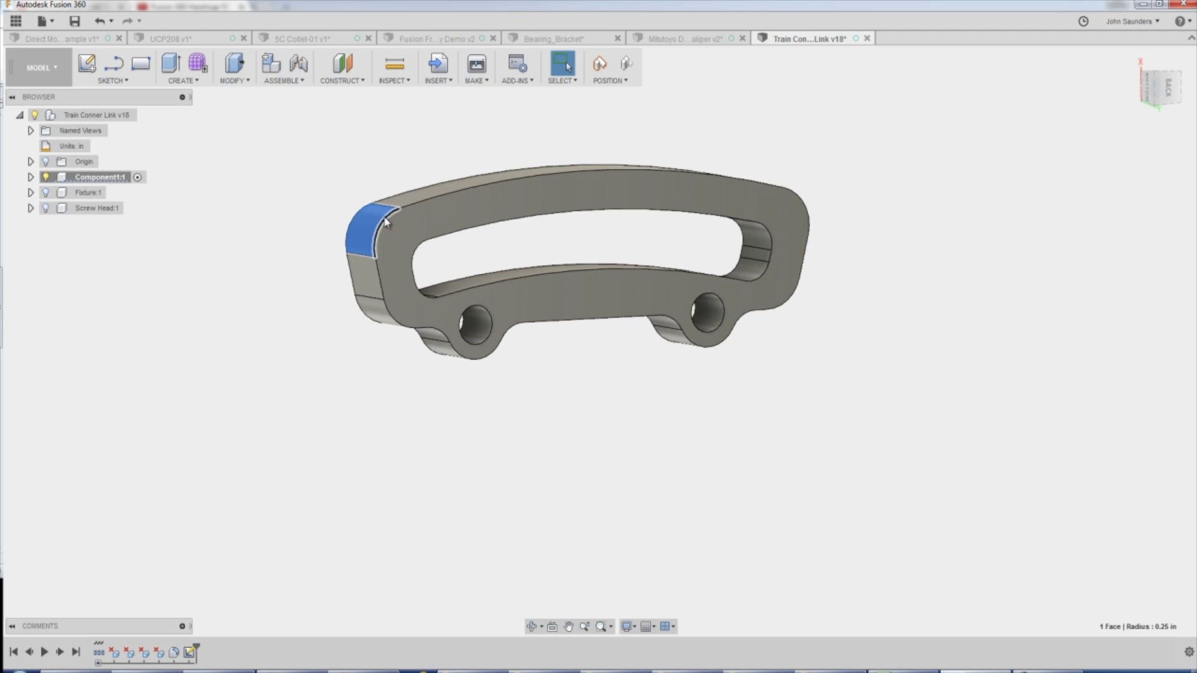
left_click(382, 182)
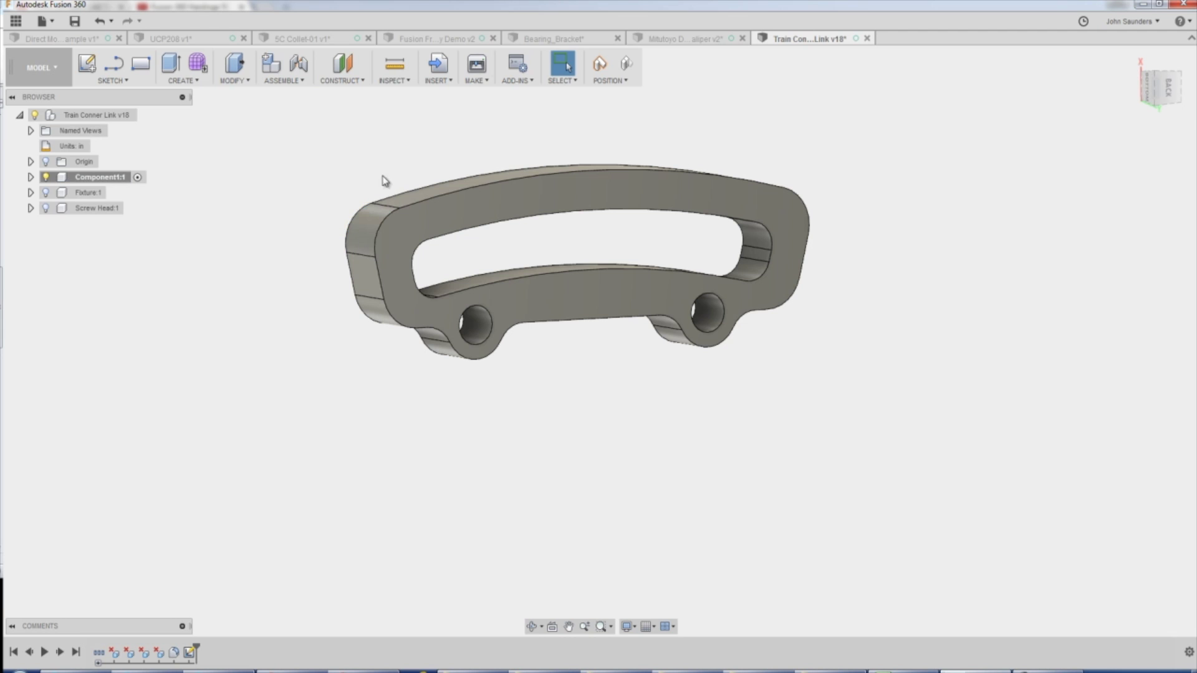
Window-select the faces of the train link's long central slot from the back view and move them 0.01 in along X
left_click(1168, 94)
left_click_drag(446, 203, 898, 313)
middle_click_drag(898, 313, 977, 124, "shift")
left_click(1156, 90)
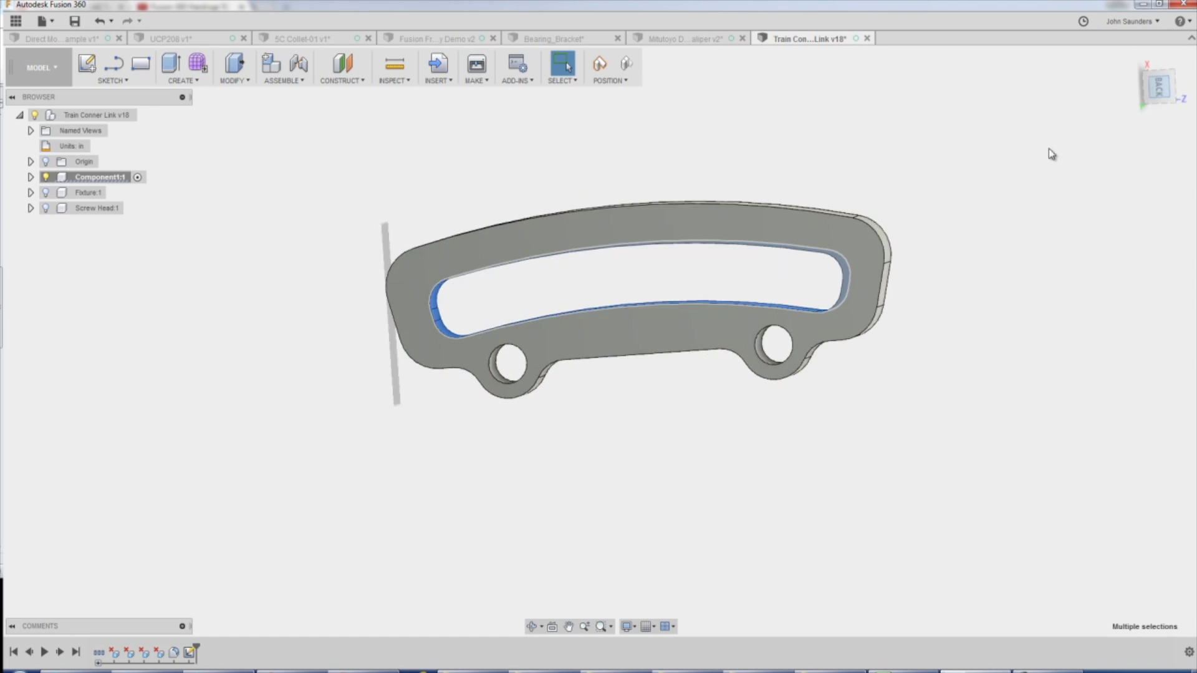
left_click_drag(827, 256, 408, 339)
middle_click_drag(746, 155, 829, 153, "shift")
left_click(1158, 89)
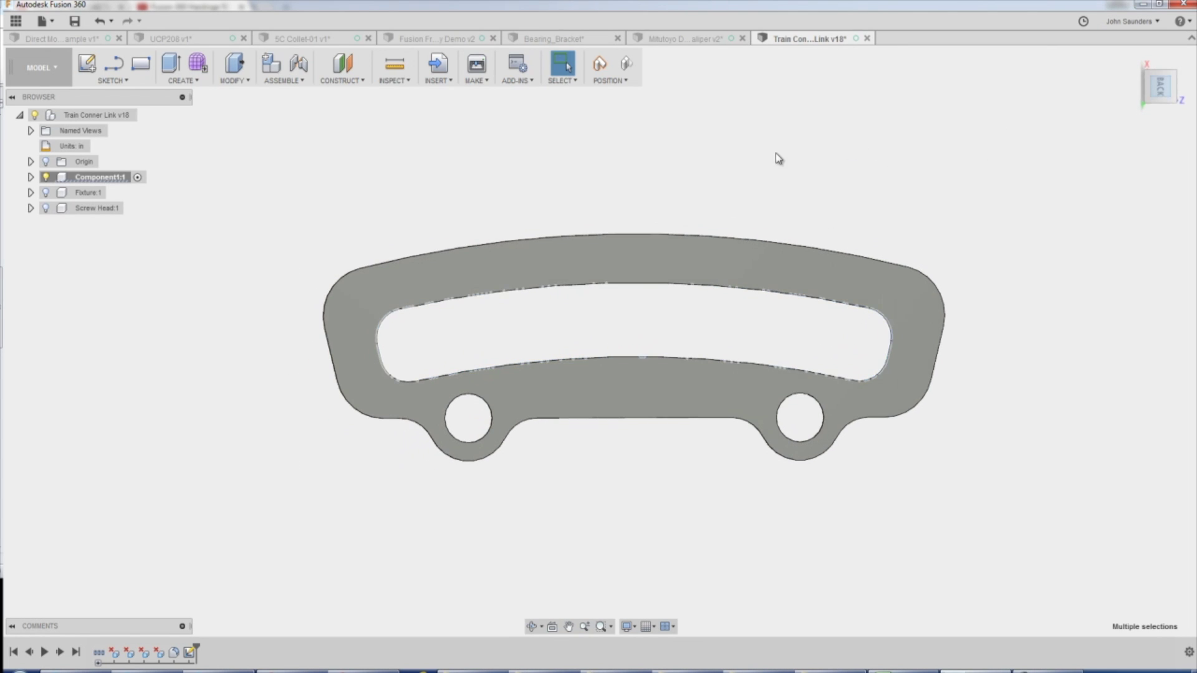
right_click(737, 165)
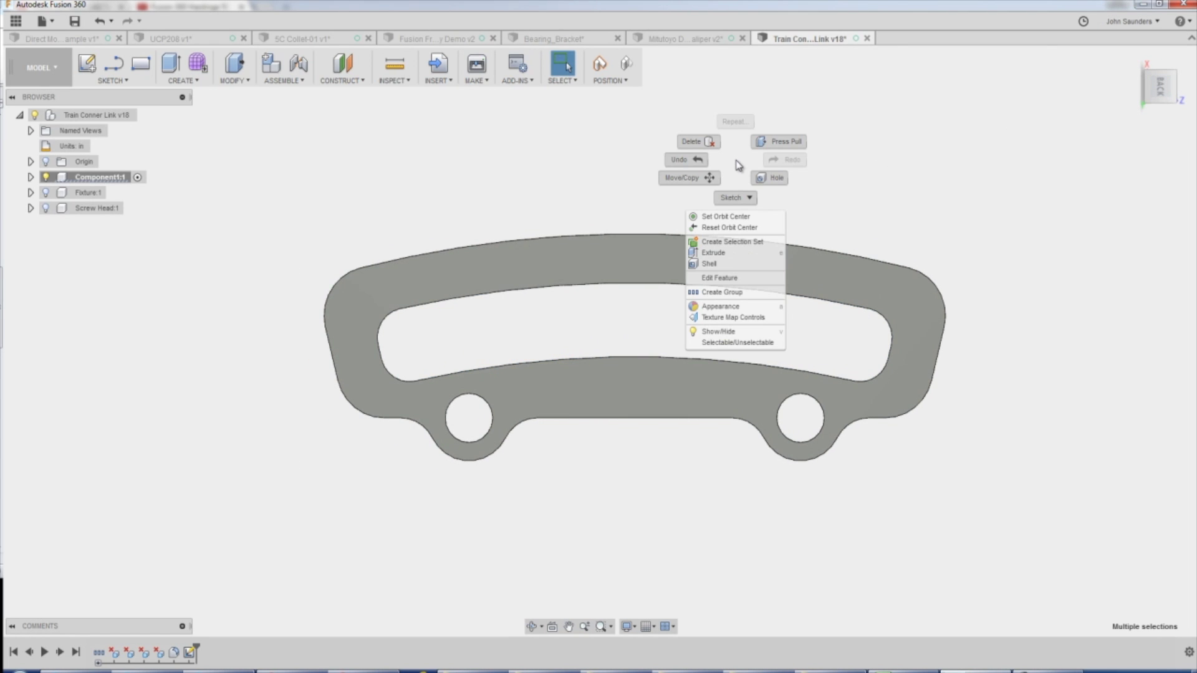
left_click(686, 178)
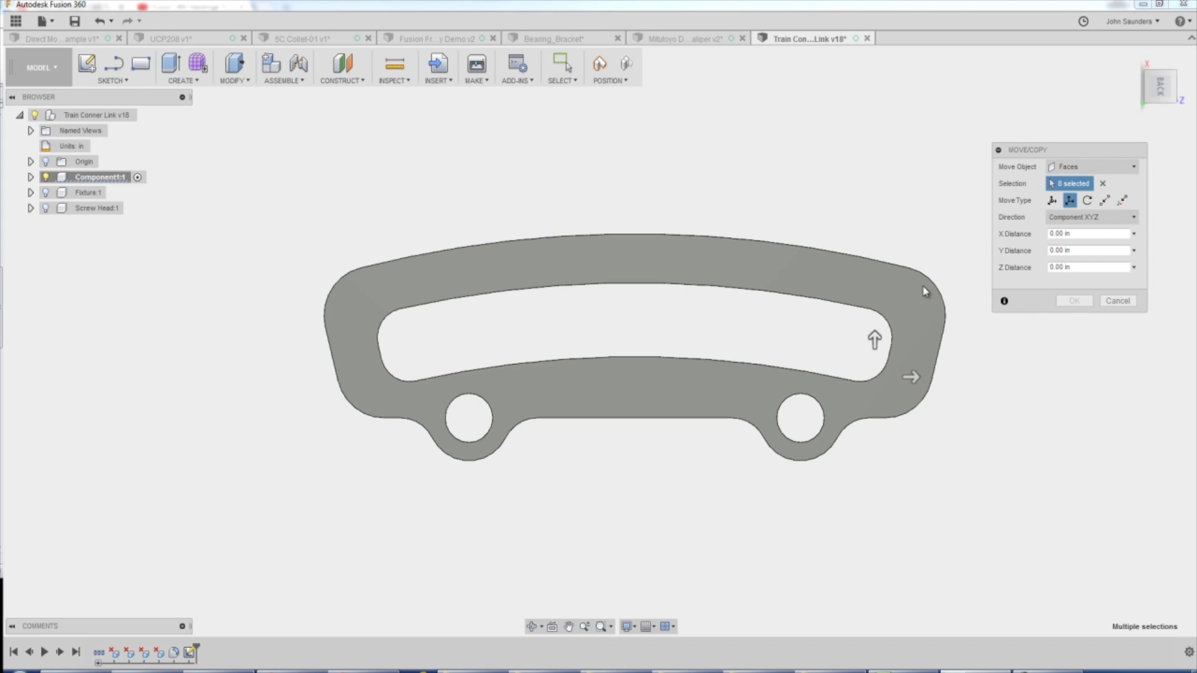
left_click_drag(875, 340, 873, 328)
key("Delete")
type("01")
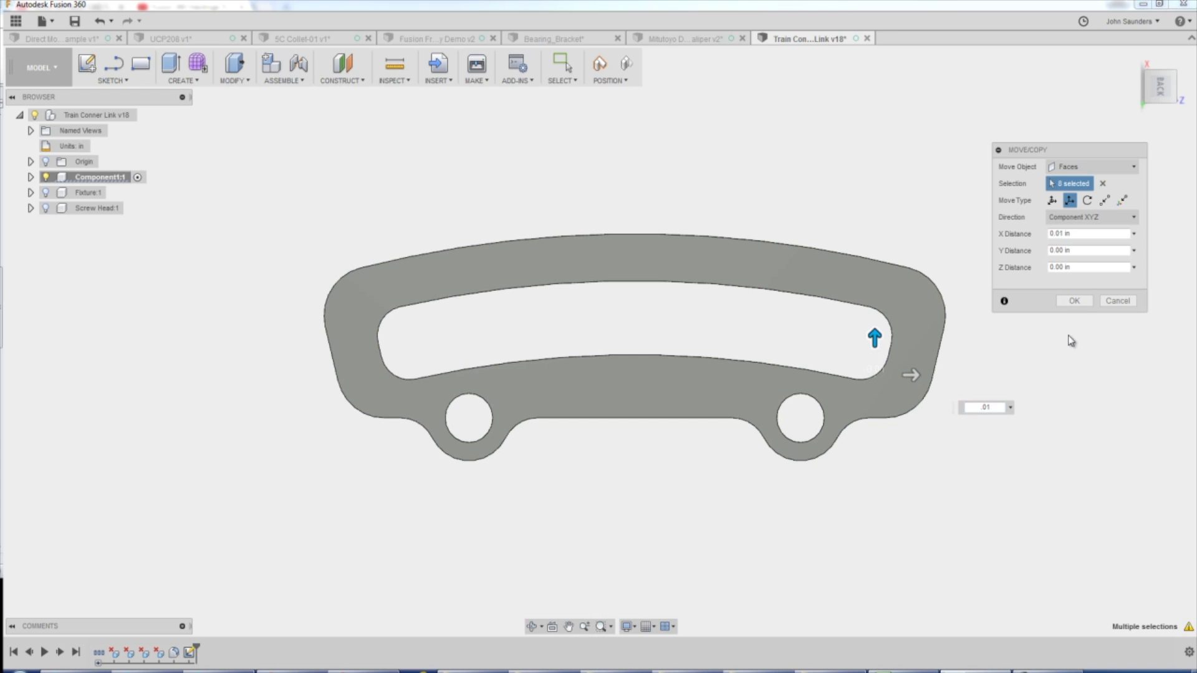
left_click(1086, 304)
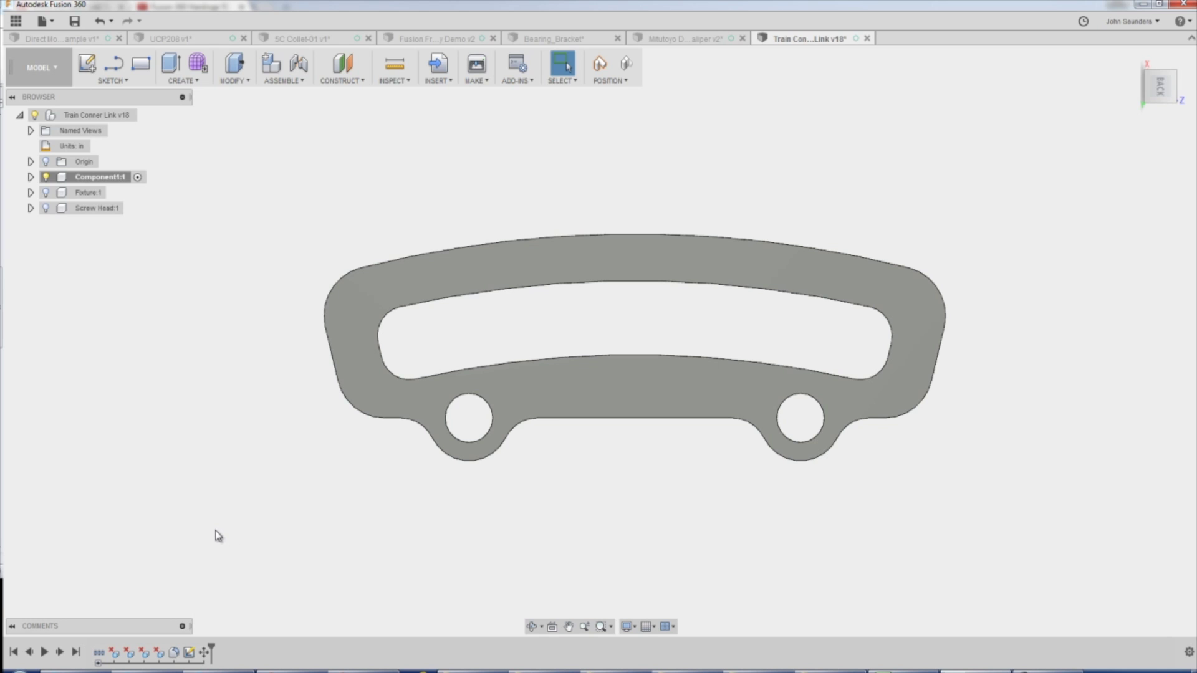
Examine the probe disc from several angles, view its tutorial video page in the browser, and return to Fusion 360
middle_click_drag(597, 218, 570, 172, "shift")
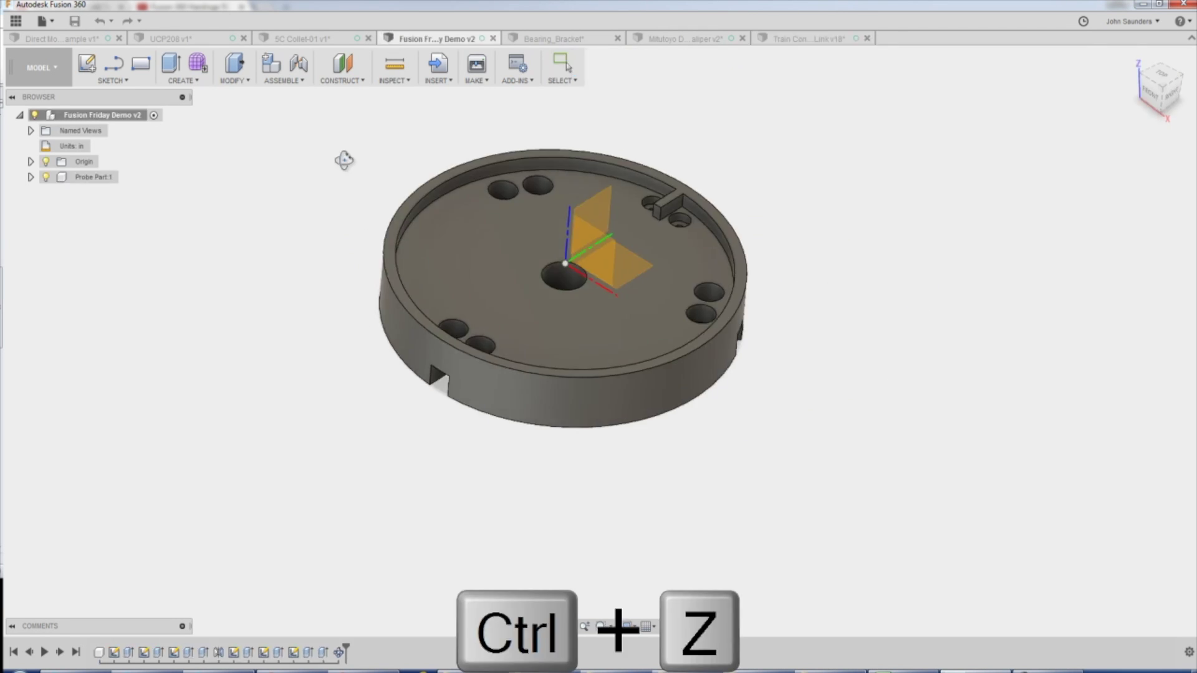
key("ctrl+z")
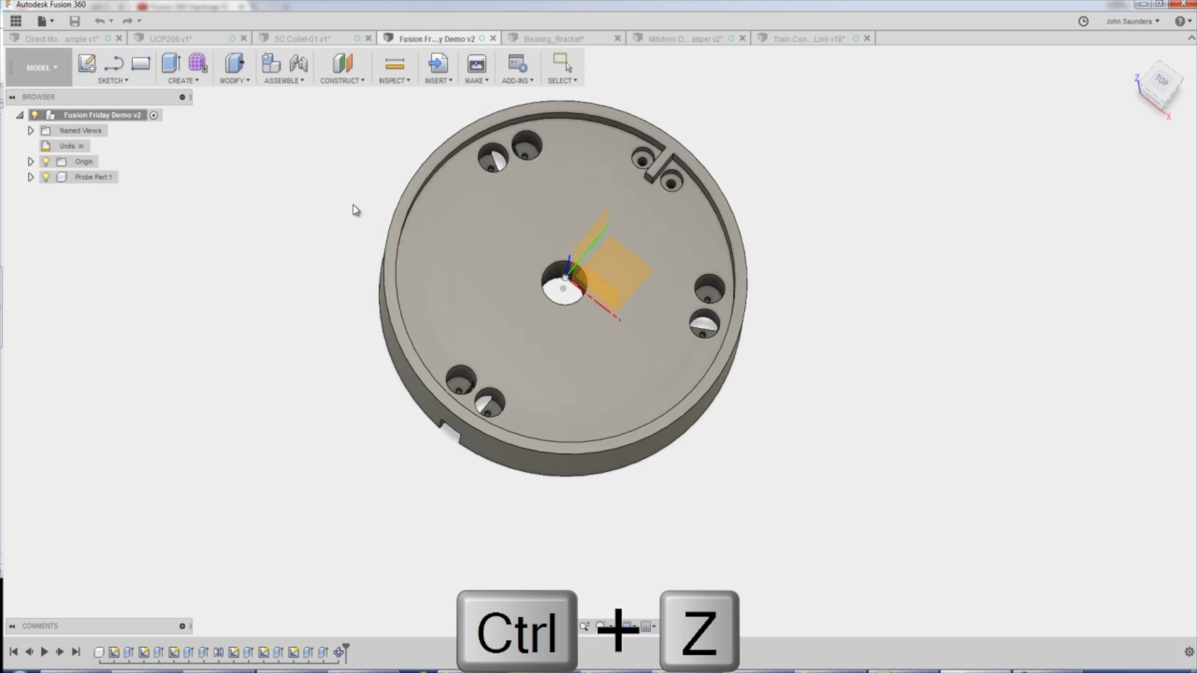
middle_click_drag(341, 205, 327, 268, "shift")
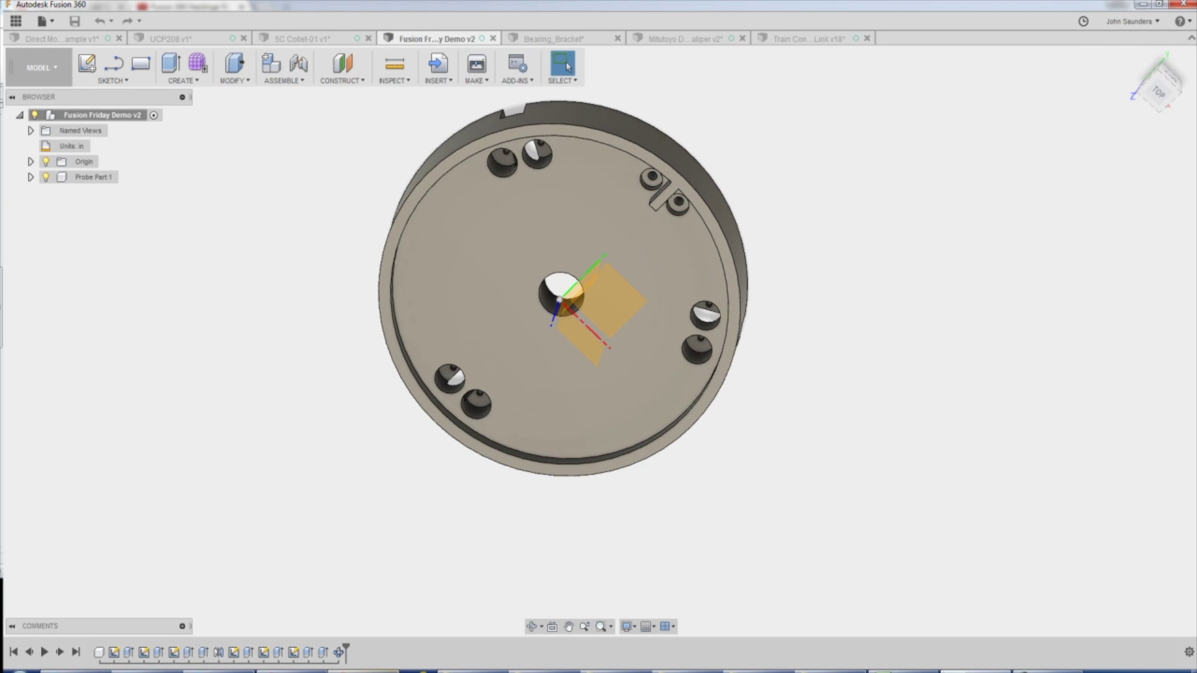
key("alt+Tab")
left_click(66, 7)
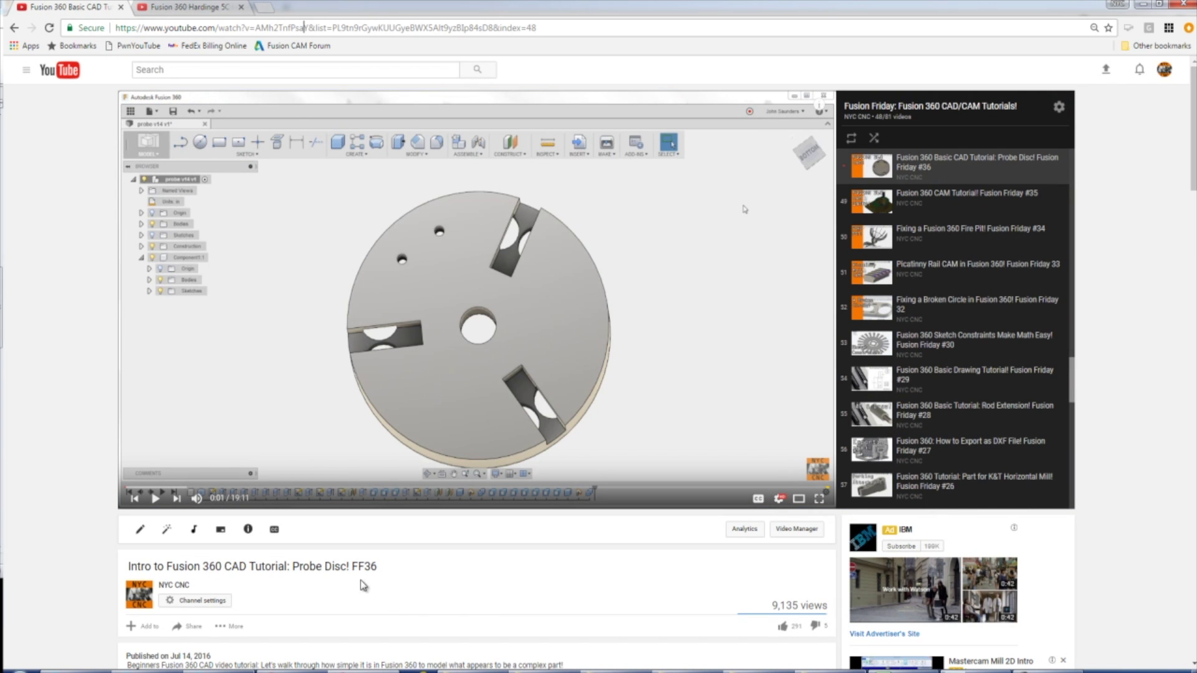
left_click(1137, 5)
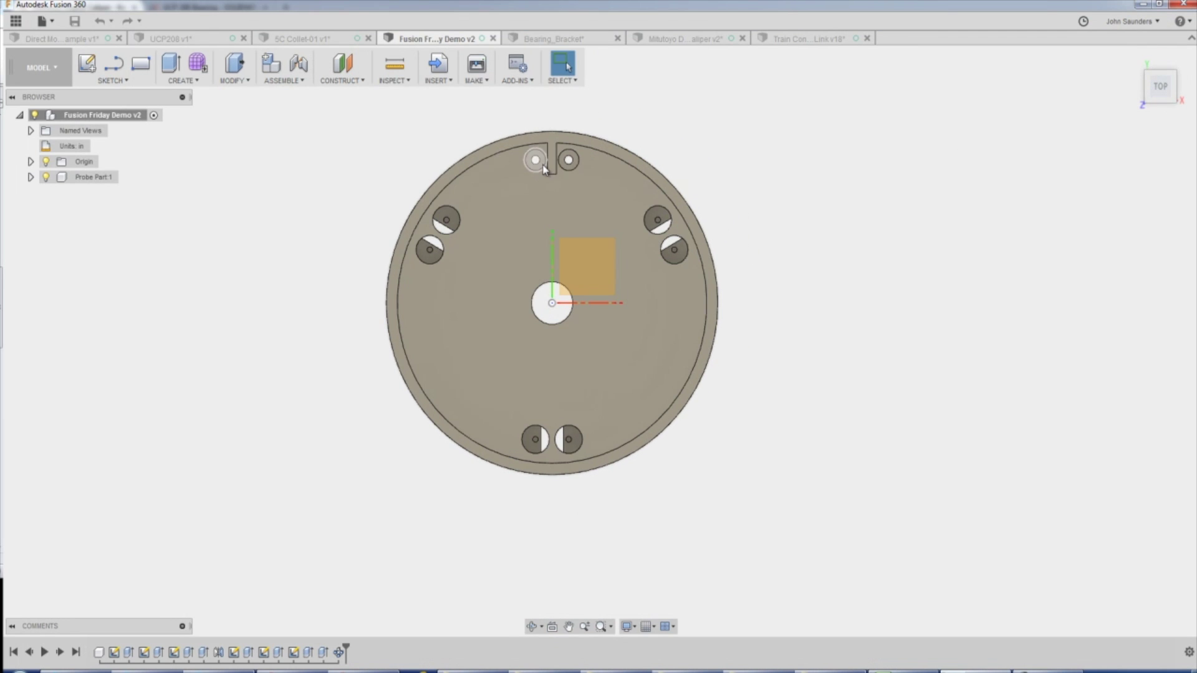
Select the mirror and extrude features in the timeline to examine which of the two counterbored holes beside the tab each one creates
scroll(546, 167, "up", 5)
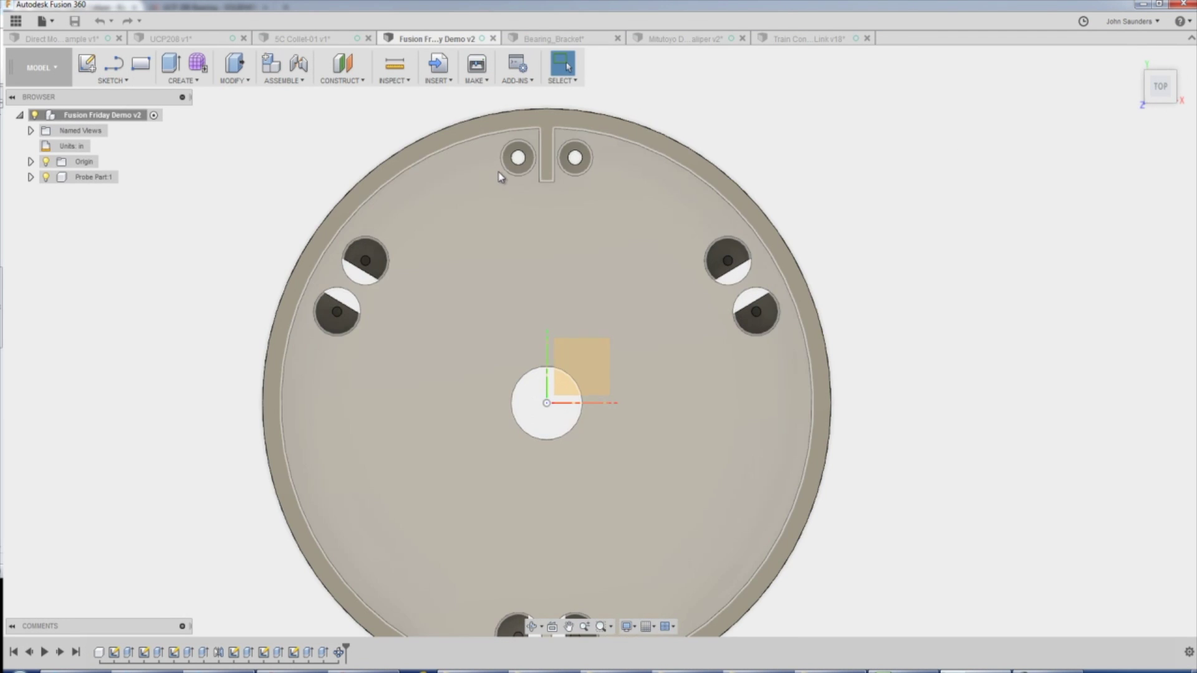
middle_click_drag(547, 167, 574, 173, "shift")
left_click(1163, 82)
scroll(901, 113, "down", 2)
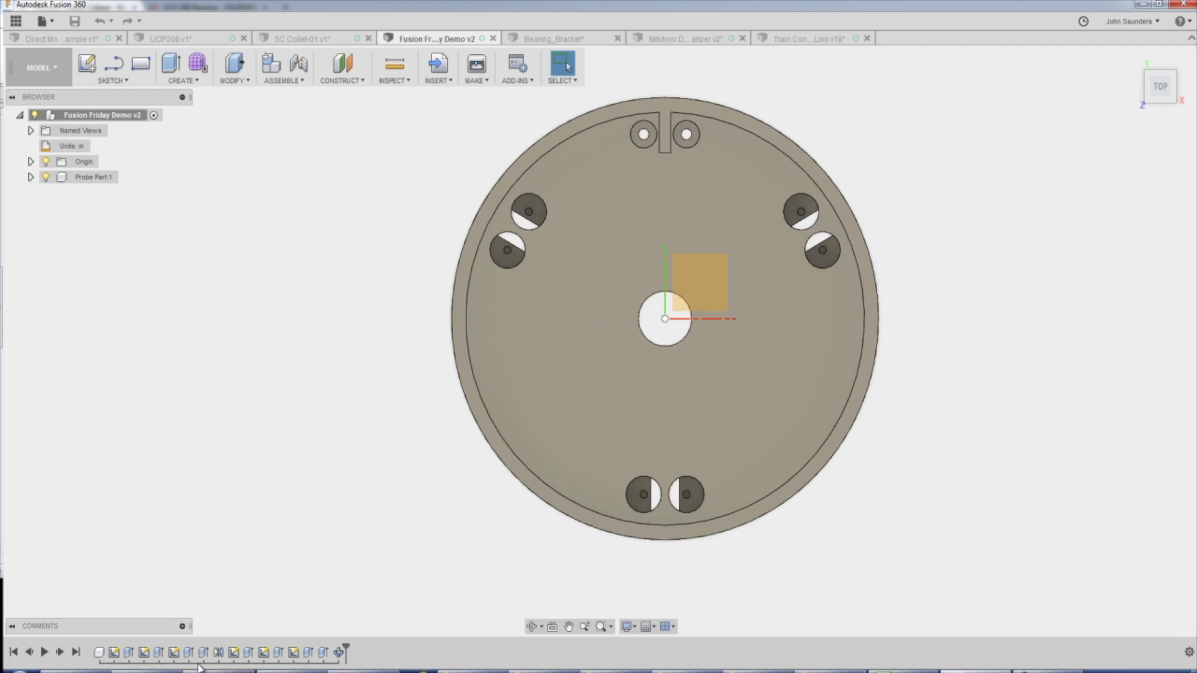
middle_click_drag(516, 316, 599, 262, "shift")
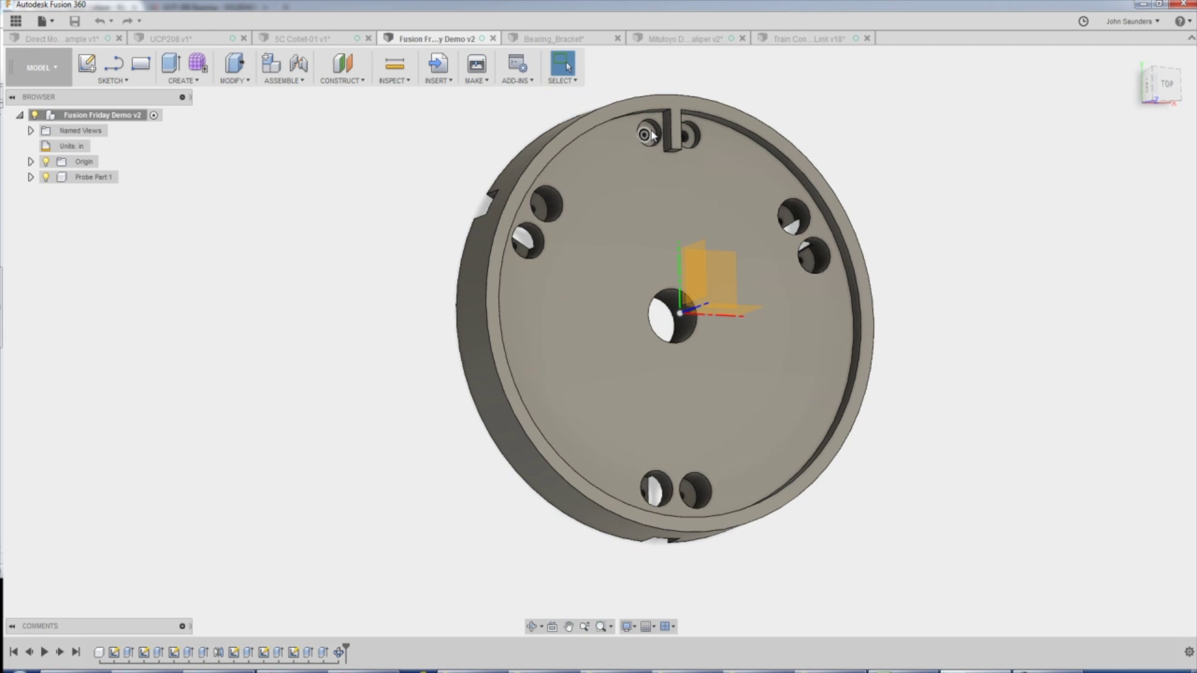
left_click(220, 654)
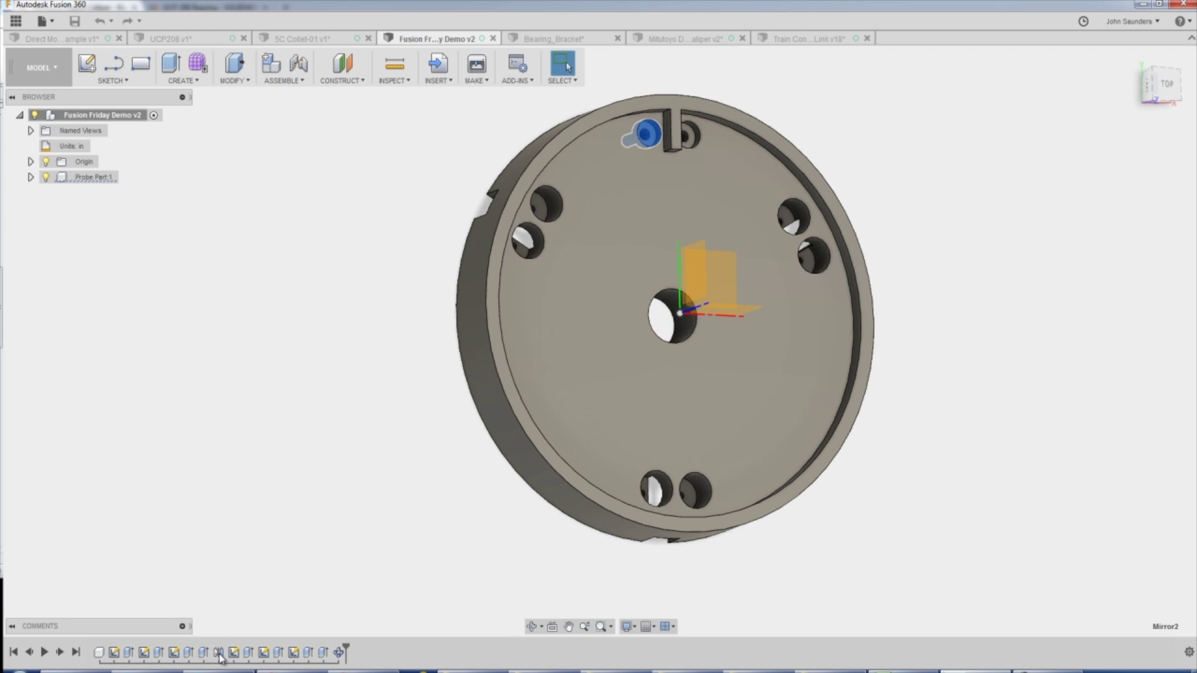
scroll(666, 136, "up", 2)
left_click(666, 133)
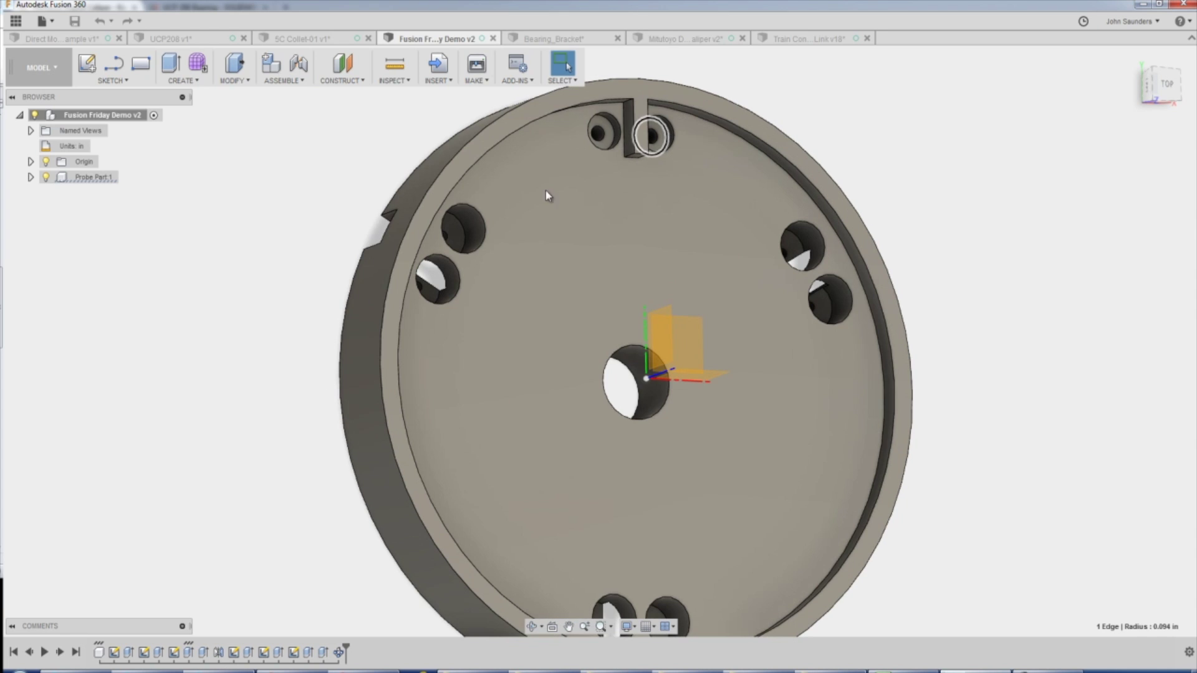
left_click(188, 655)
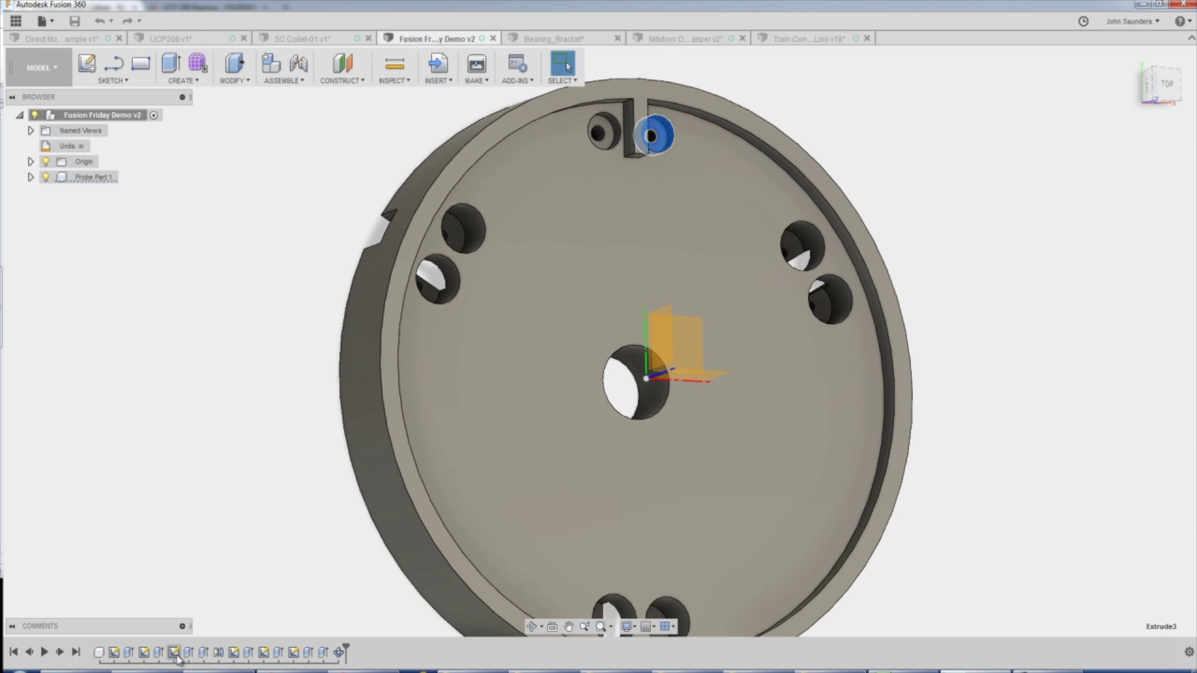
Open the sketch behind the counterbored hole from the timeline to examine its dimensions, and exit the sketch
right_click(178, 659)
left_click(225, 565)
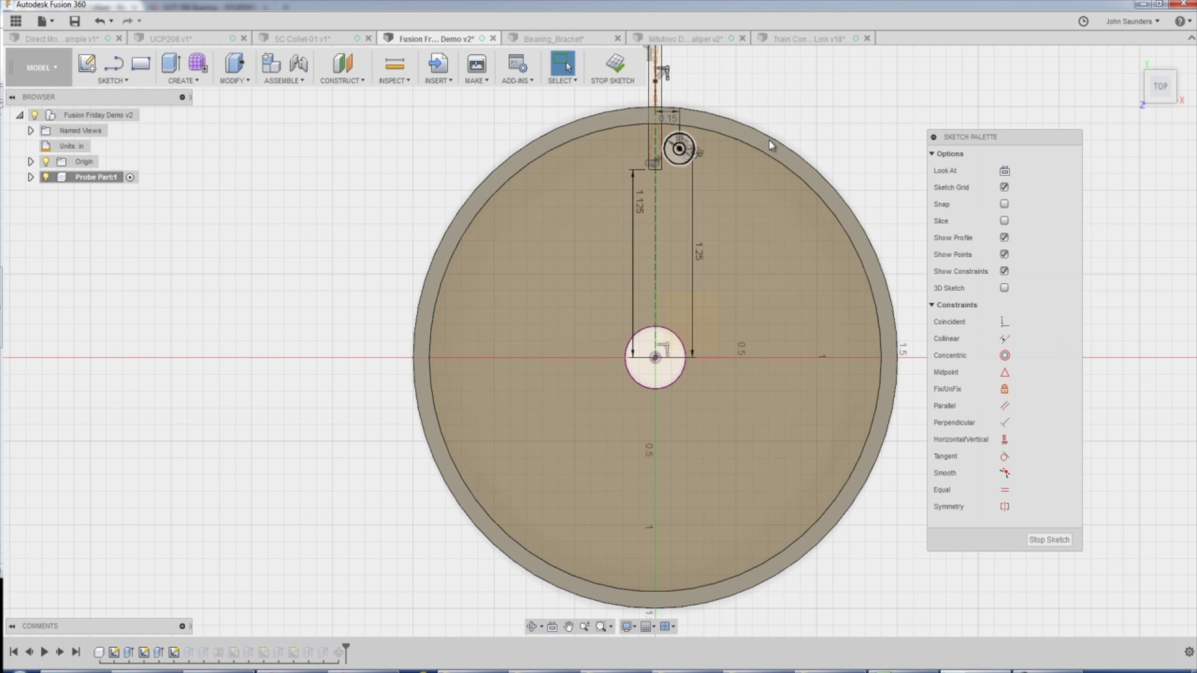
left_click(1038, 539)
scroll(623, 113, "down", 3)
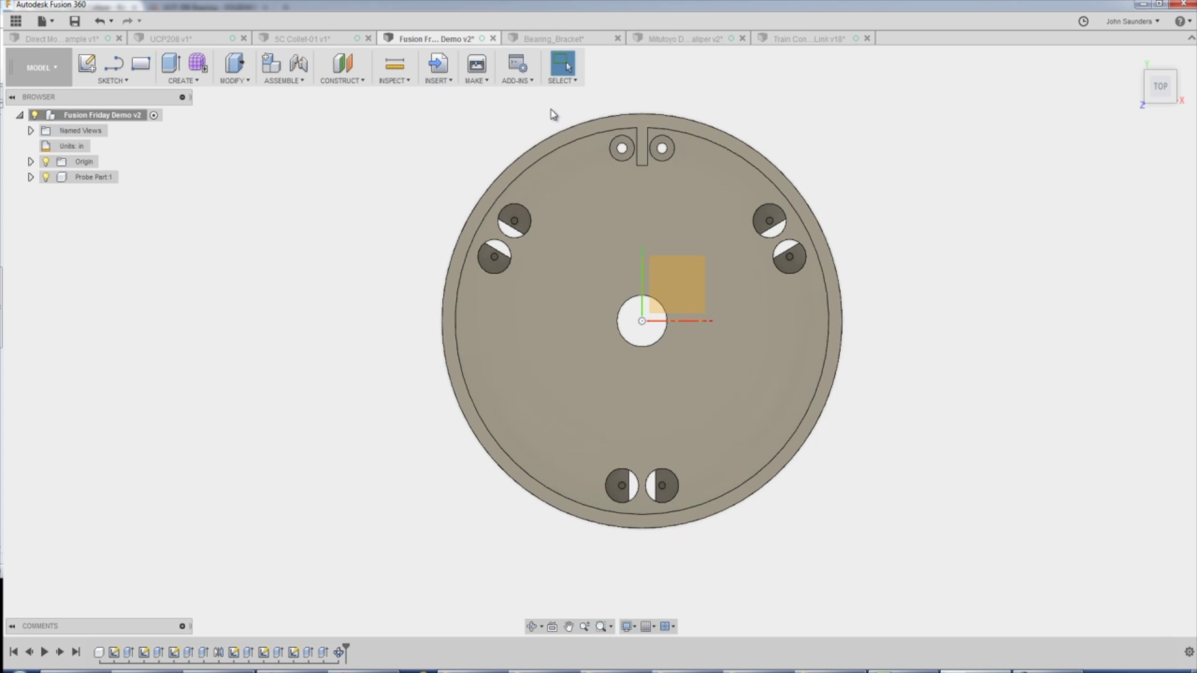
Window-select the faces of the tab and its two counterbored holes and rotate them -90 deg about the Z axis
left_click_drag(631, 189, 634, 202)
middle_click_drag(826, 153, 898, 107, "shift")
left_click(1164, 101)
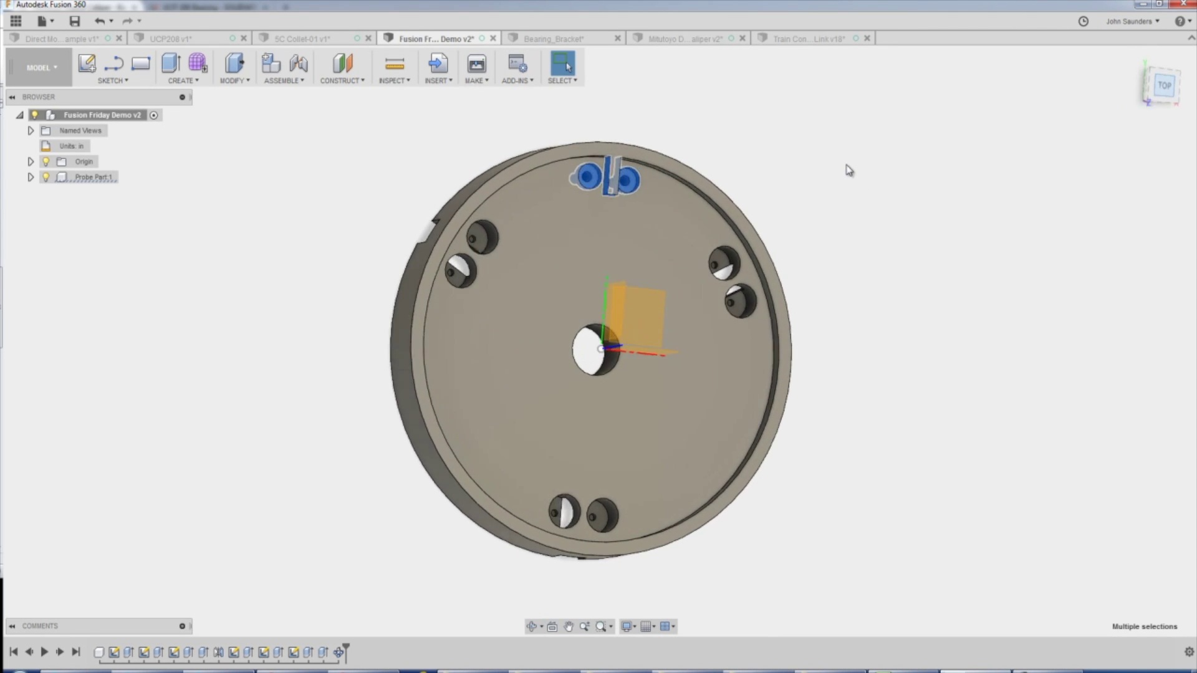
right_click(854, 149)
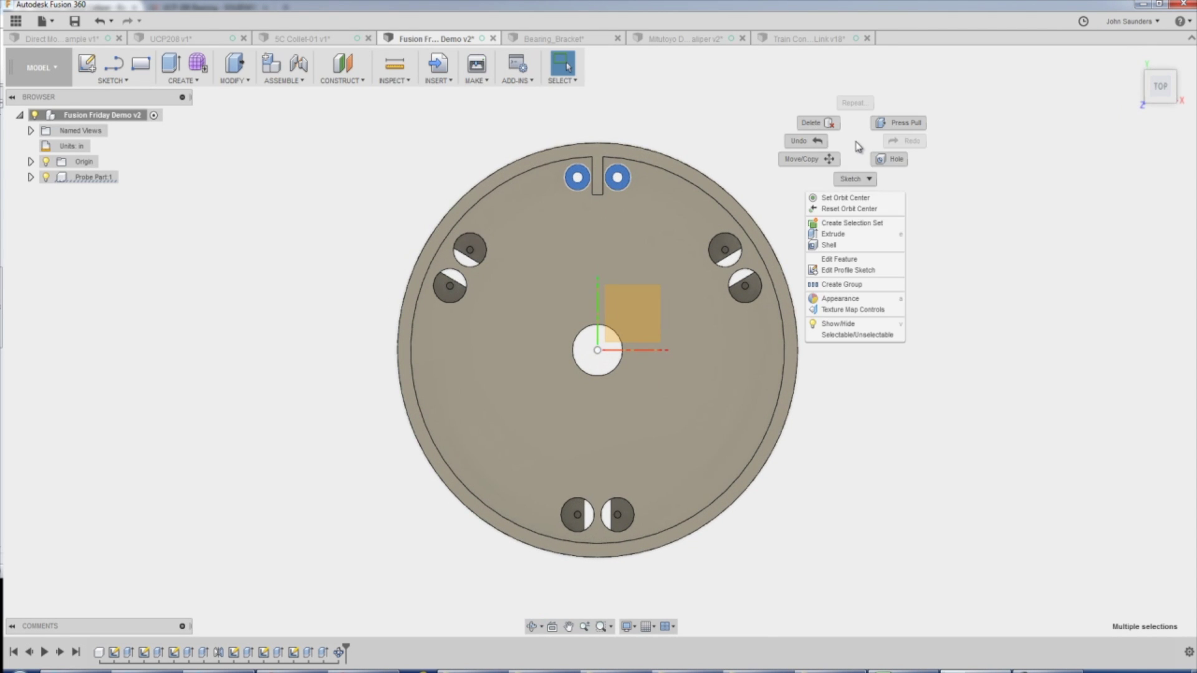
left_click(801, 159)
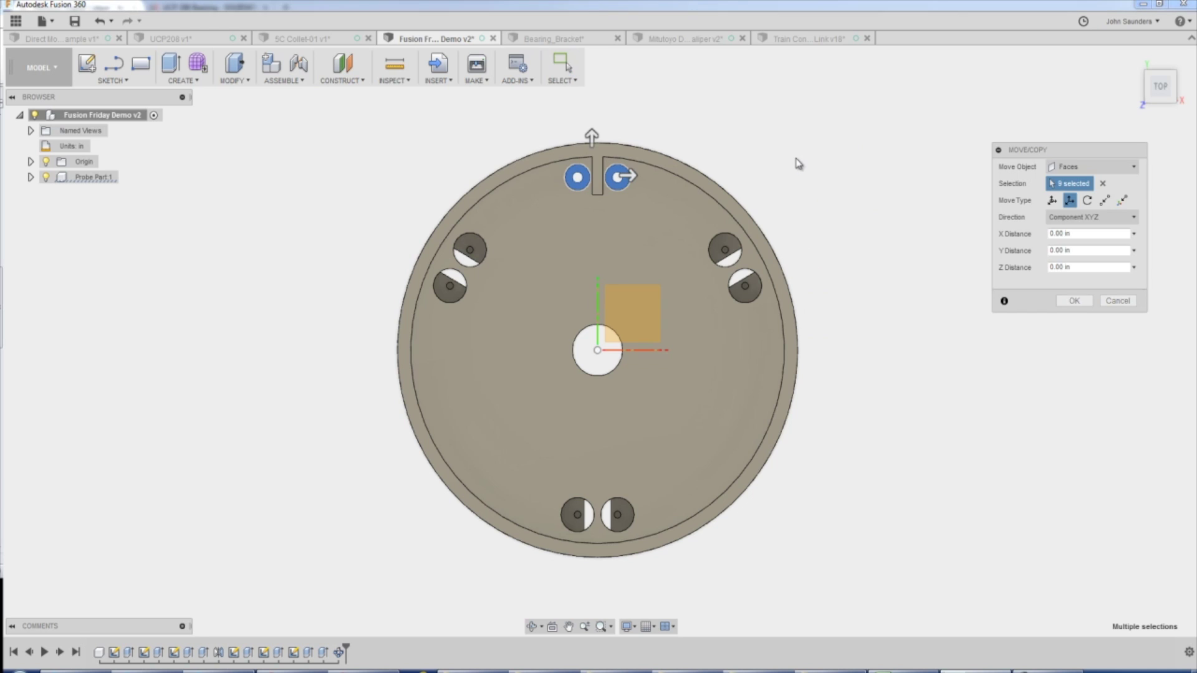
left_click(1088, 201)
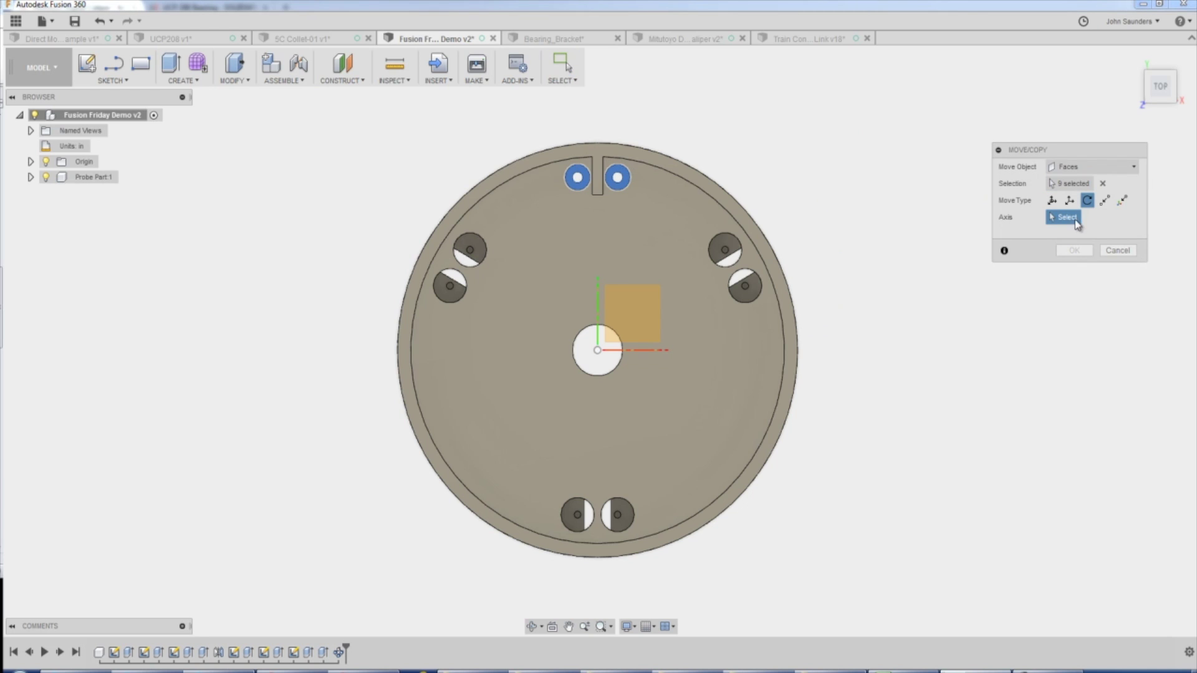
middle_click_drag(890, 294, 693, 380, "shift")
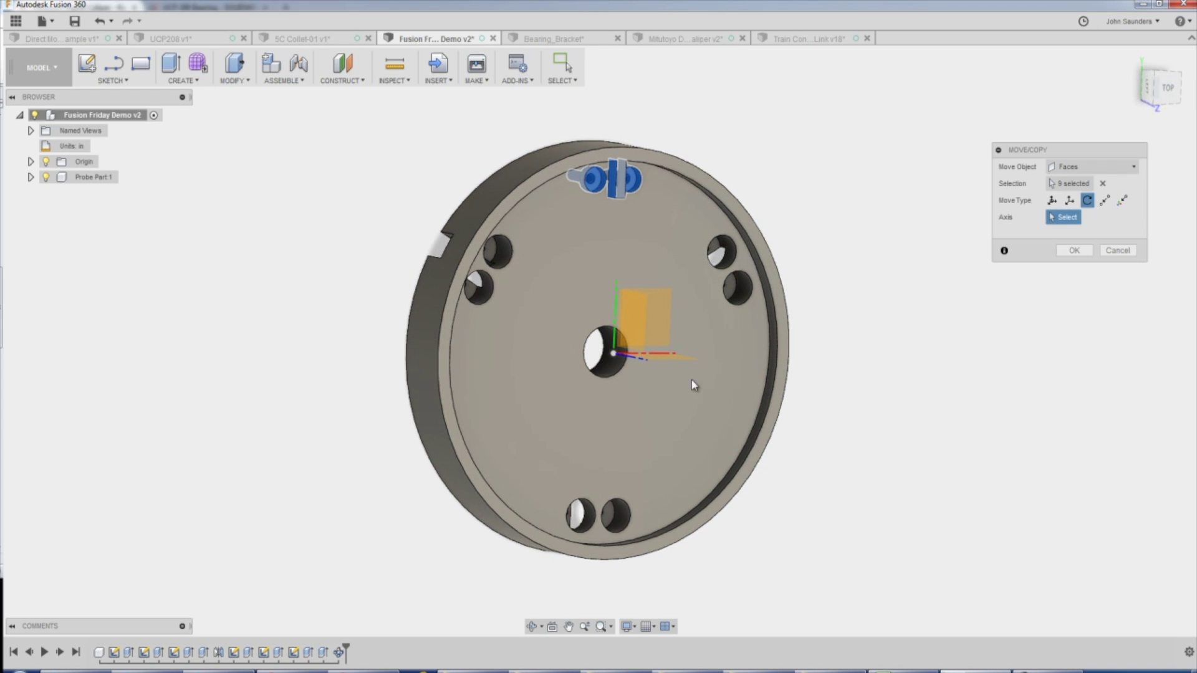
left_click(635, 364)
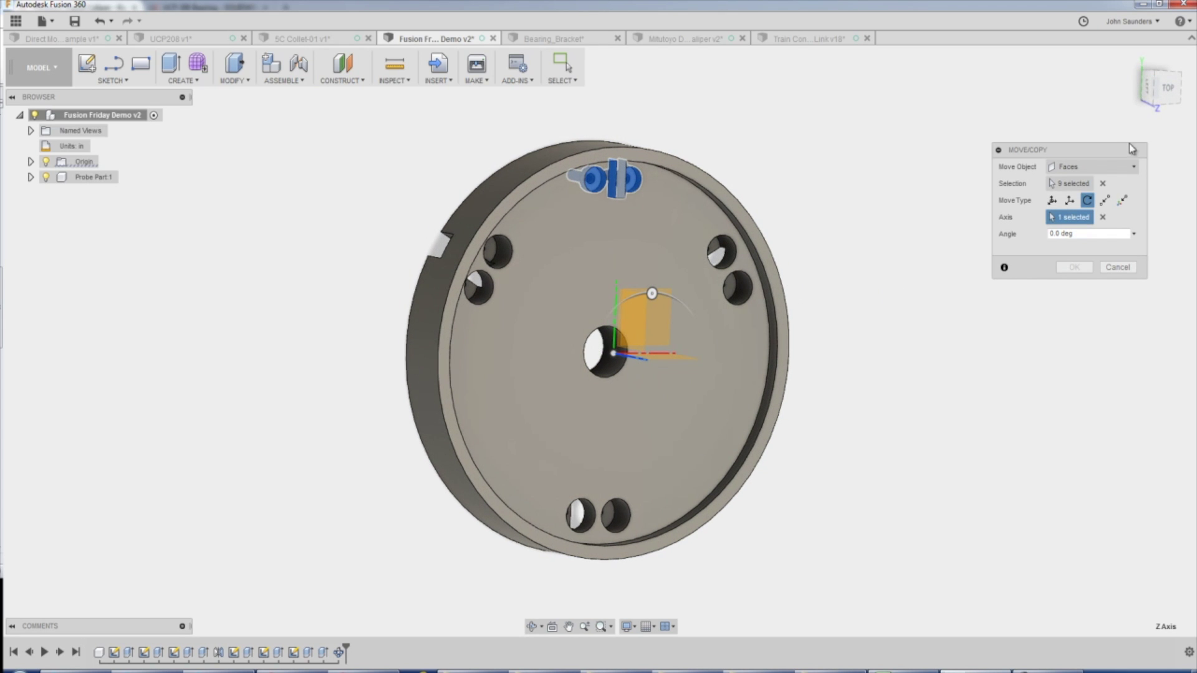
left_click(1165, 88)
left_click_drag(608, 285, 700, 356)
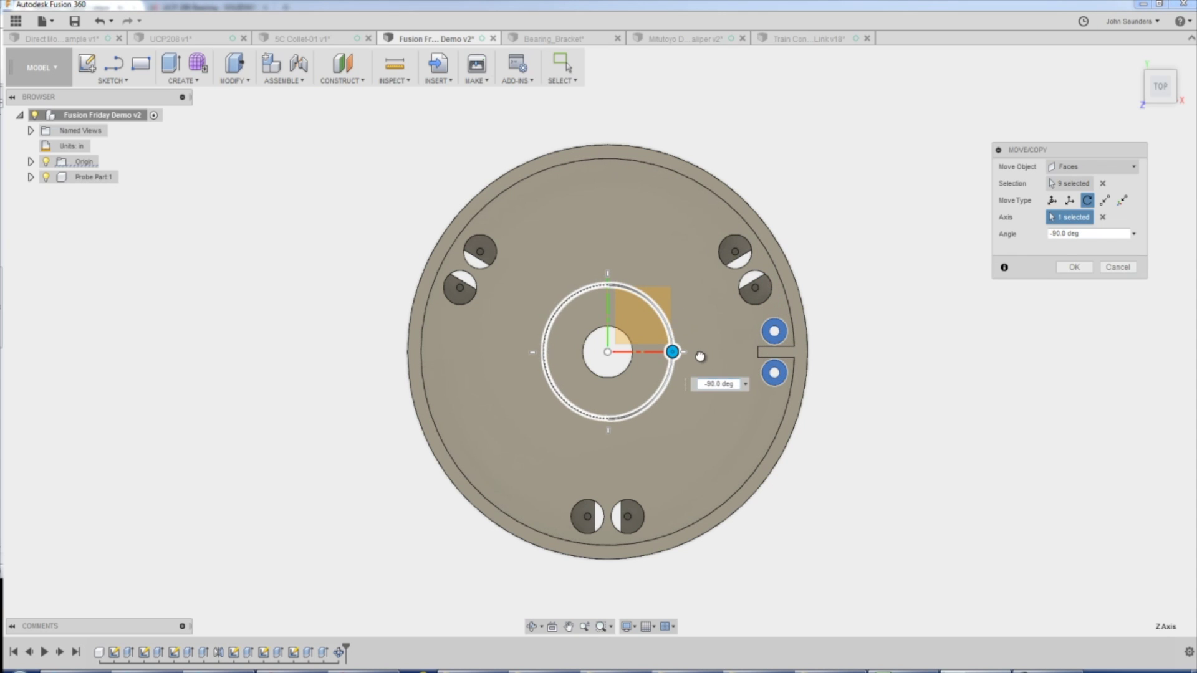
left_click(1073, 268)
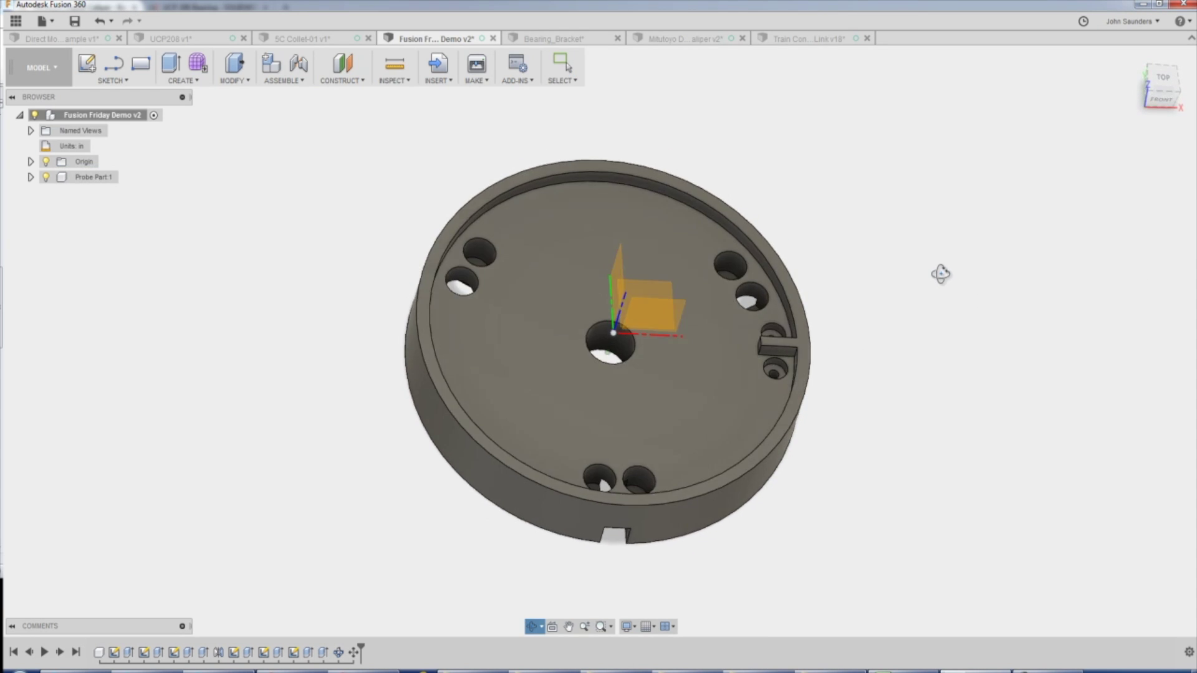
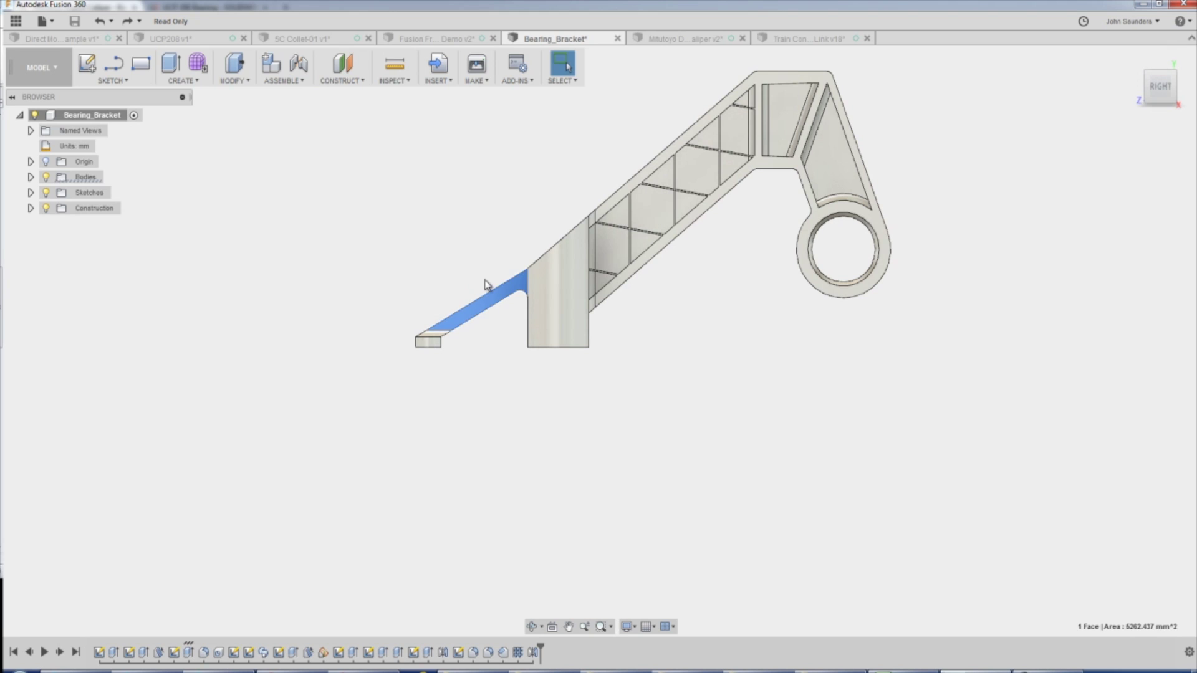
Window-select all faces of the two-hole mounting foot at the end of the slanted arm
left_click(425, 343)
left_click(420, 289)
scroll(424, 291, "up", 2)
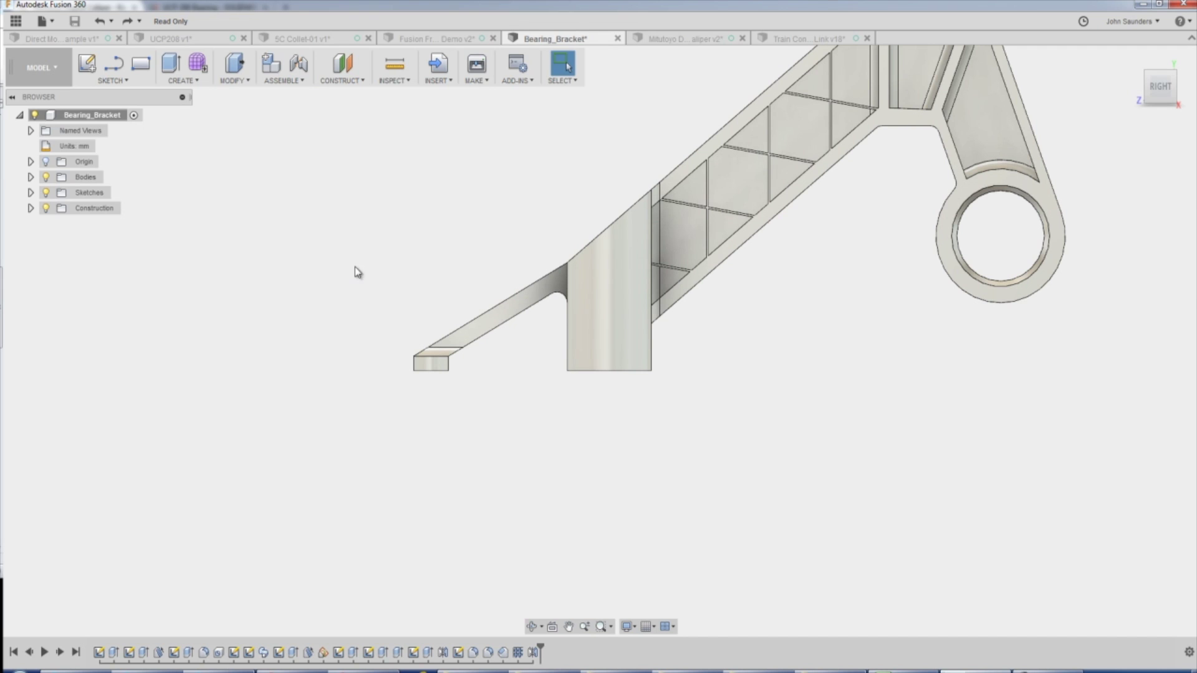
scroll(365, 270, "up", 1)
middle_click_drag(410, 232, 346, 259)
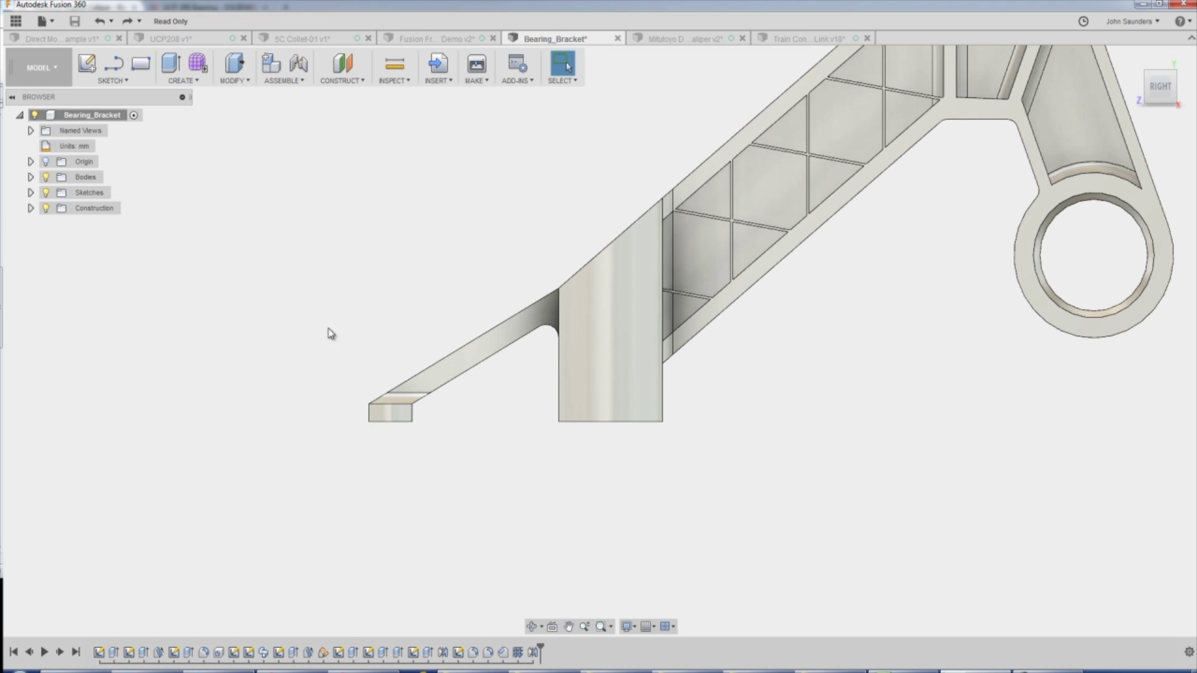
left_click_drag(264, 244, 556, 470)
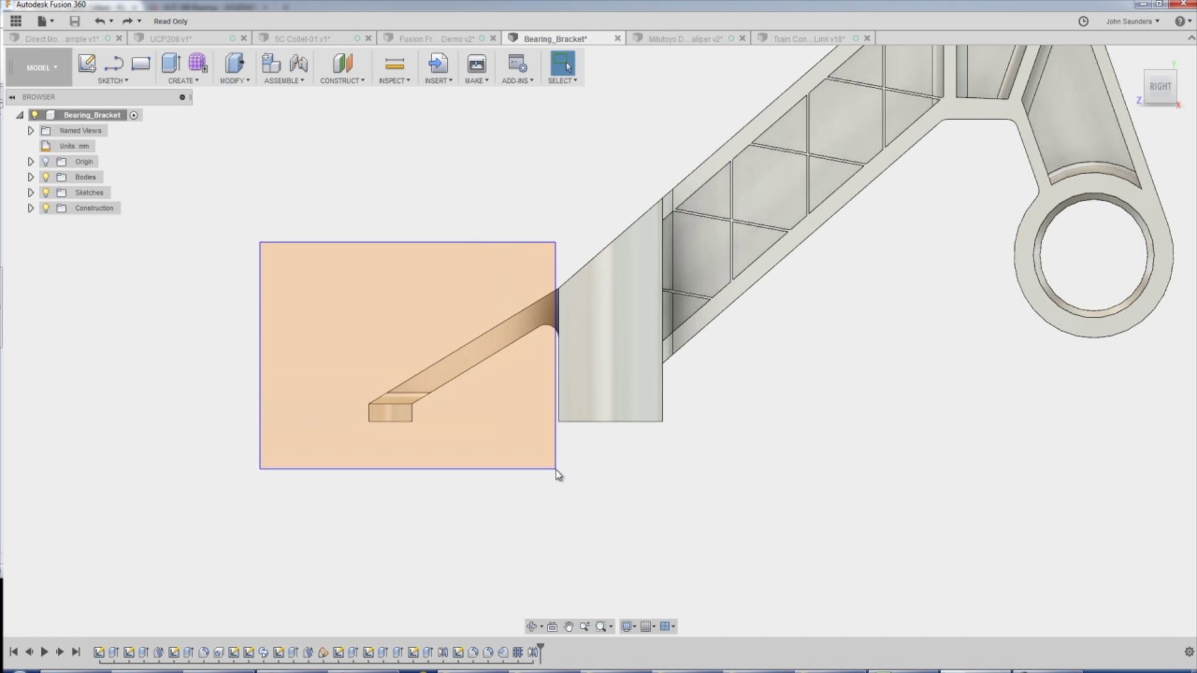
left_click_drag(557, 474, 557, 474)
middle_click_drag(557, 474, 506, 421, "shift")
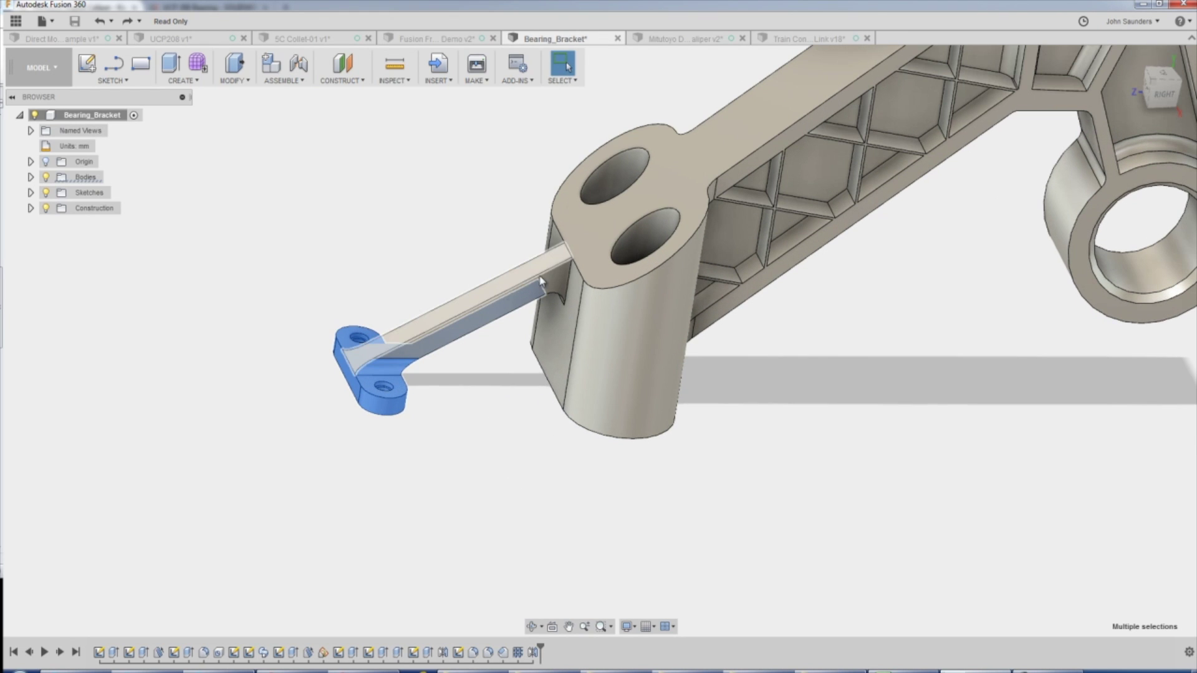
left_click(1163, 93)
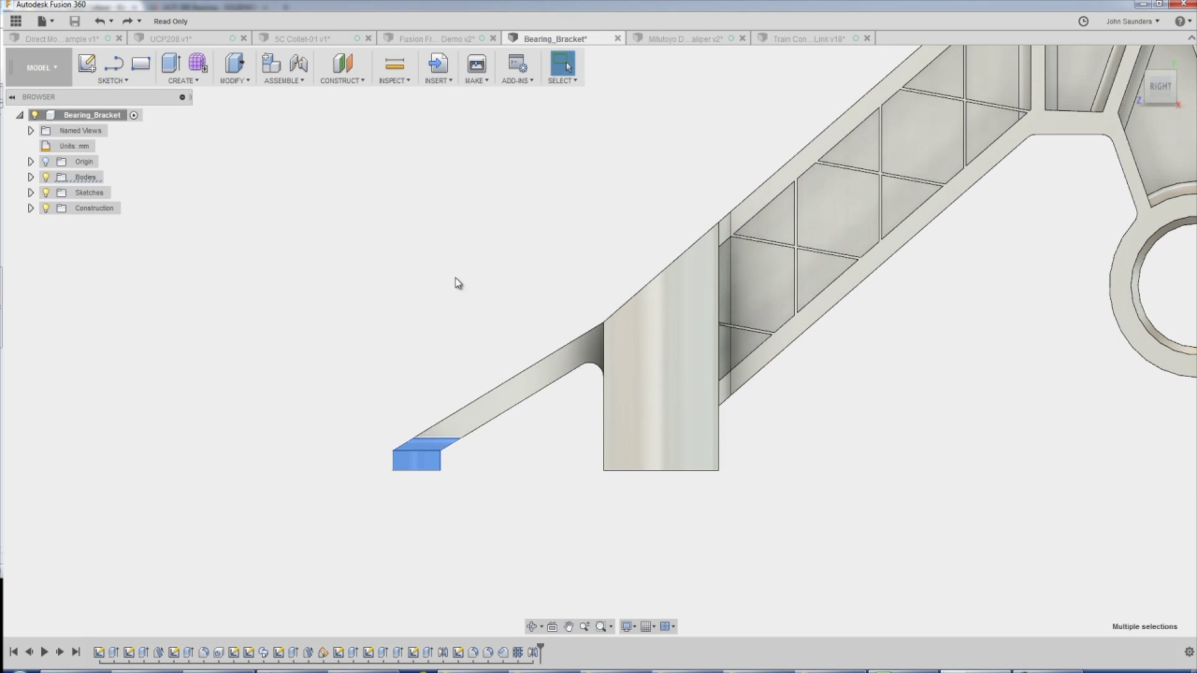
Start a rotational move of the selected foot faces, using the arm's top edge at the boss as the axis
right_click(396, 222)
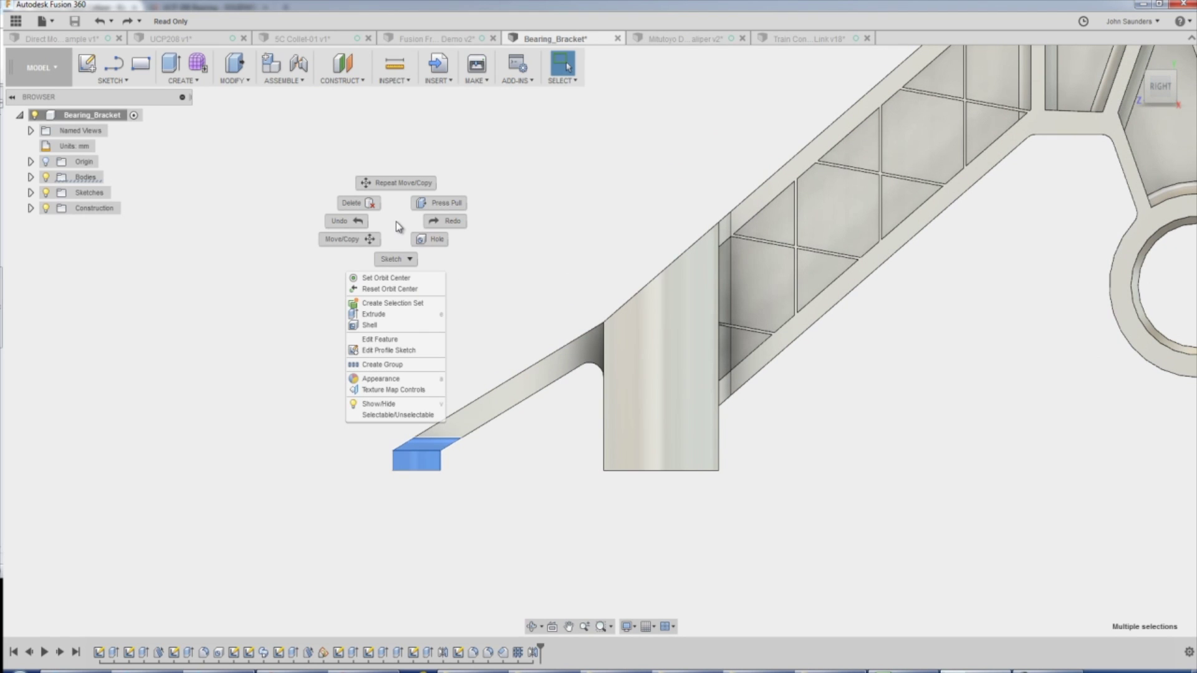
left_click(364, 242)
left_click(1071, 218)
middle_click_drag(929, 424, 823, 460, "shift")
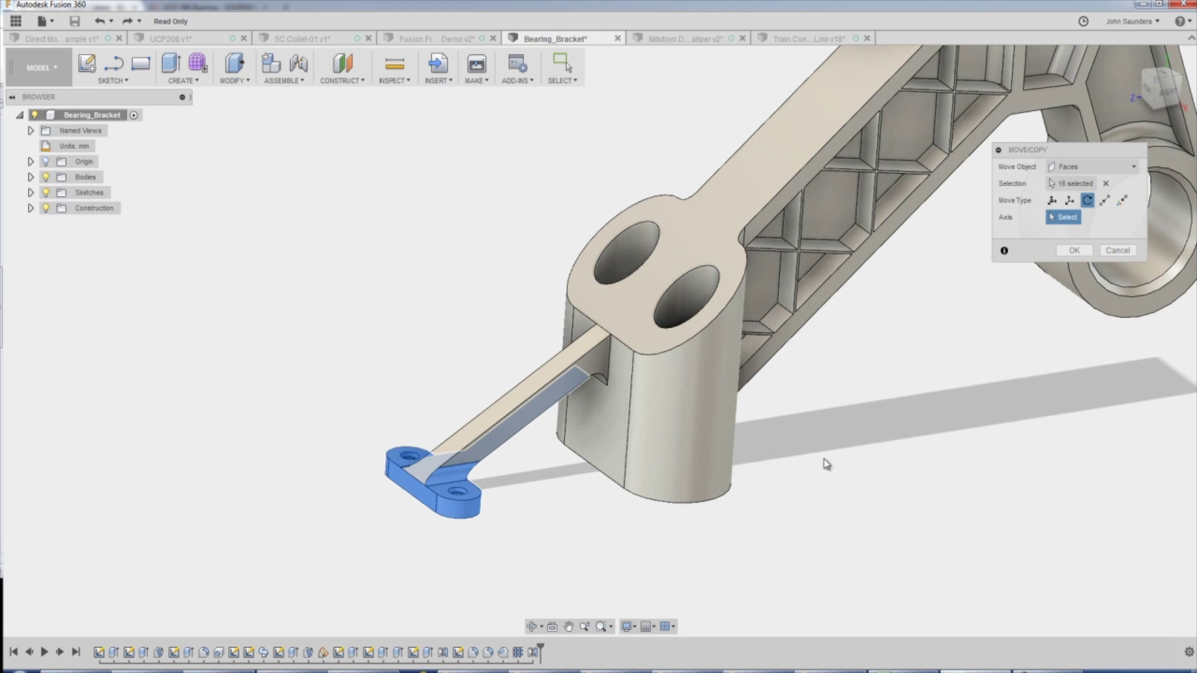
left_click(600, 330)
left_click(1164, 93)
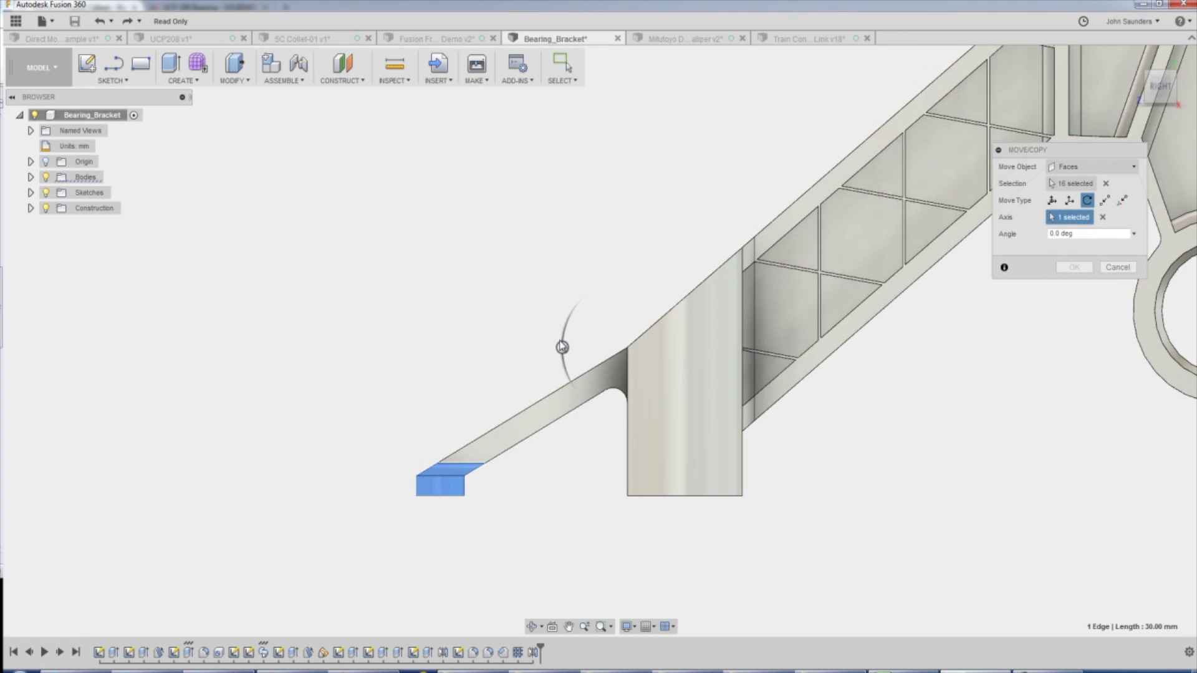
mouse_move(559, 344)
left_mouse_down()
mouse_move(561, 329)
mouse_move(562, 348)
left_mouse_up()
middle_click_drag(561, 347, 515, 340, "shift")
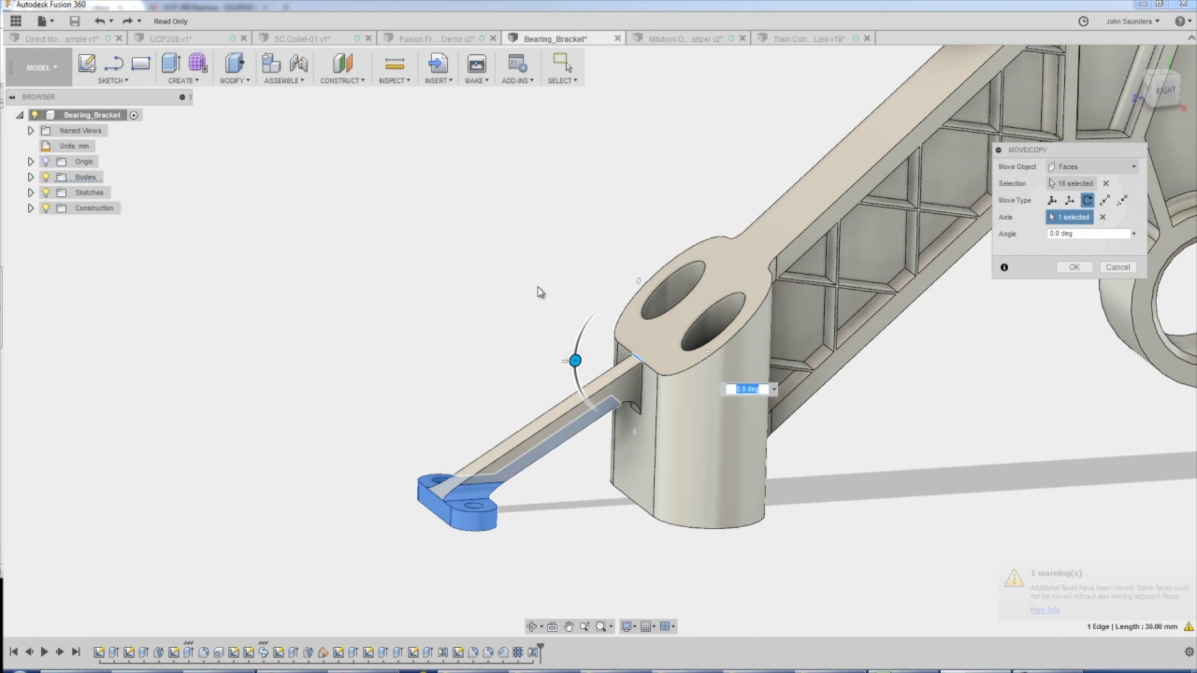
Add the arm's top face to the move selection and rotate the faces -30 deg about the chosen edge
left_click_drag(1073, 150, 507, 144)
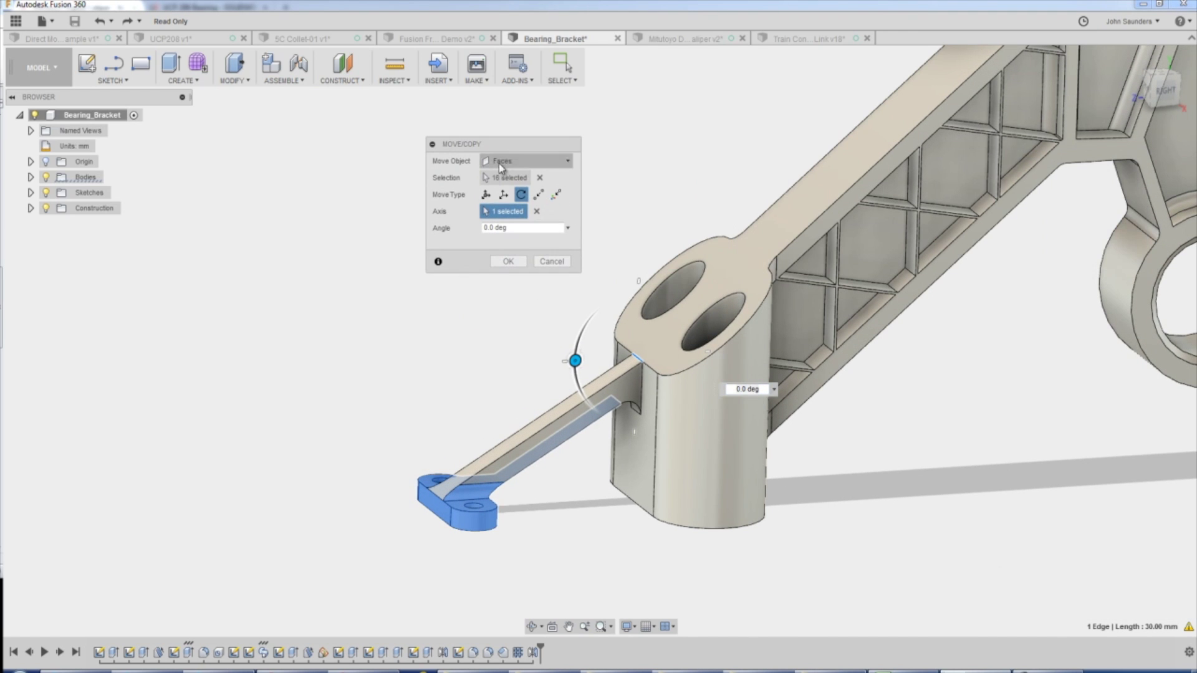
left_click(498, 181)
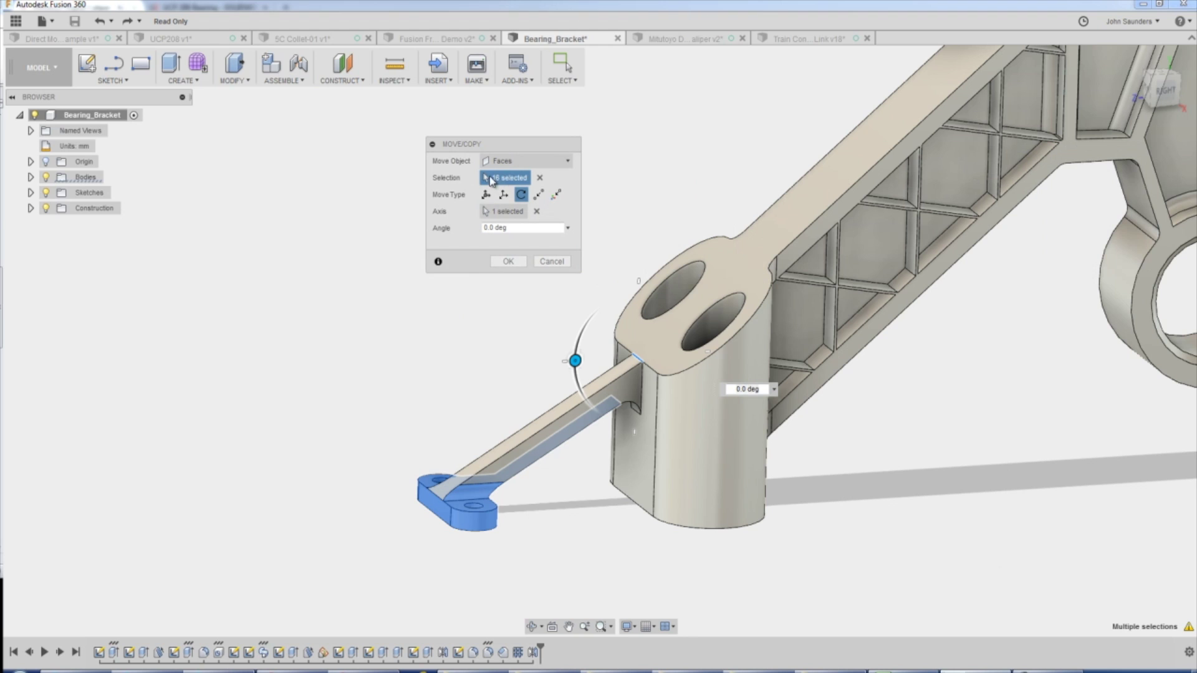
scroll(449, 393, "up", 4)
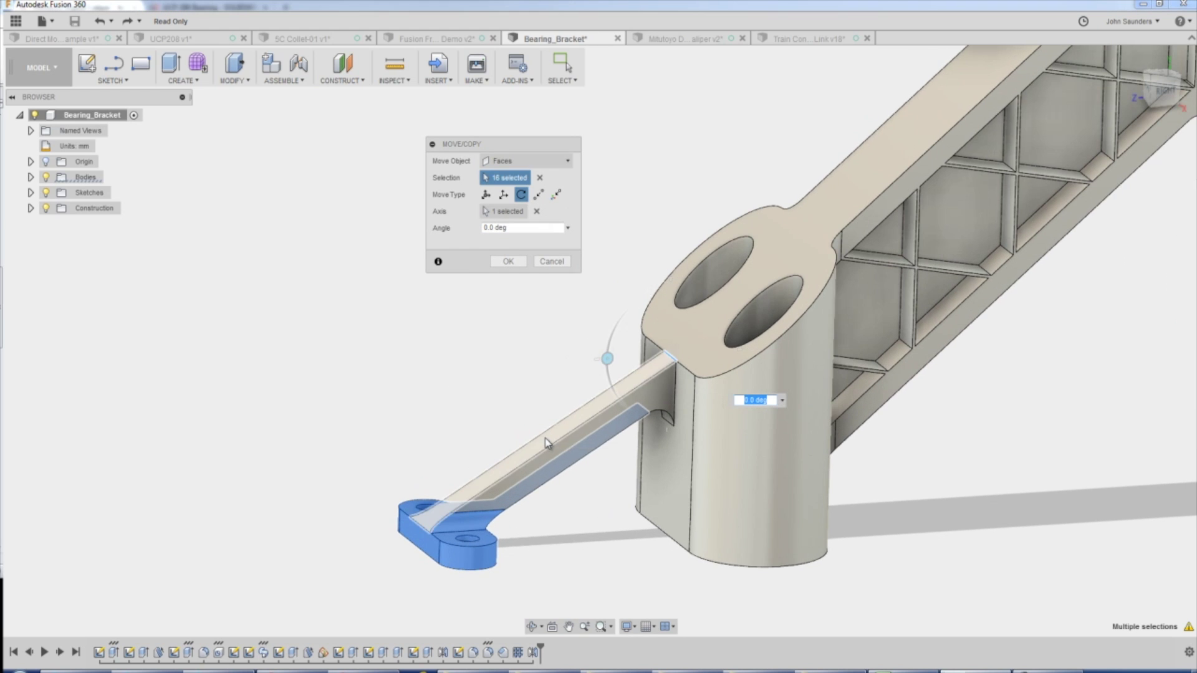
left_click(545, 440)
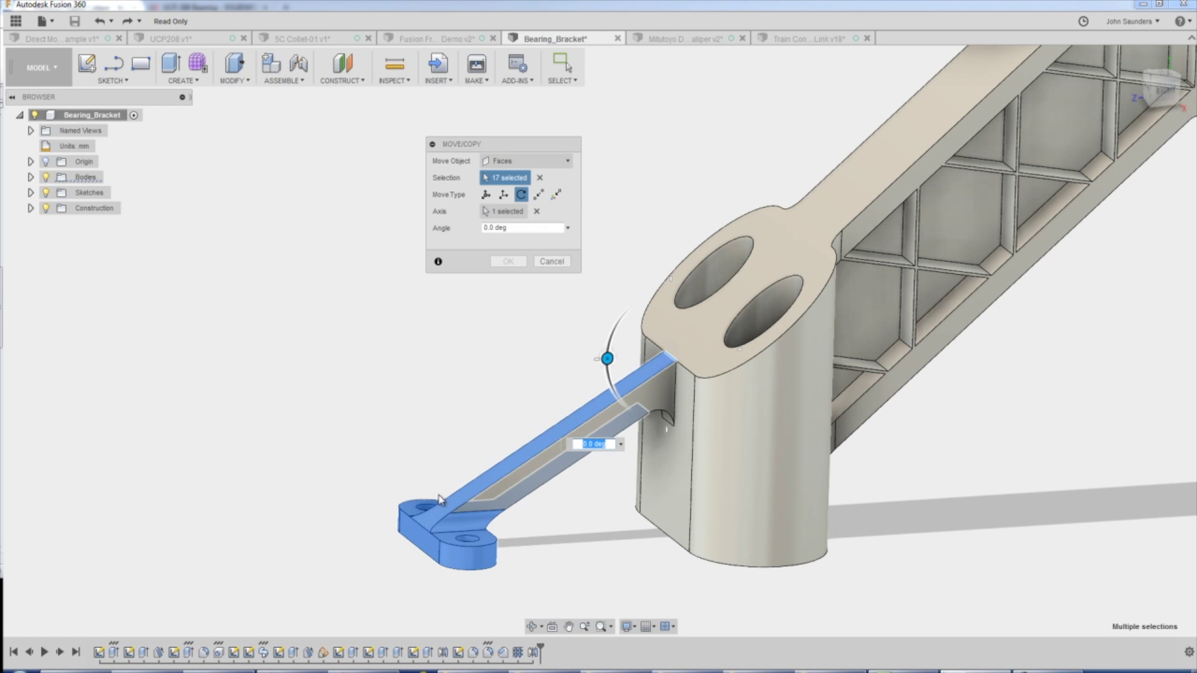
left_click(1164, 90)
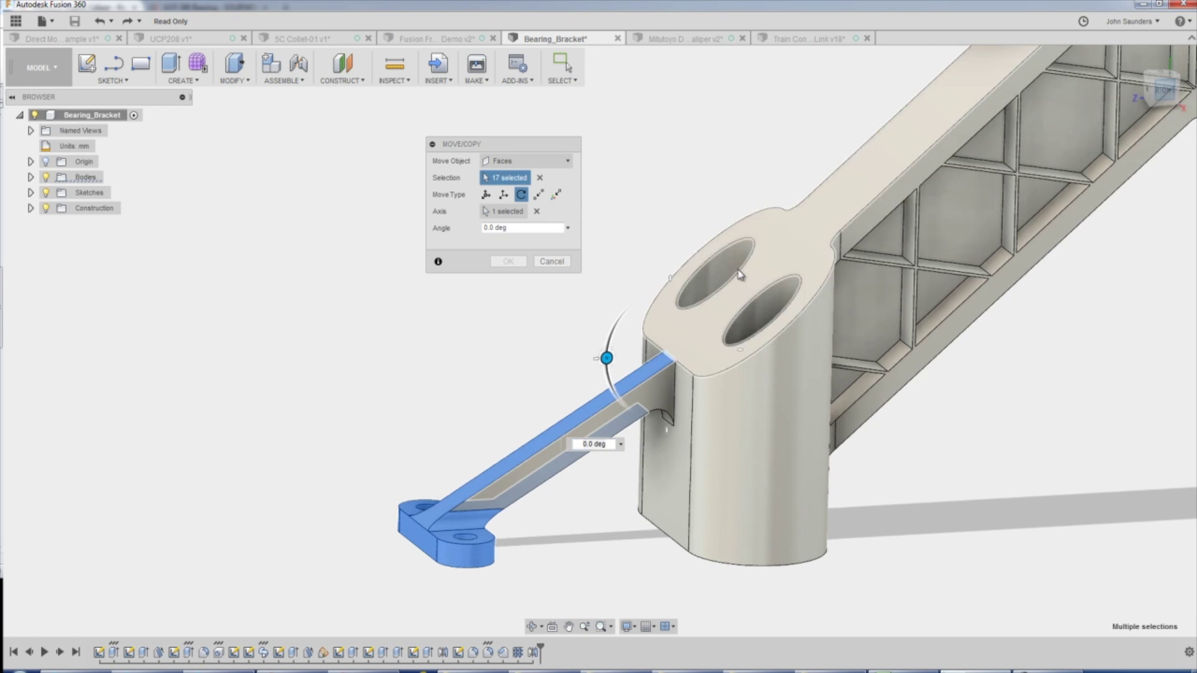
left_click_drag(594, 349, 604, 315)
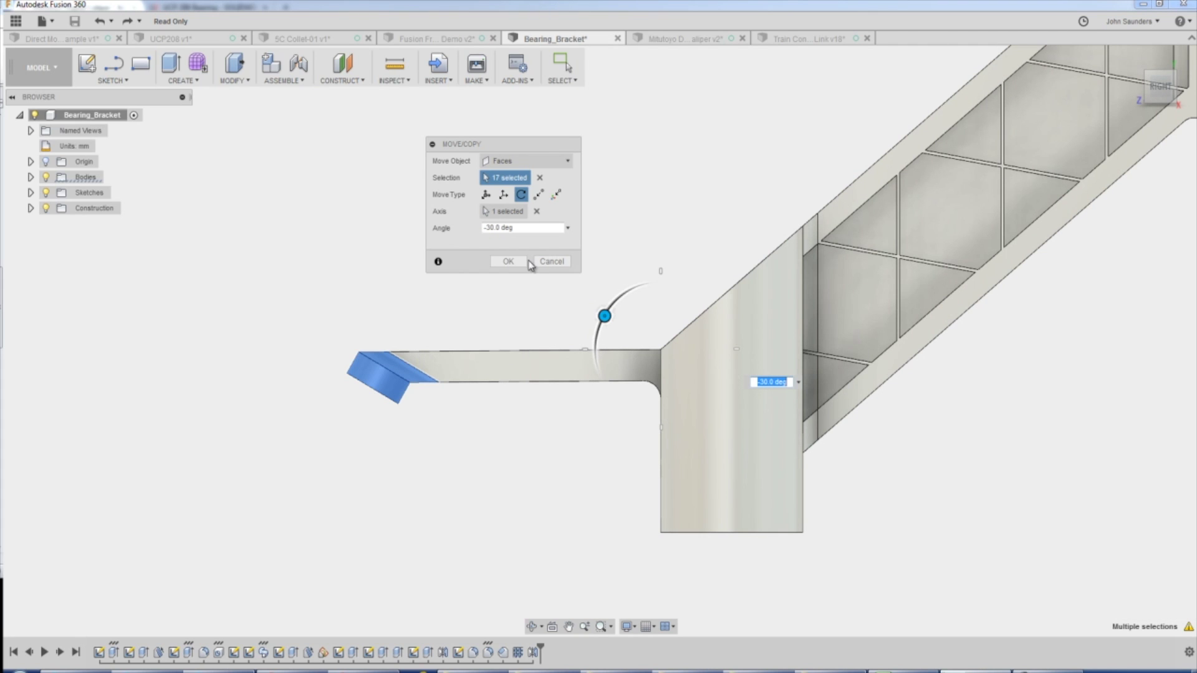
left_click(507, 262)
scroll(446, 283, "down", 2)
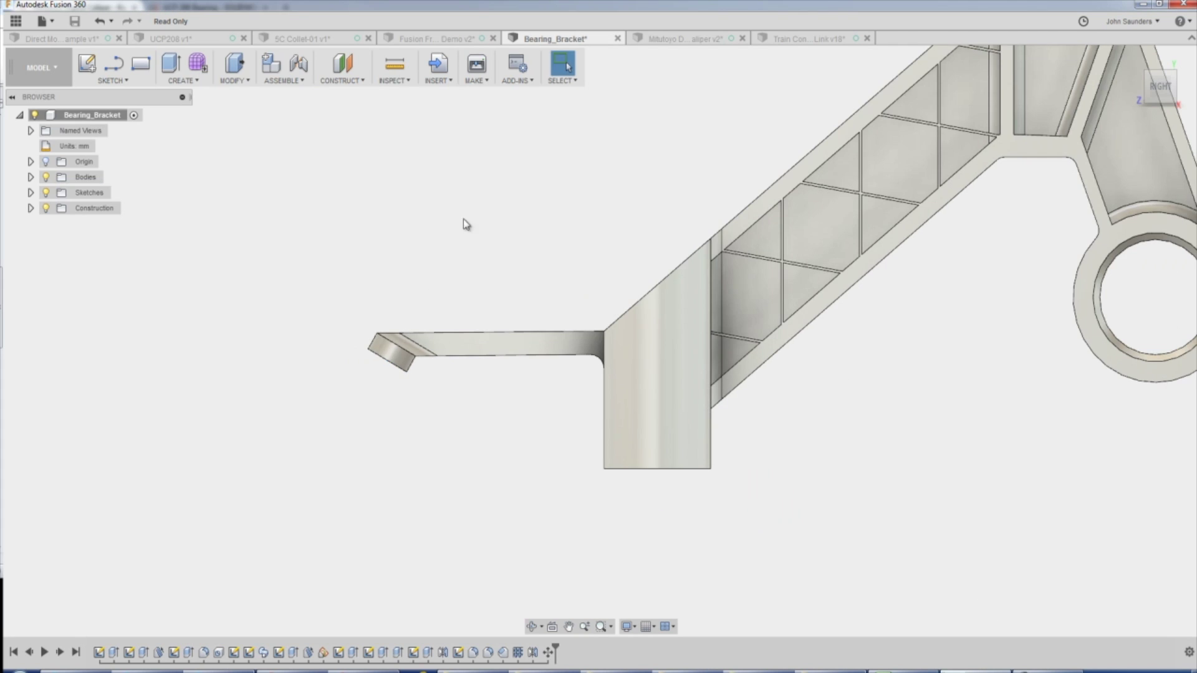
scroll(392, 353, "up", 2)
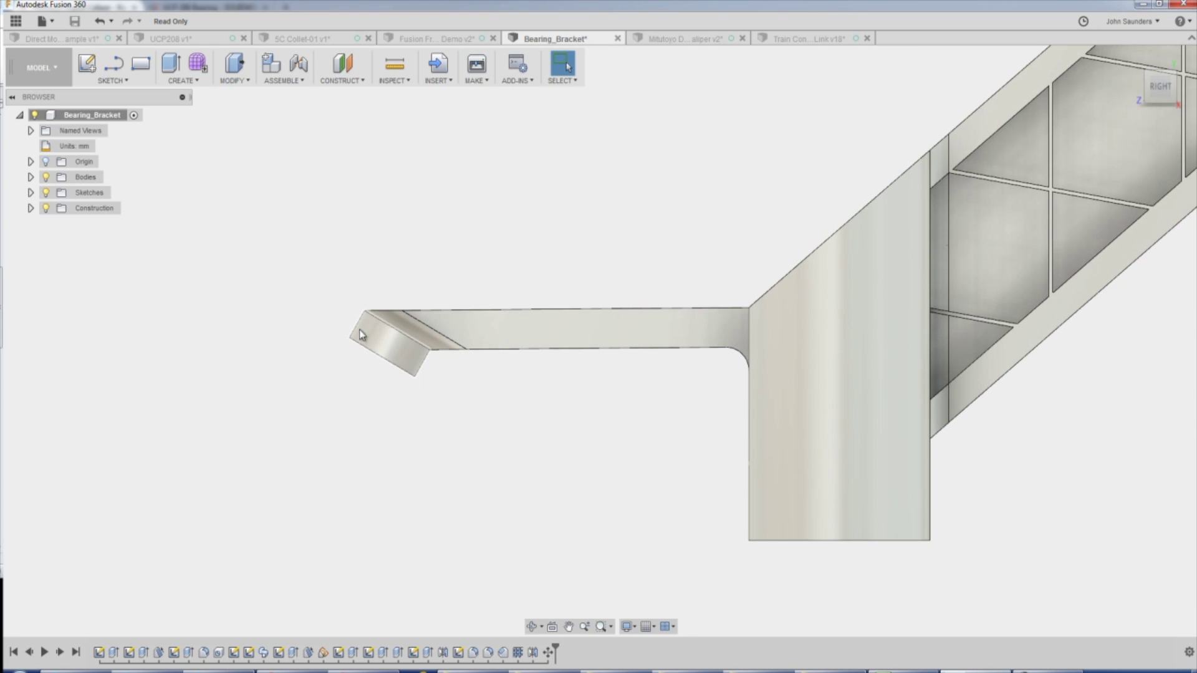
middle_click_drag(428, 414, 342, 365, "shift")
left_click(381, 343)
left_click(341, 309, "shift")
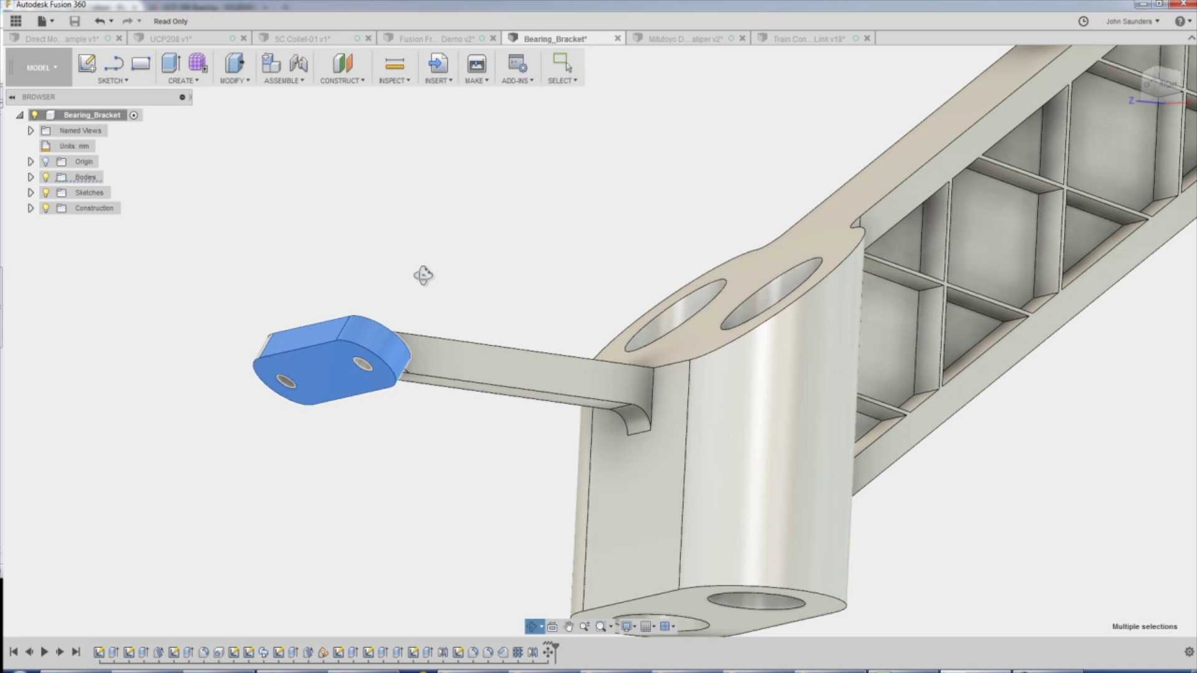
middle_click_drag(428, 266, 480, 209, "shift")
key("Escape")
Use Freeform Selection to select the faces of the tilted foot without the arm, checking the captured faces from several angles
left_click(1161, 104)
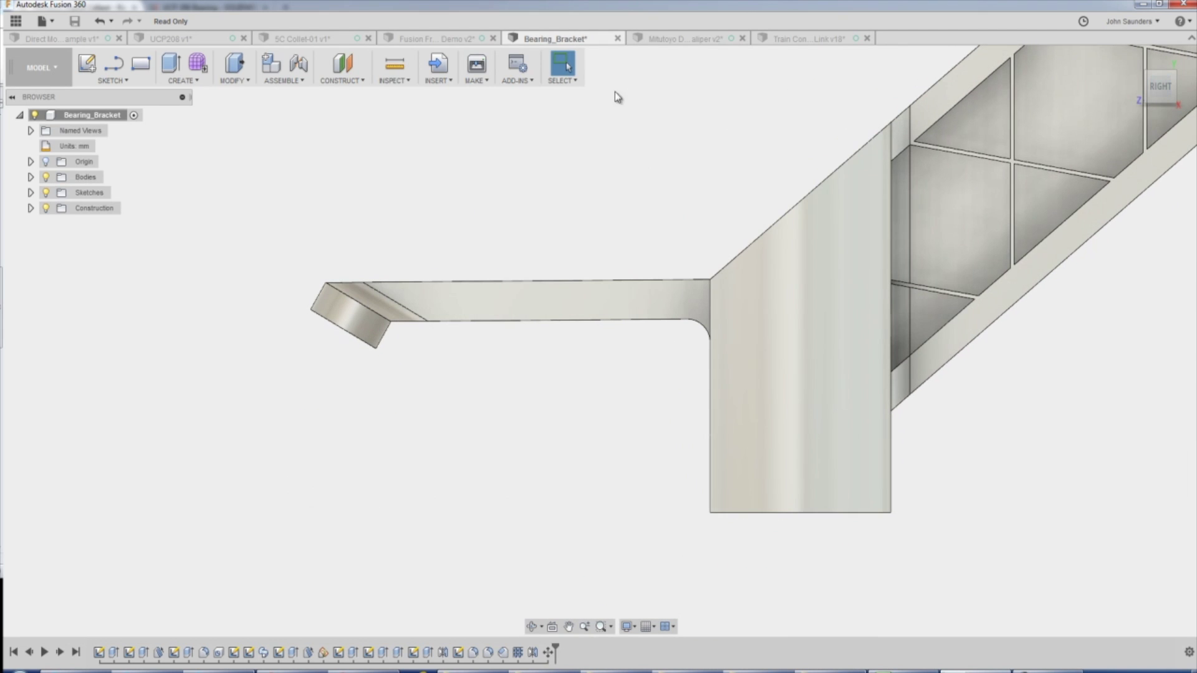
left_click(563, 81)
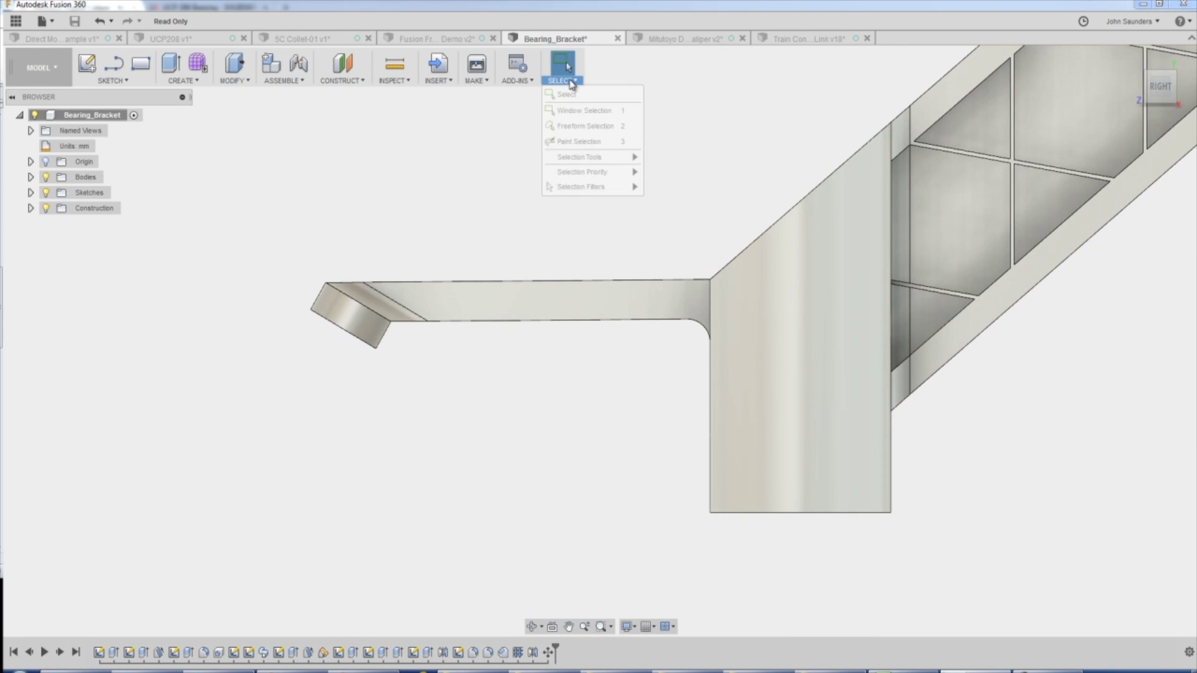
left_click(583, 129)
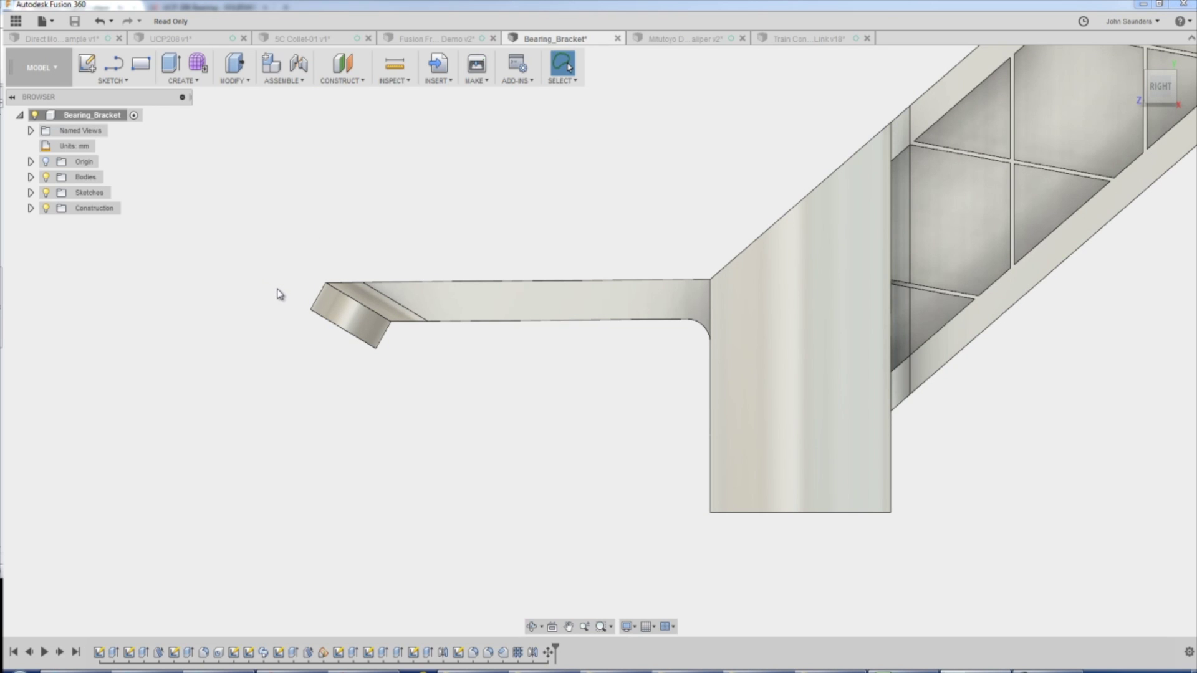
left_click_drag(272, 288, 278, 286)
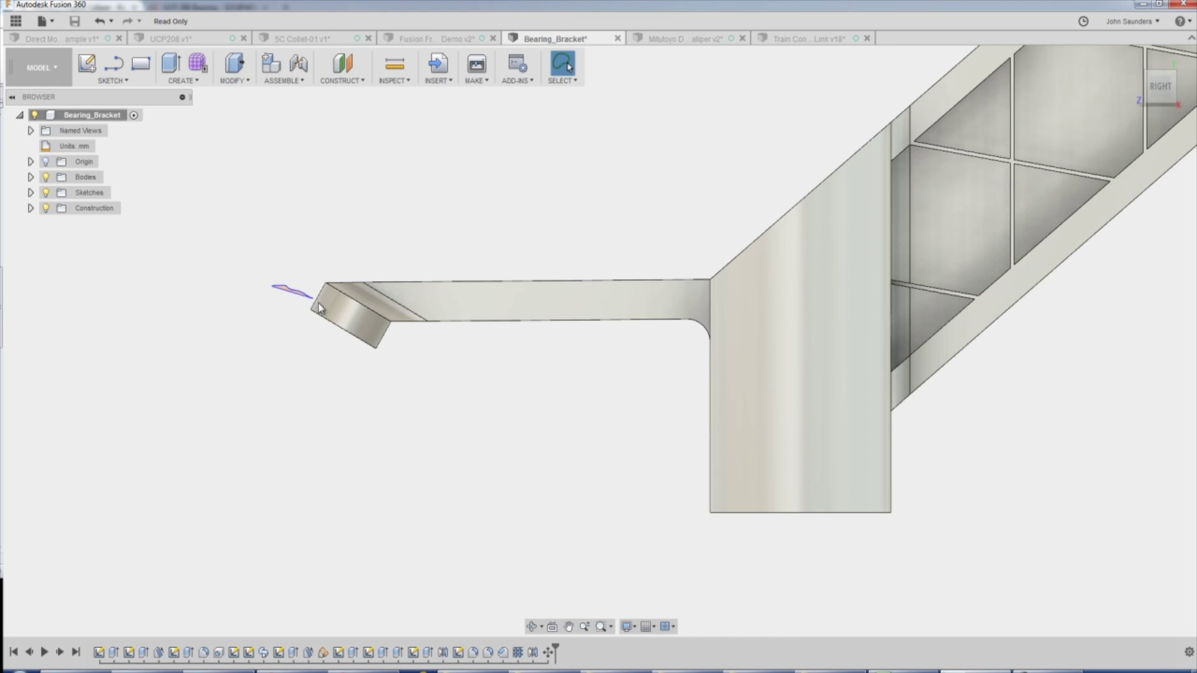
left_click_drag(405, 361, 403, 364)
middle_click_drag(371, 195, 414, 196, "shift")
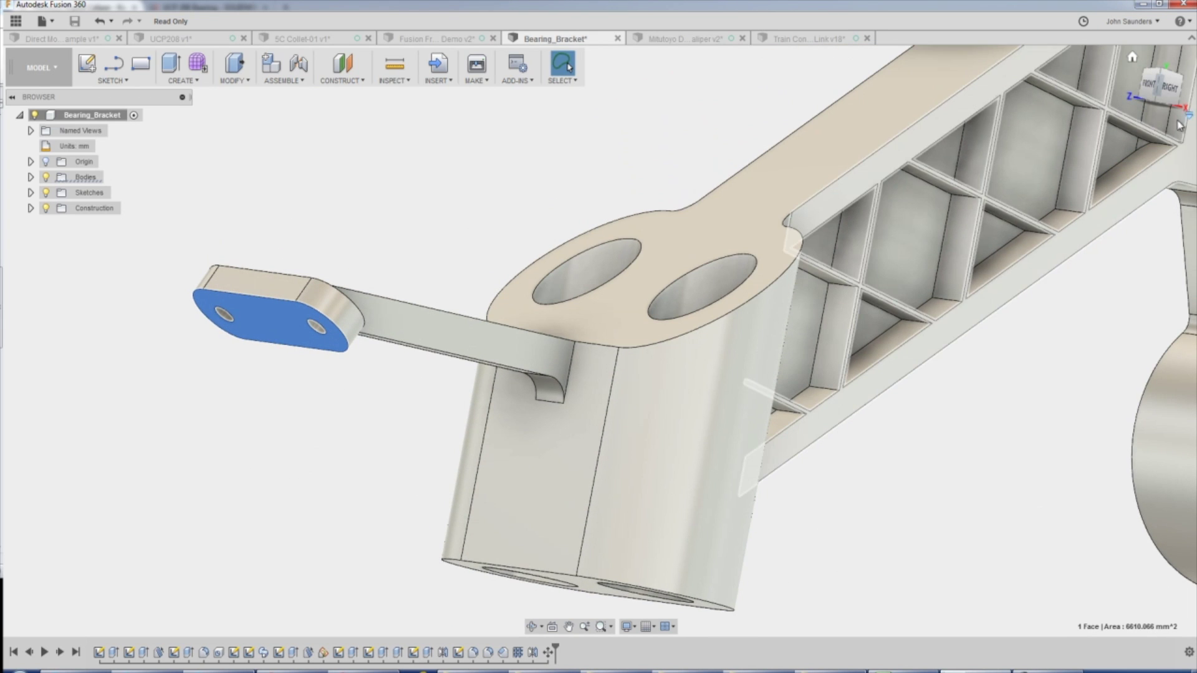
left_click(1169, 88)
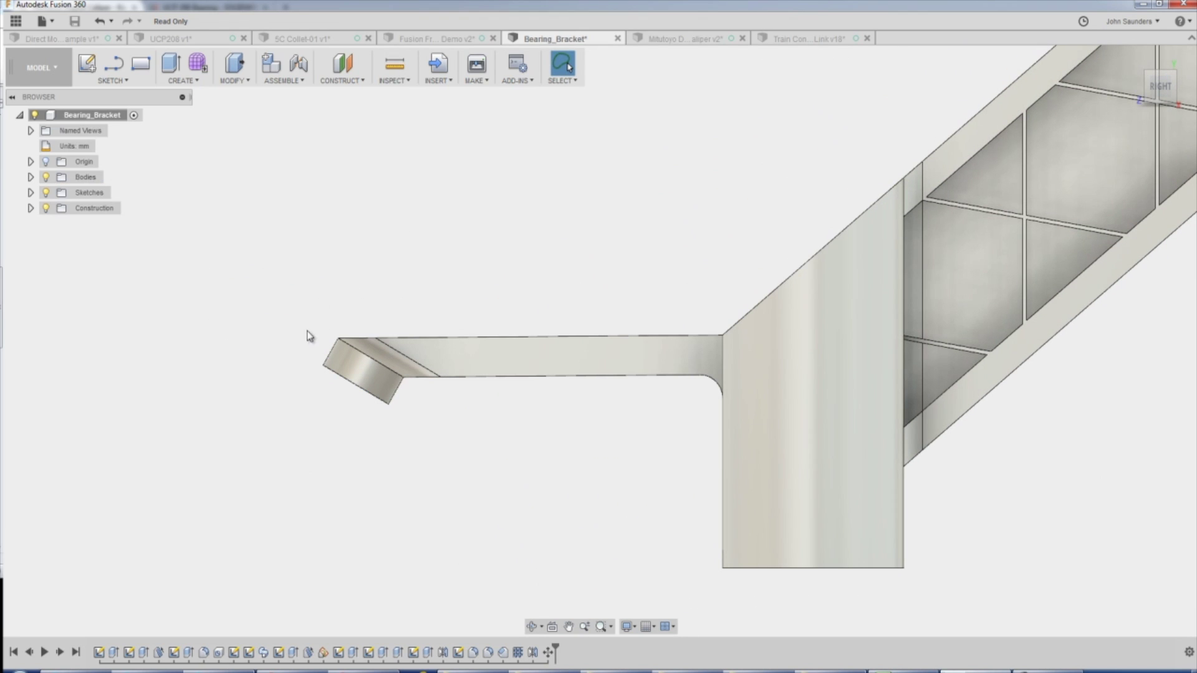
mouse_move(368, 340)
left_mouse_down()
mouse_move(416, 383)
mouse_move(415, 415)
mouse_move(396, 440)
mouse_move(325, 435)
left_mouse_up()
middle_click_drag(402, 258, 545, 224, "shift")
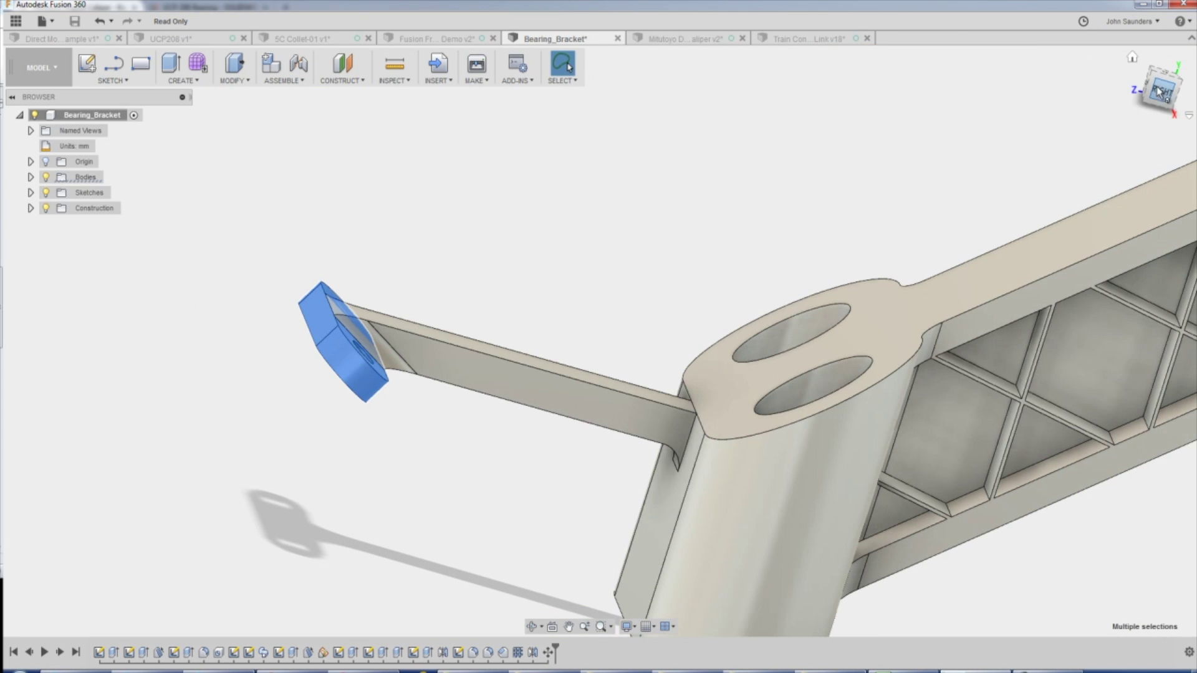
middle_click_drag(262, 281, 355, 310, "shift")
middle_click_drag(474, 330, 403, 249)
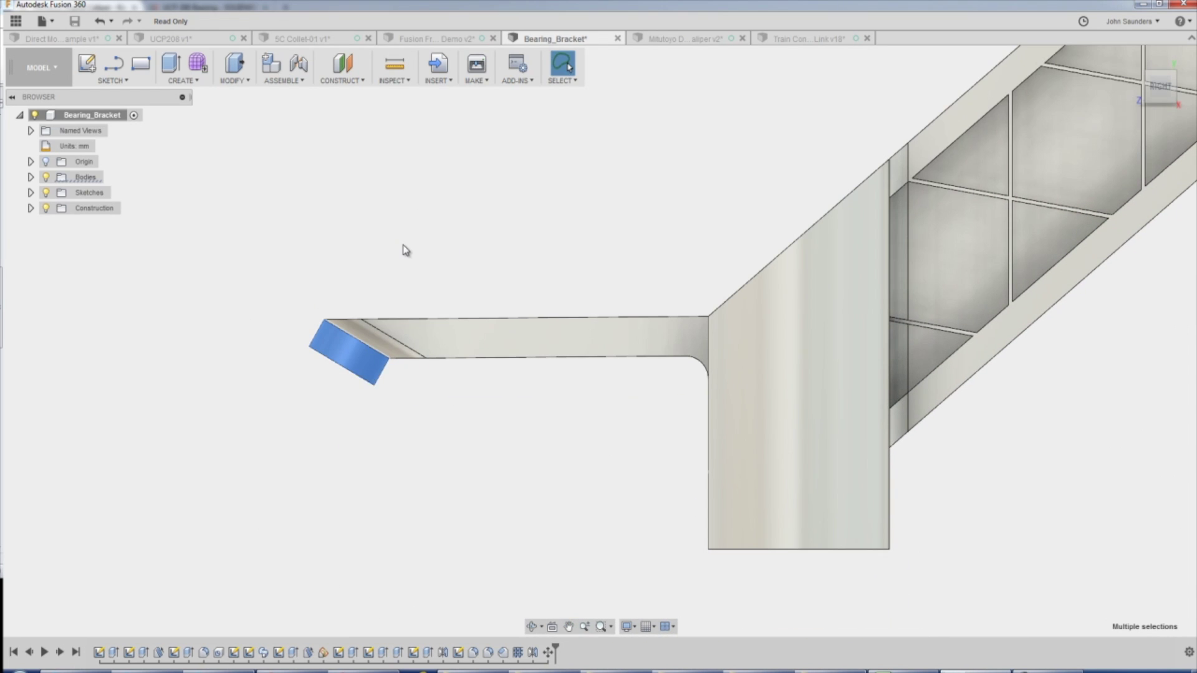
Start a rotational move of the selected foot faces and pick an edge of the foot as the axis
right_click(405, 235)
left_click(363, 253)
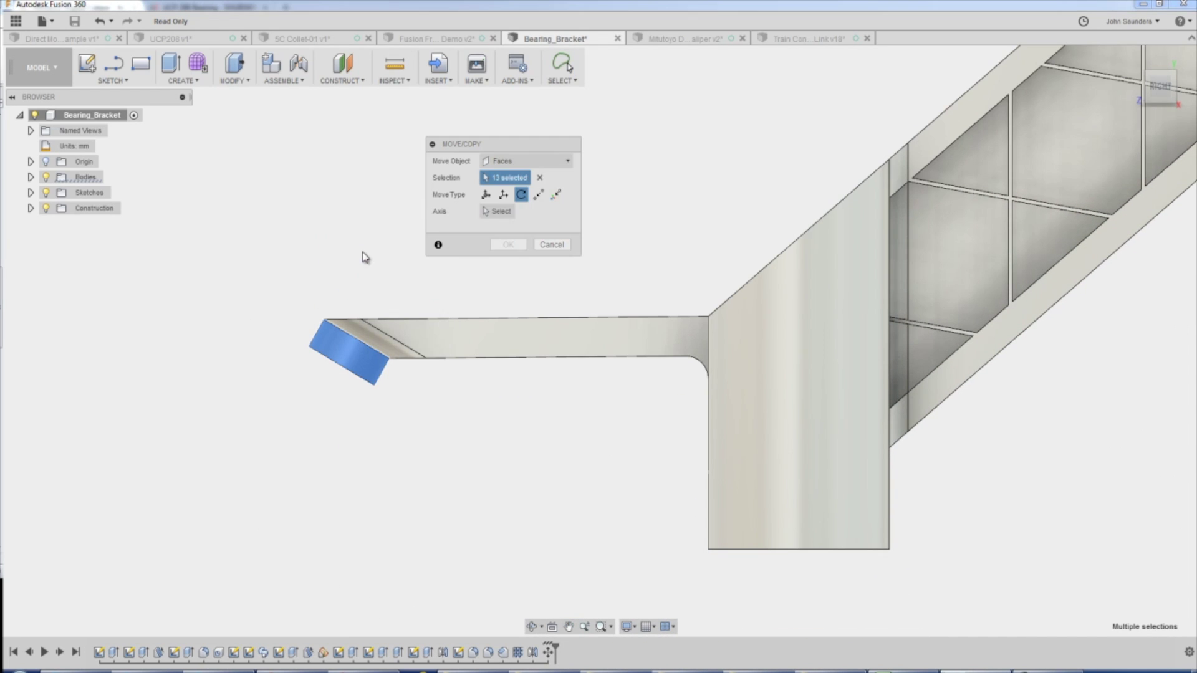
left_click(521, 194)
middle_click_drag(376, 227, 380, 247, "shift")
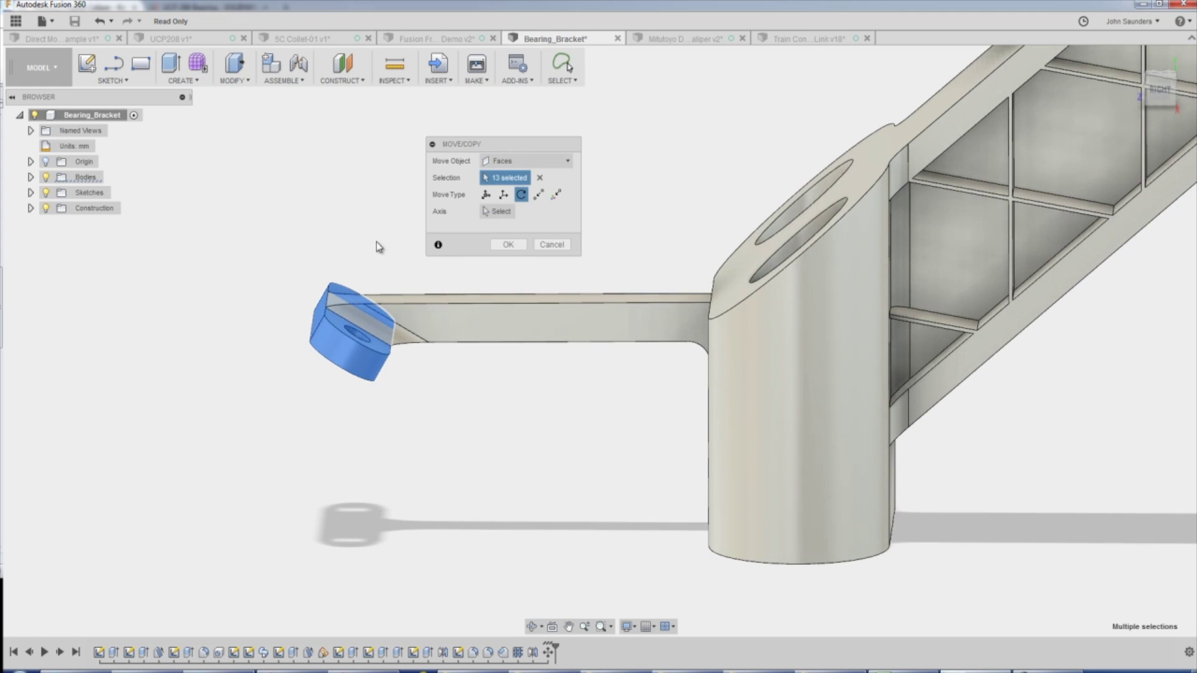
middle_click_drag(429, 367, 436, 358, "shift")
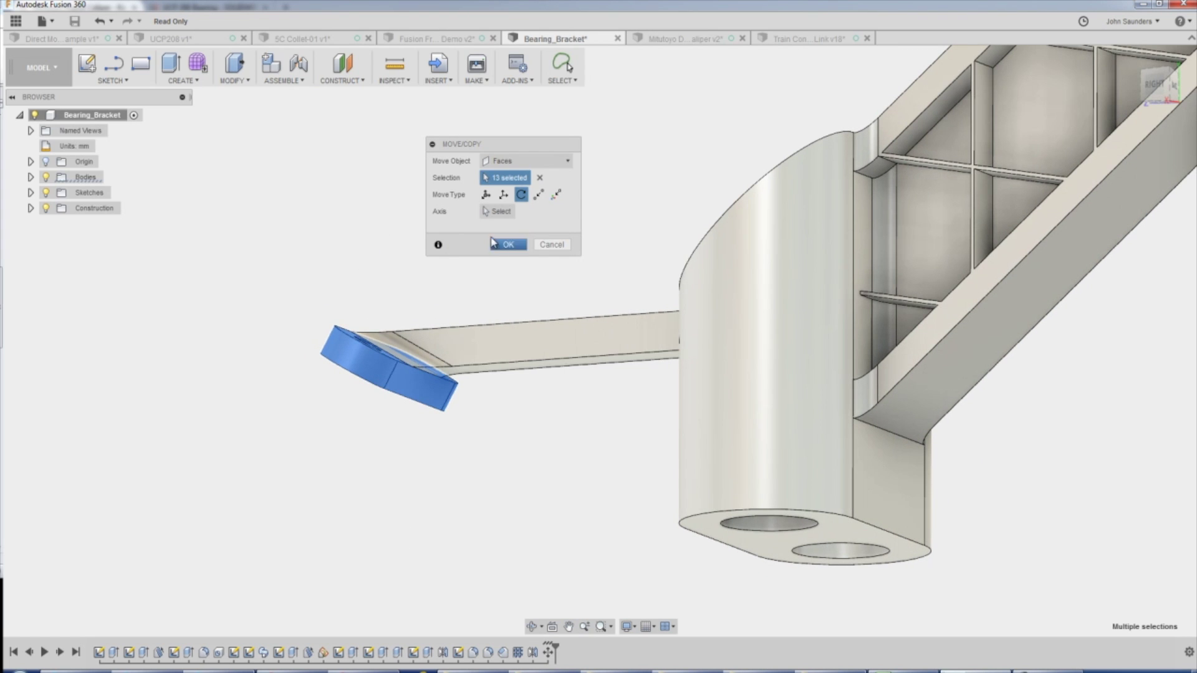
left_click(499, 212)
scroll(466, 411, "up", 5)
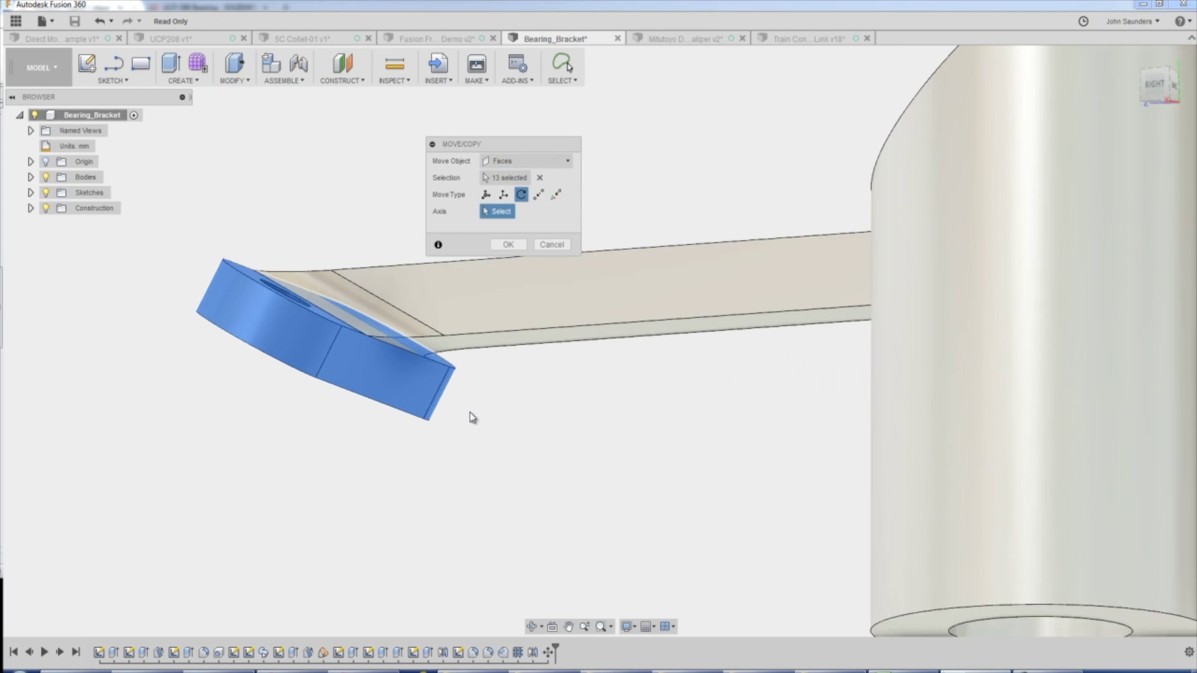
left_click(404, 353)
middle_click_drag(624, 375, 671, 394, "shift")
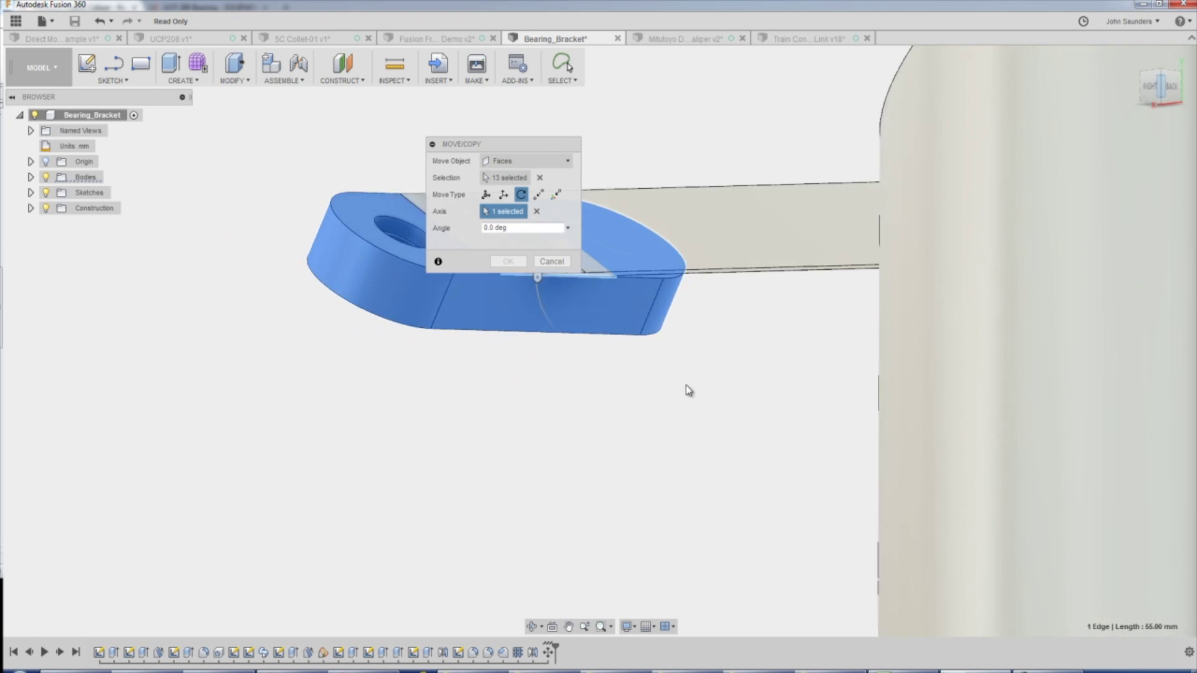
scroll(731, 357, "down", 3)
left_click(1151, 89)
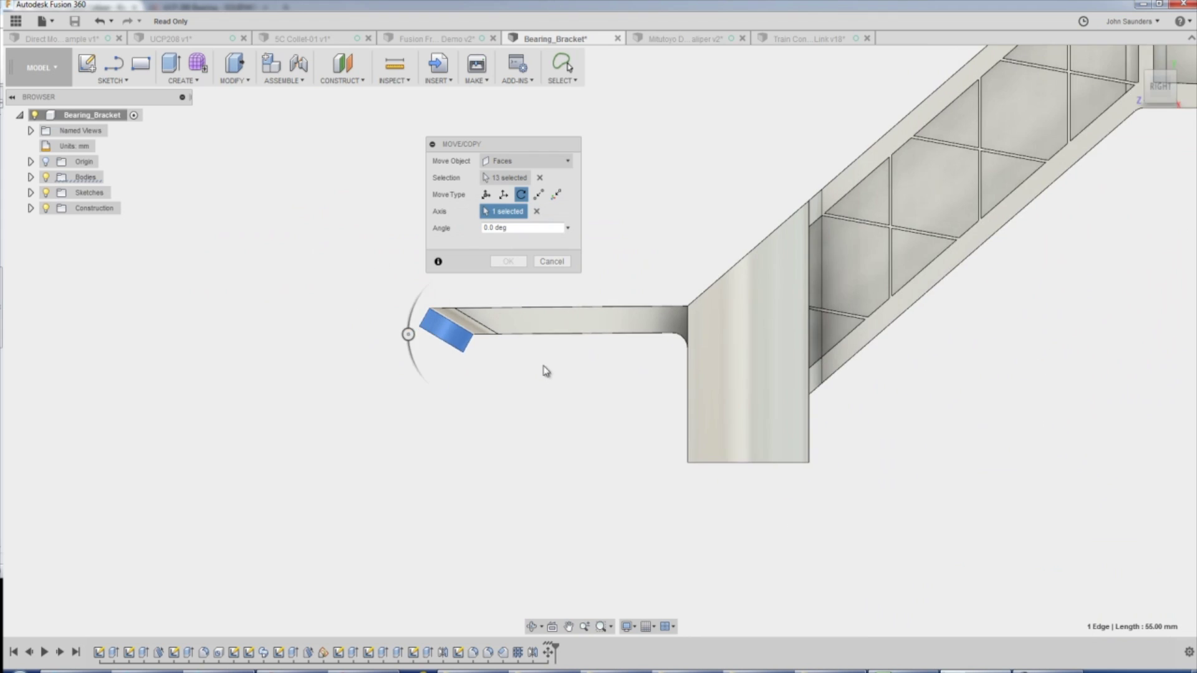
Try to rotate the foot faces 60 deg about an edge of the foot, and cancel the move
left_click_drag(328, 408, 366, 347)
middle_click_drag(368, 321, 405, 306, "shift")
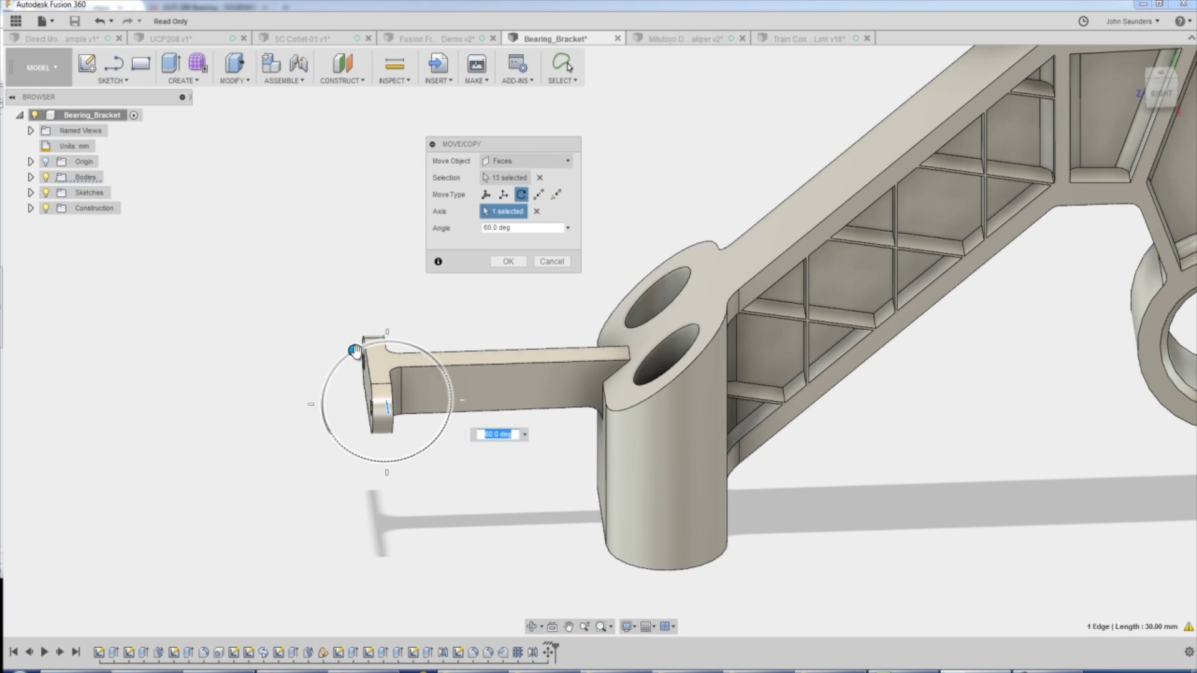
left_click(552, 262)
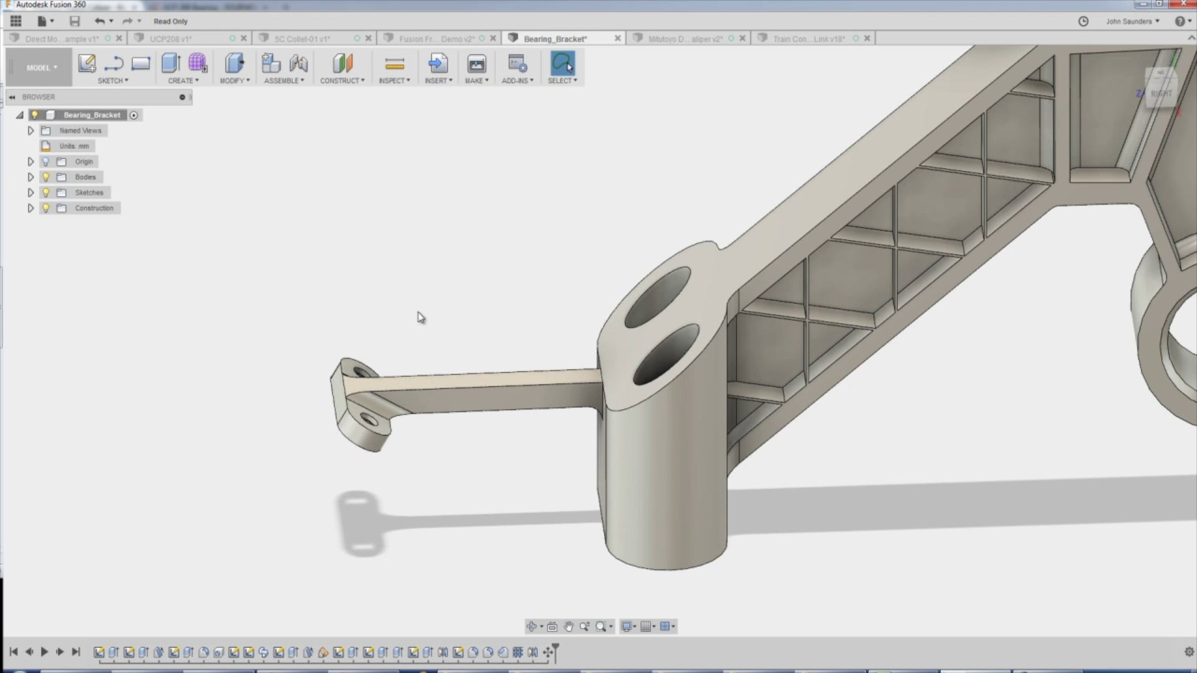
middle_click_drag(457, 474, 420, 462, "shift")
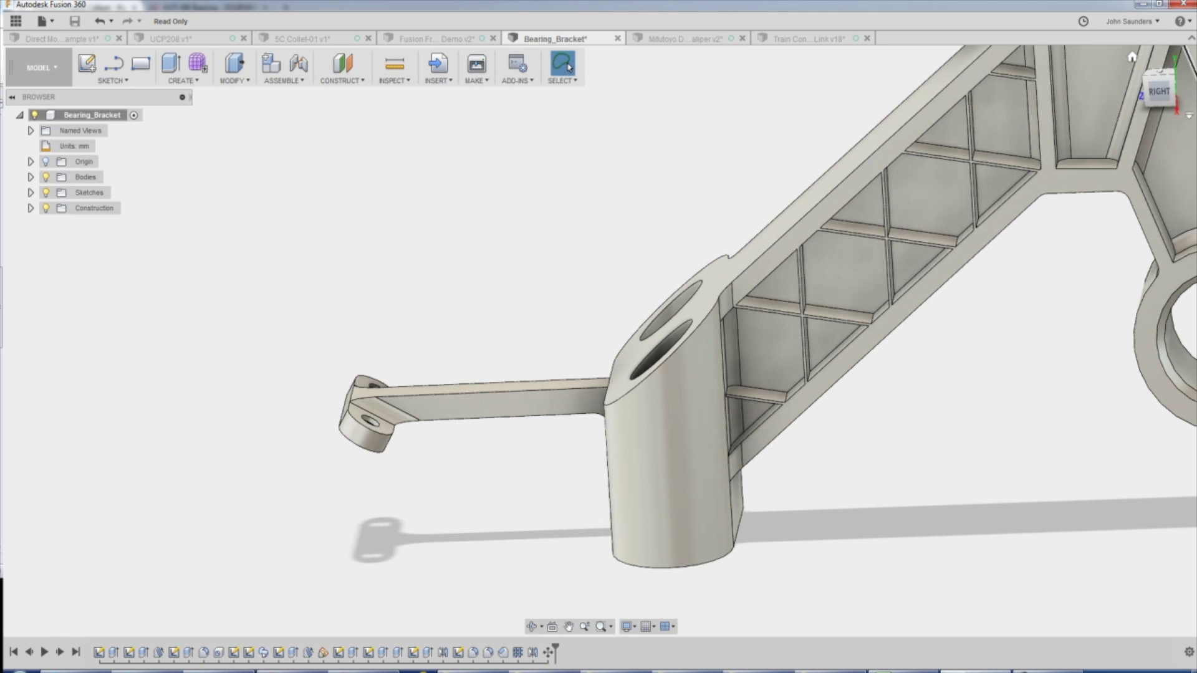
Use Freeform Selection in the right view to select the tilted foot's faces without the arm, and start a move of them
left_click(1160, 93)
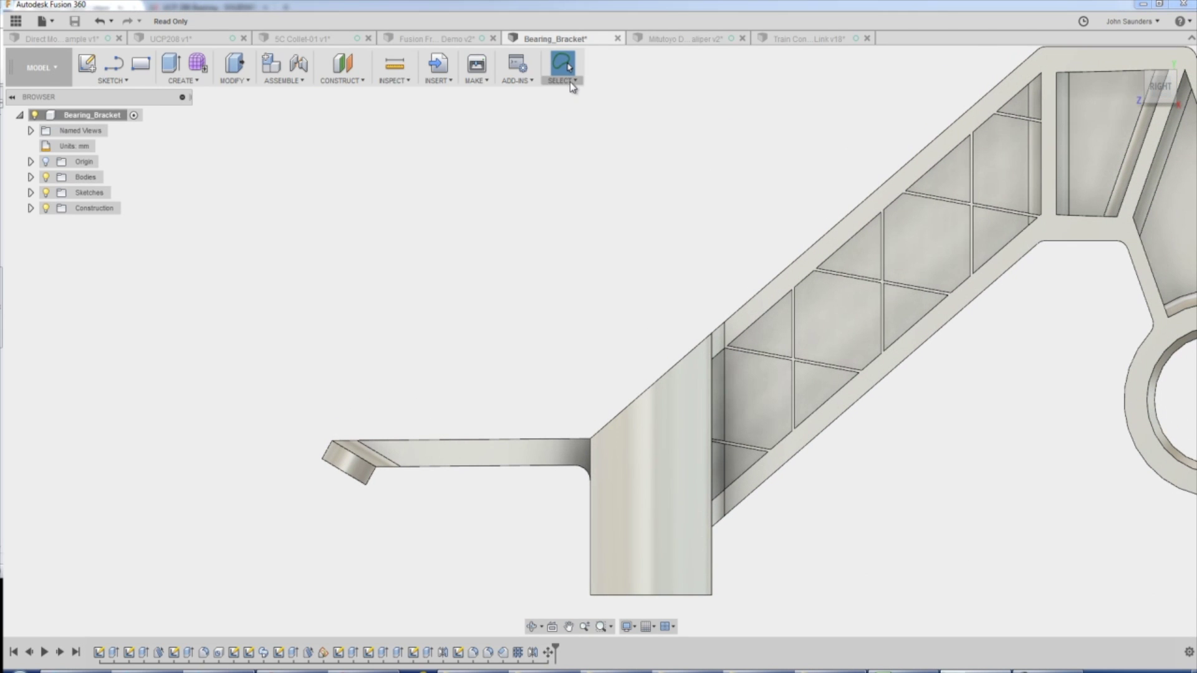
left_click(570, 81)
left_click(585, 126)
scroll(289, 409, "up", 4)
mouse_move(303, 390)
left_mouse_down()
mouse_move(417, 471)
mouse_move(422, 530)
mouse_move(291, 549)
mouse_move(288, 513)
left_mouse_up()
scroll(440, 358, "down", 2)
right_click(412, 347)
left_click(359, 361)
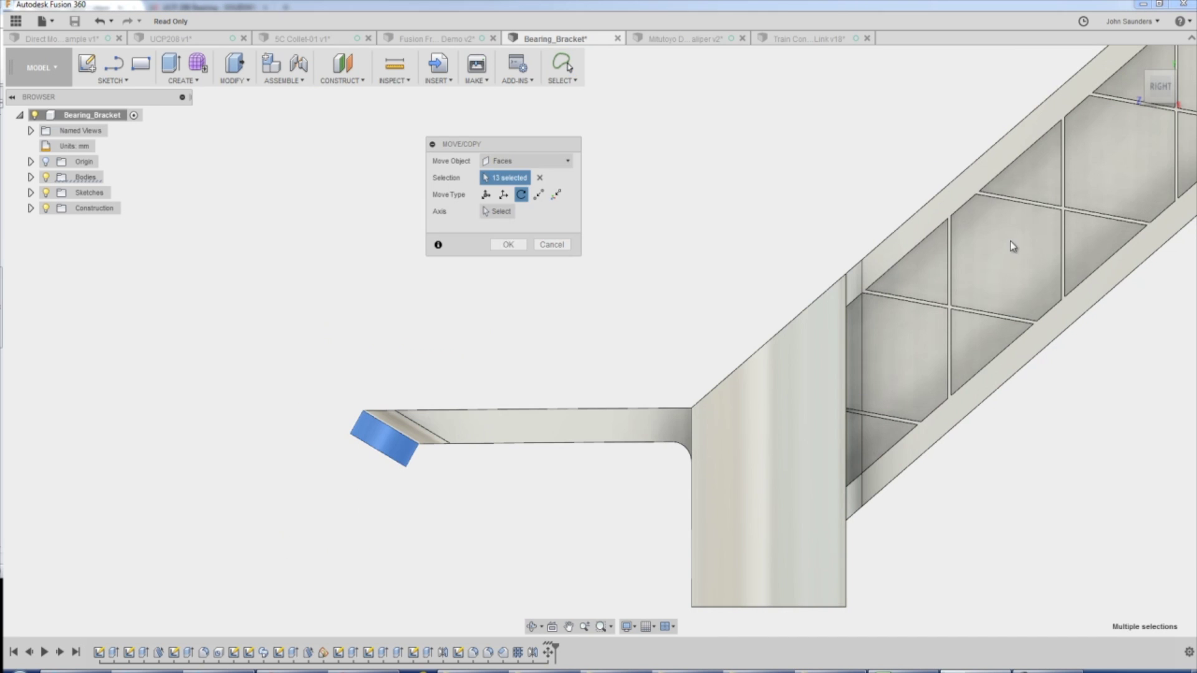
Choose an edge where the foot meets the arm as the axis and rotate the foot faces -60 deg
mouse_move(374, 368)
middle_mouse_down("shift")
mouse_move(367, 339)
mouse_move(358, 361)
middle_mouse_up("shift")
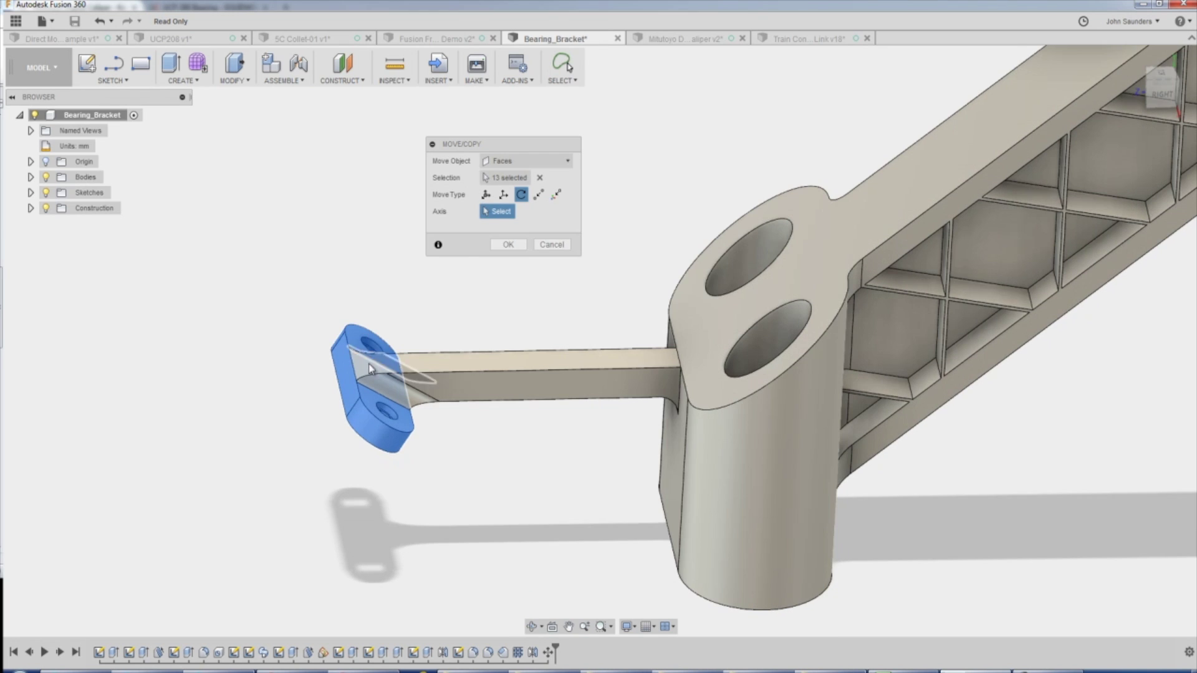
left_click(352, 365)
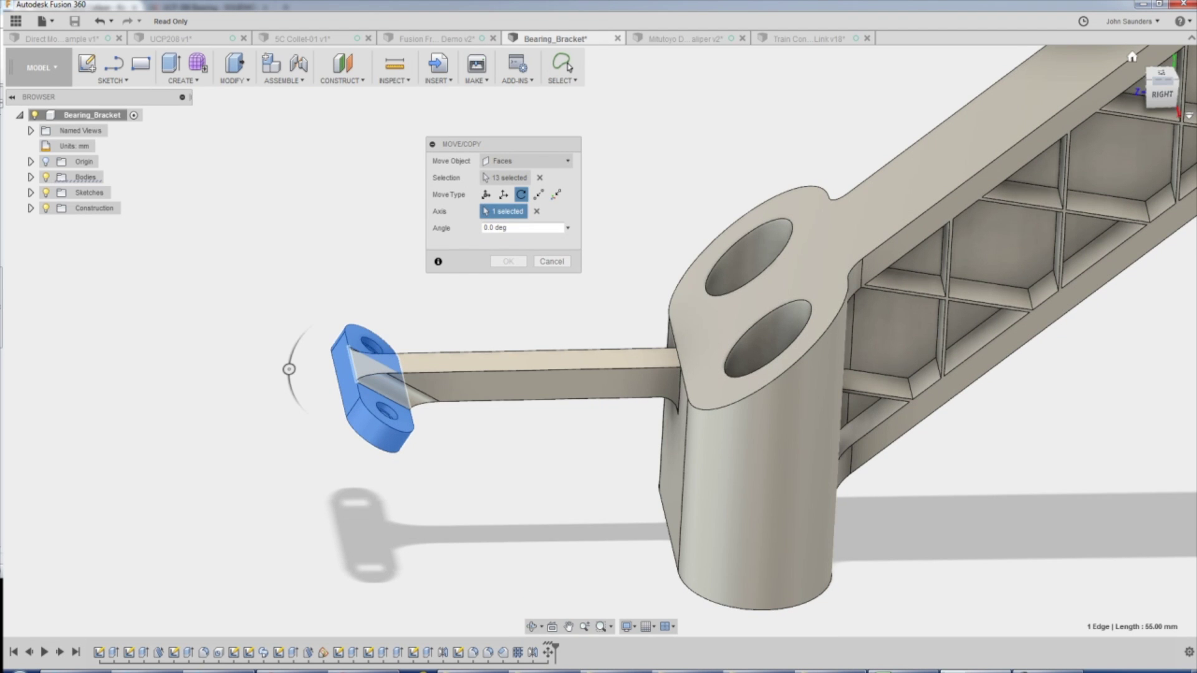
left_click(1163, 93)
left_click_drag(315, 470, 363, 423)
scroll(280, 312, "down", 4)
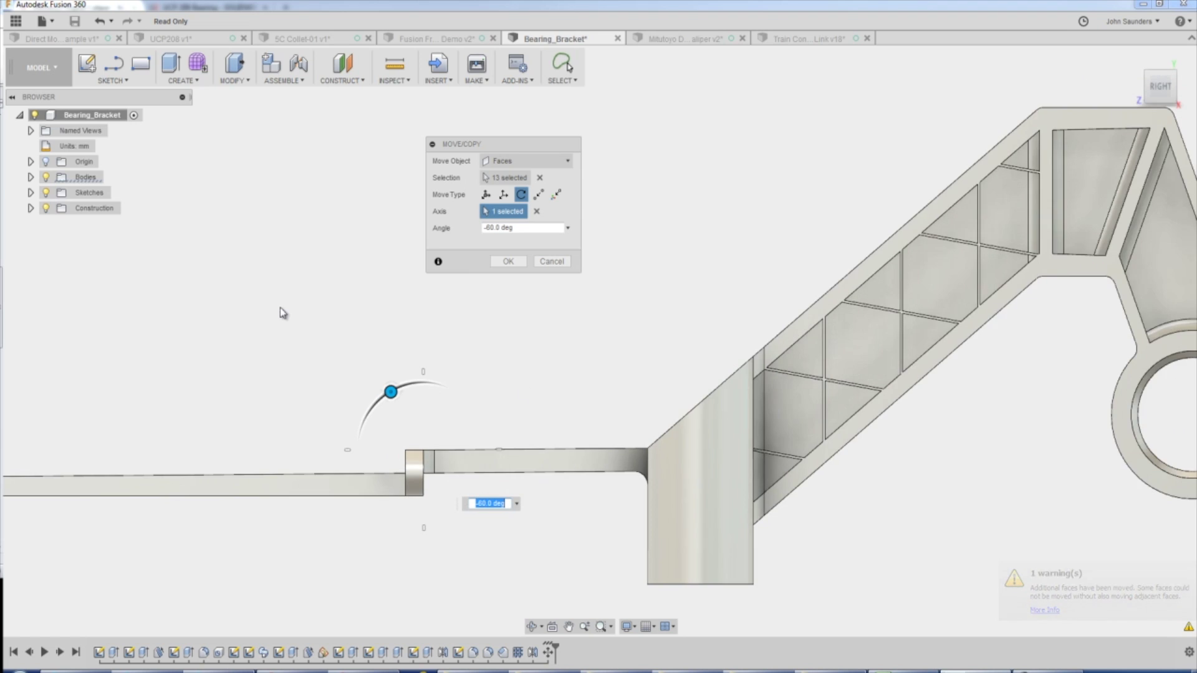
left_click(508, 262)
Window-select the faces of the foot and its junction with the arm in the right view, and start a free move of them
middle_click_drag(404, 301, 353, 321, "shift")
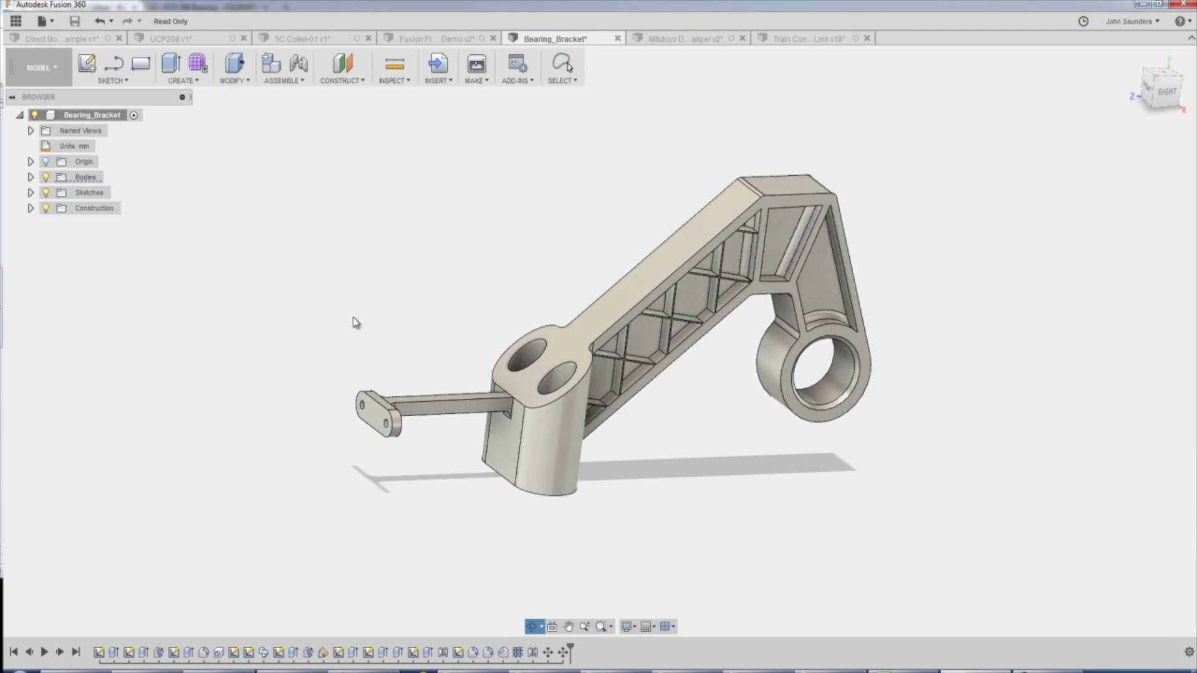
scroll(460, 350, "up", 3)
middle_click_drag(459, 350, 451, 289, "shift")
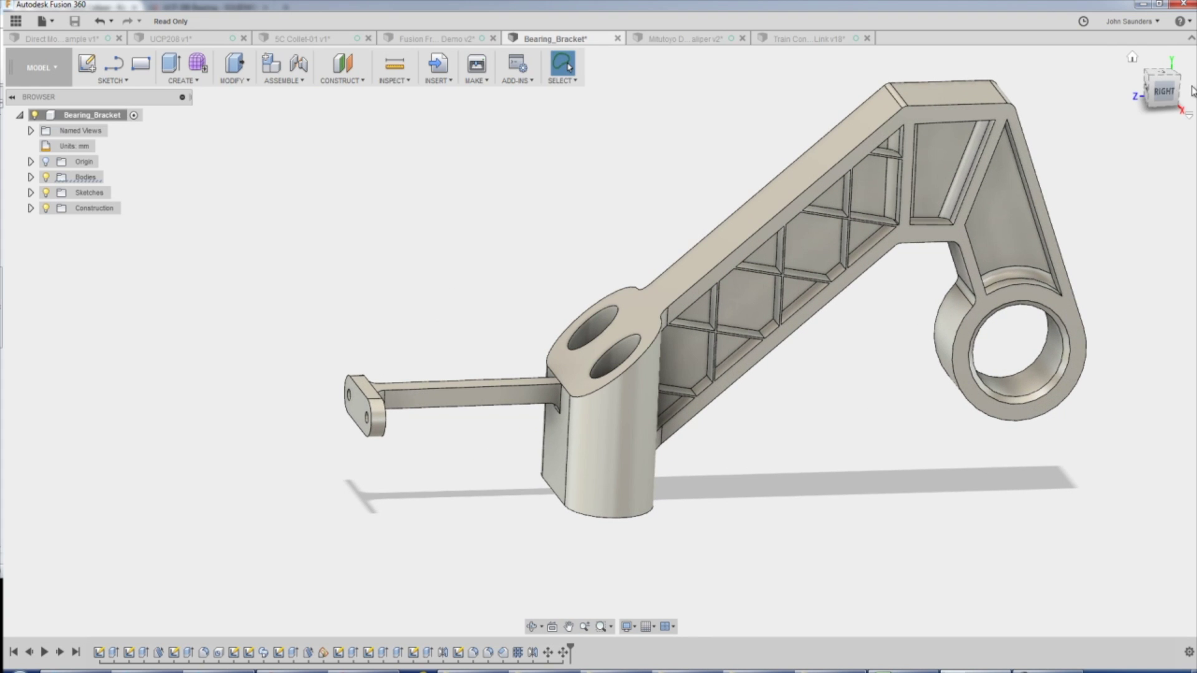
left_click(1165, 92)
left_click(563, 81)
left_click(584, 99)
left_click_drag(331, 331, 579, 499)
right_click(495, 324)
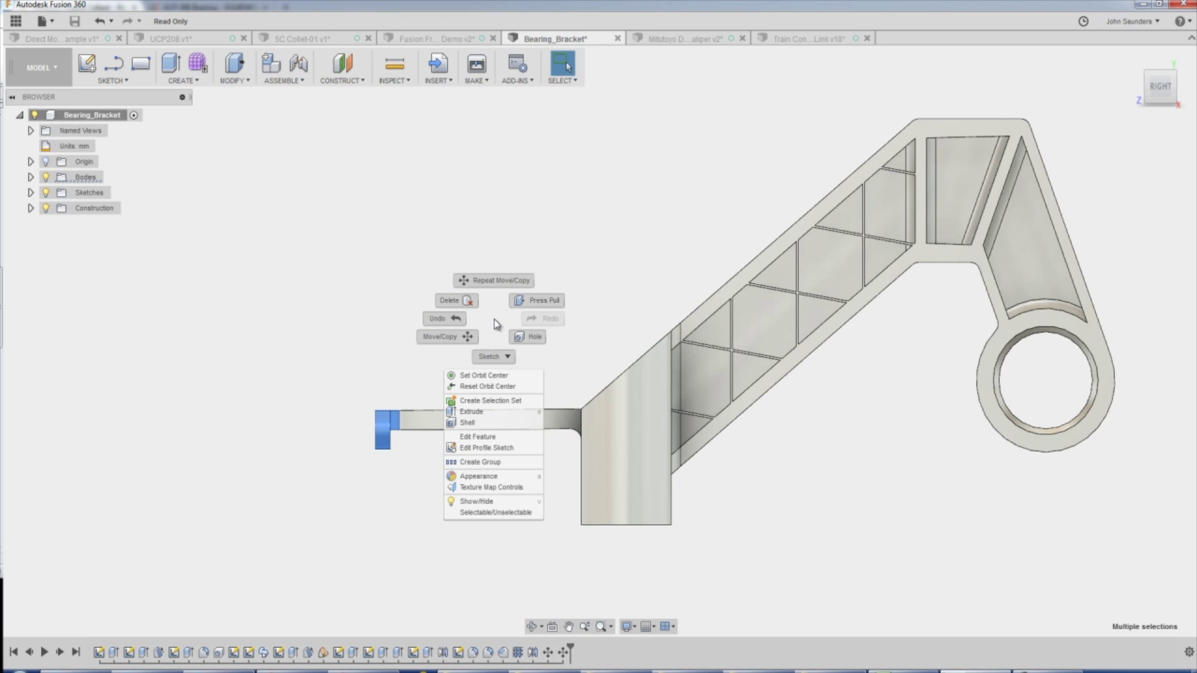
left_click(460, 340)
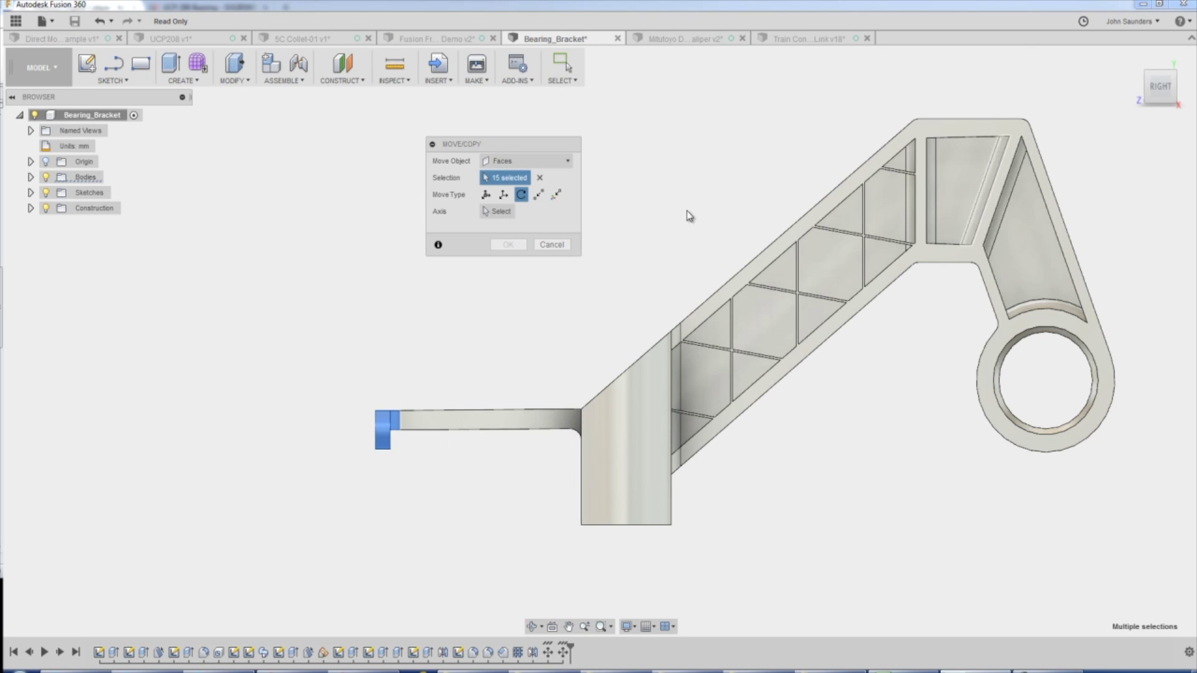
left_click(486, 196)
Try to move the foot faces -25 mm in Z, and undo that move
left_click_drag(401, 378, 399, 398)
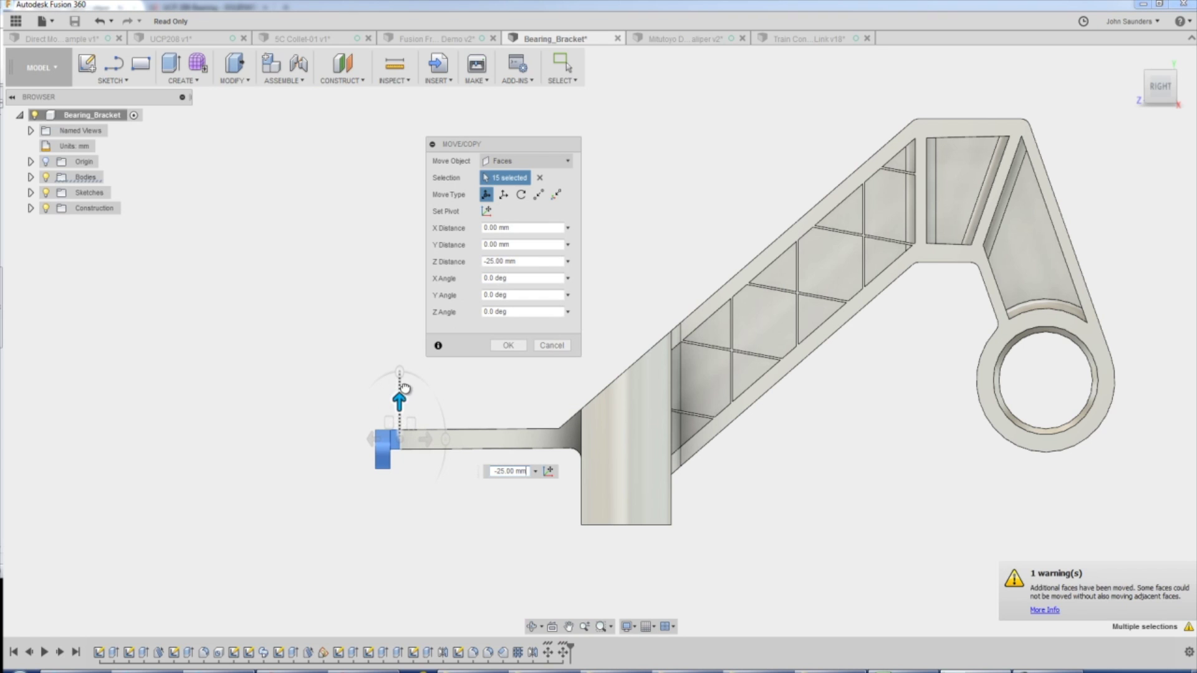
middle_click_drag(353, 331, 372, 338, "shift")
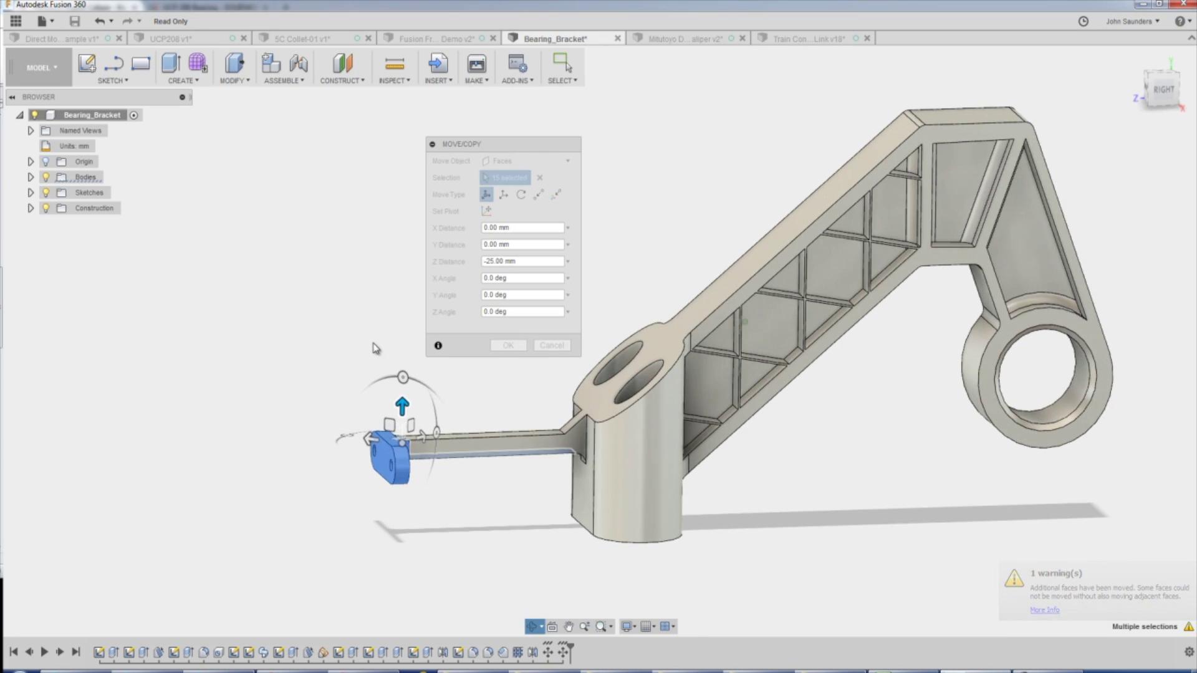
left_click_drag(402, 406, 404, 389)
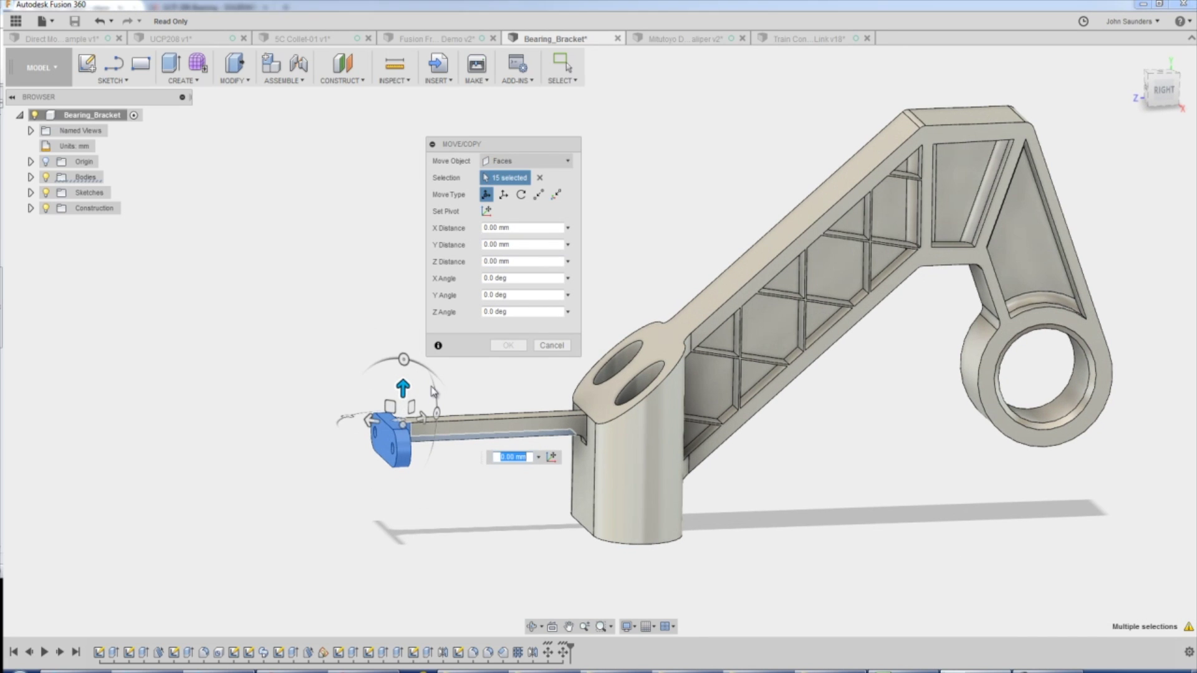
middle_click_drag(405, 389, 436, 396, "shift")
scroll(468, 396, "up", 3)
key("ctrl+z")
Add the arm's top face to the move selection and move the faces -20 mm in Z
left_click(519, 429)
left_click_drag(382, 413, 381, 430)
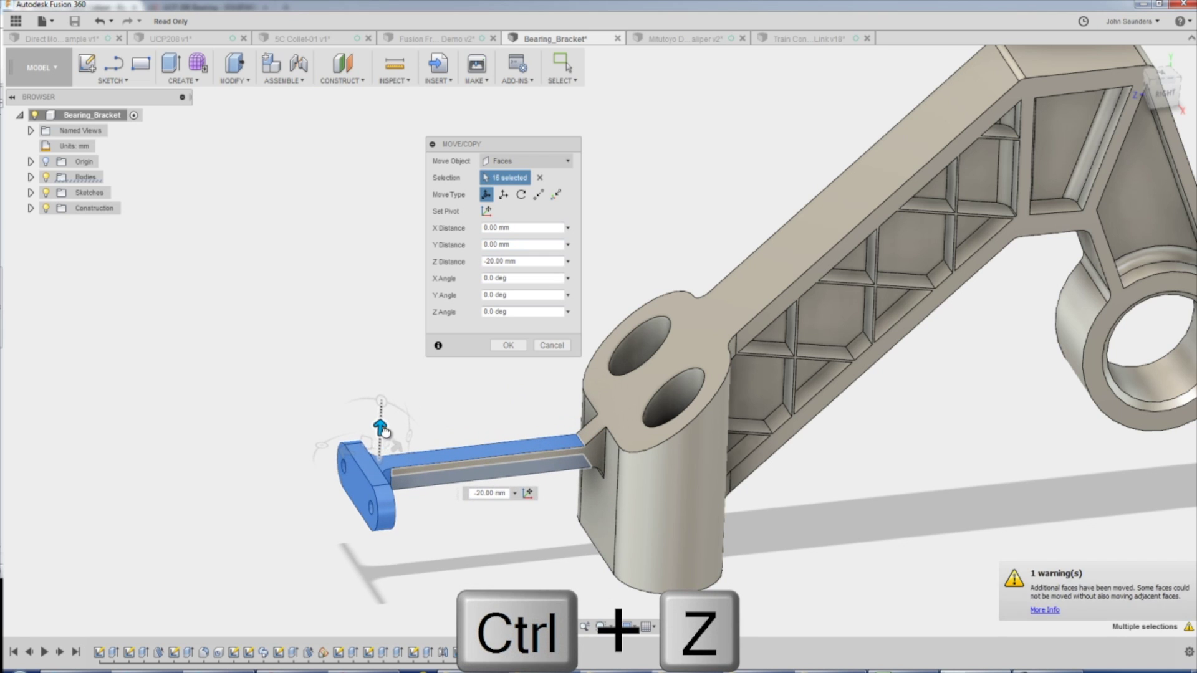
left_click(1171, 107)
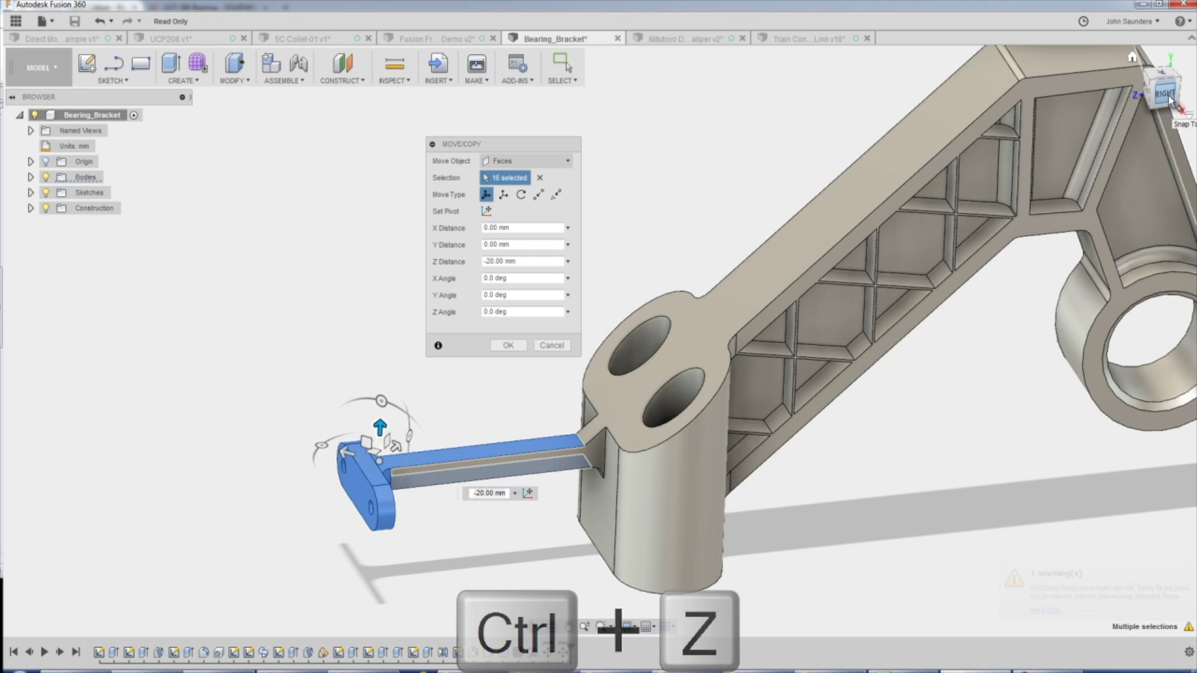
left_click(507, 346)
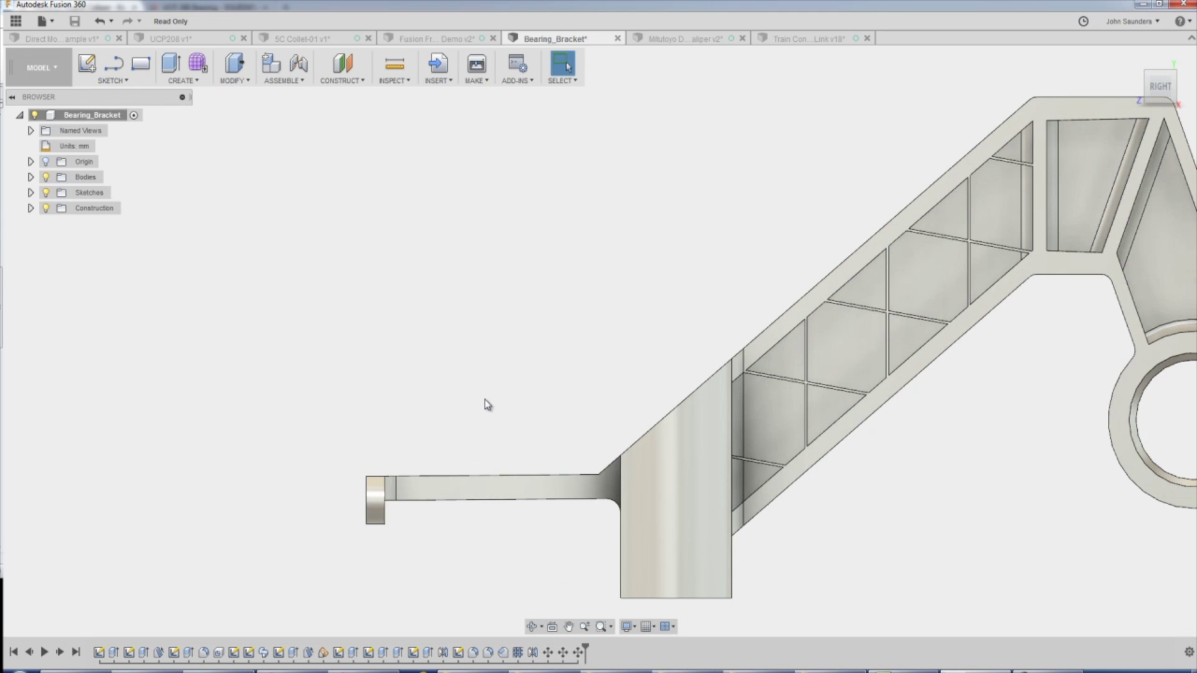
middle_click_drag(495, 375, 357, 213, "shift")
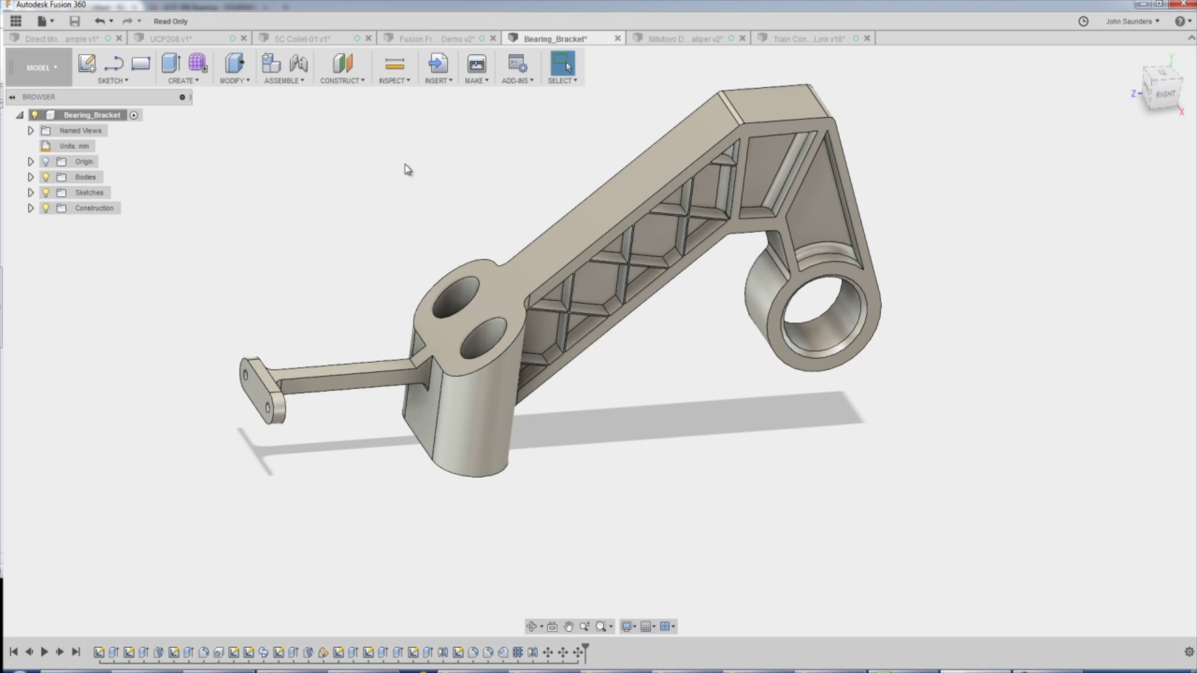
Switch to the UCP208 v1 design and examine the filleted corner between the slotted mounting pad and the bearing housing
left_click(428, 40)
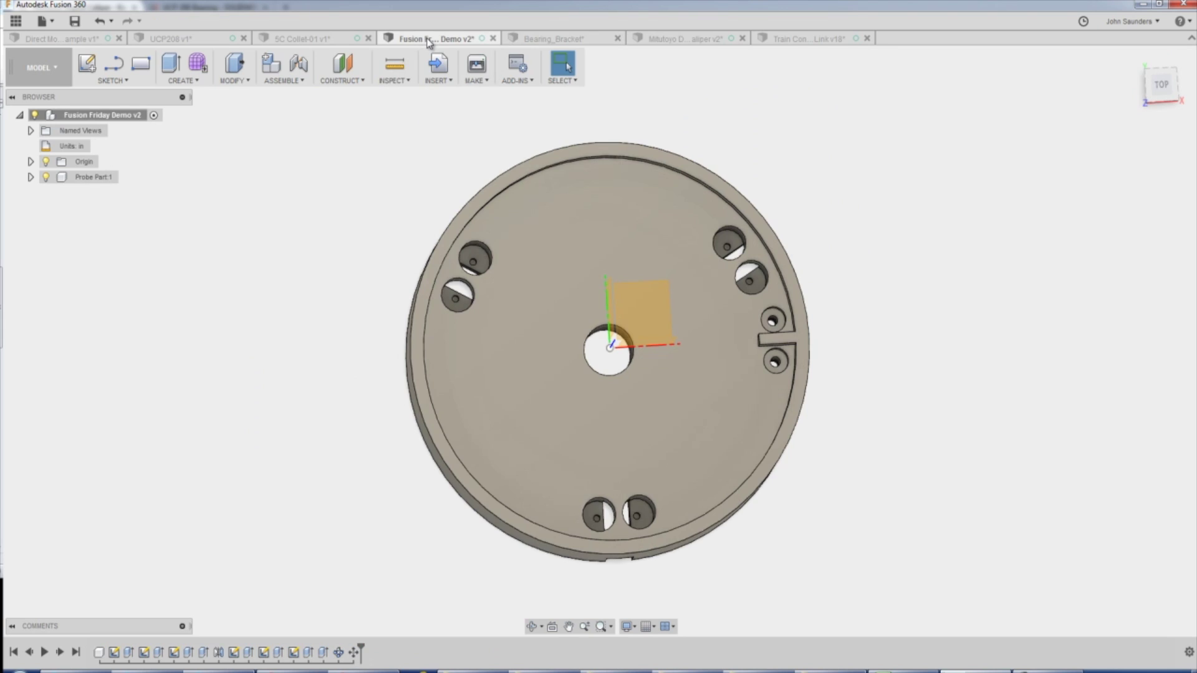
left_click(240, 39)
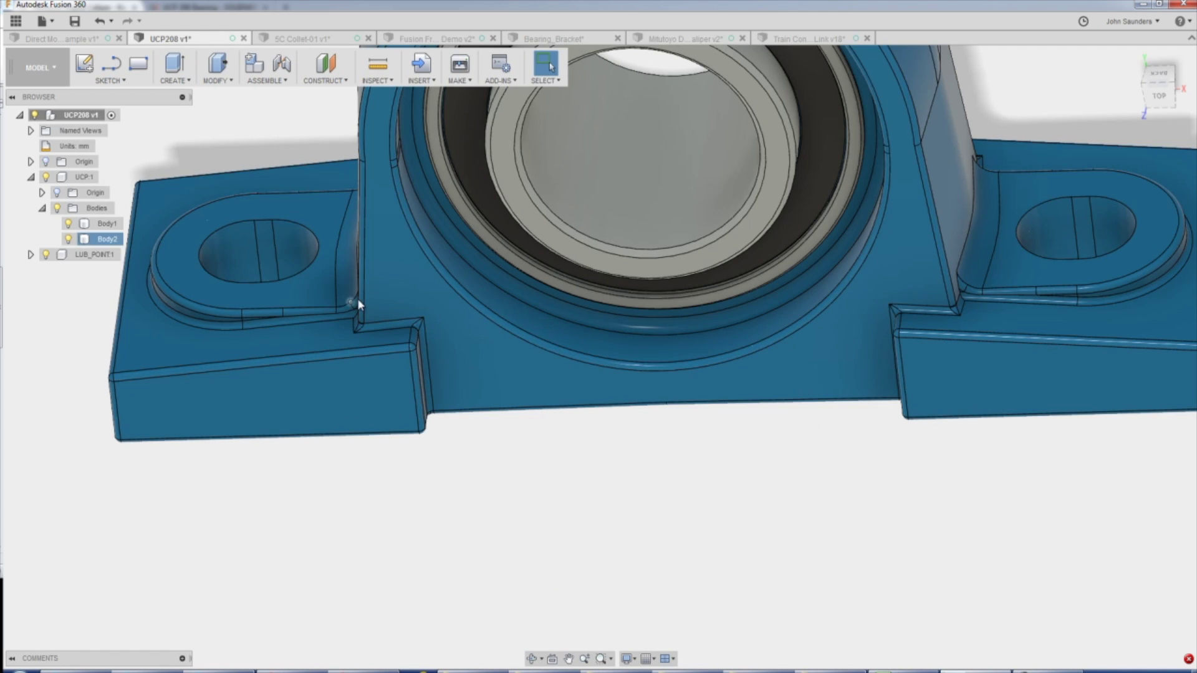
scroll(357, 298, "up", 5)
middle_click_drag(486, 349, 476, 384, "shift")
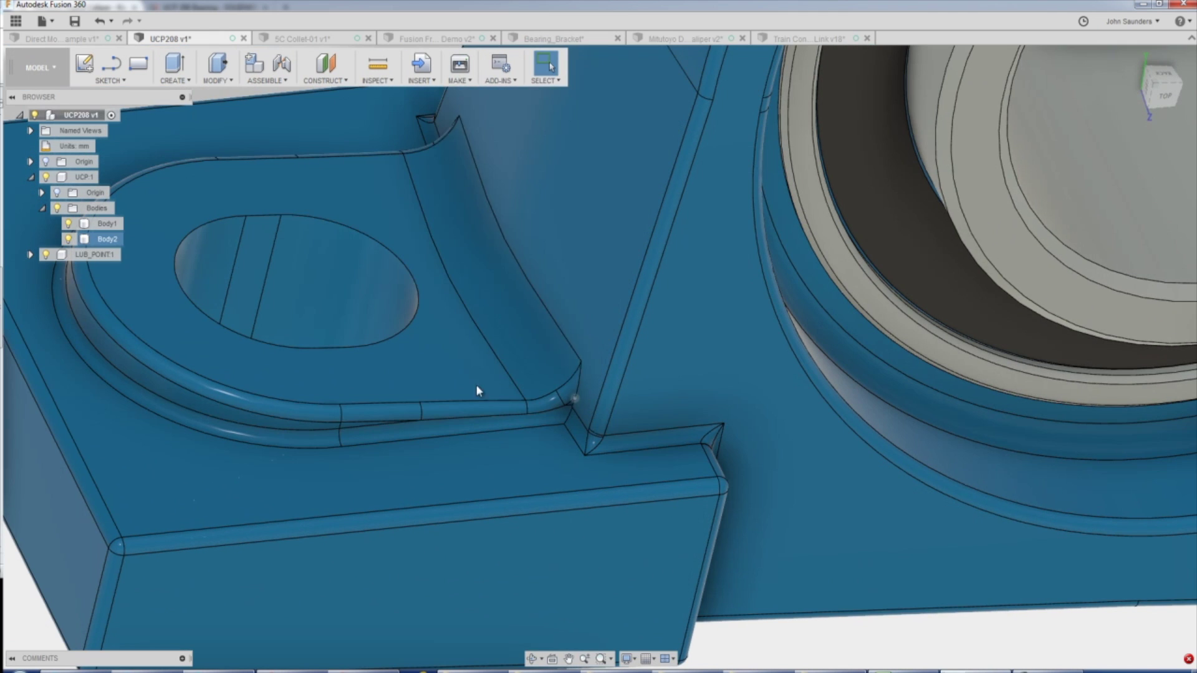